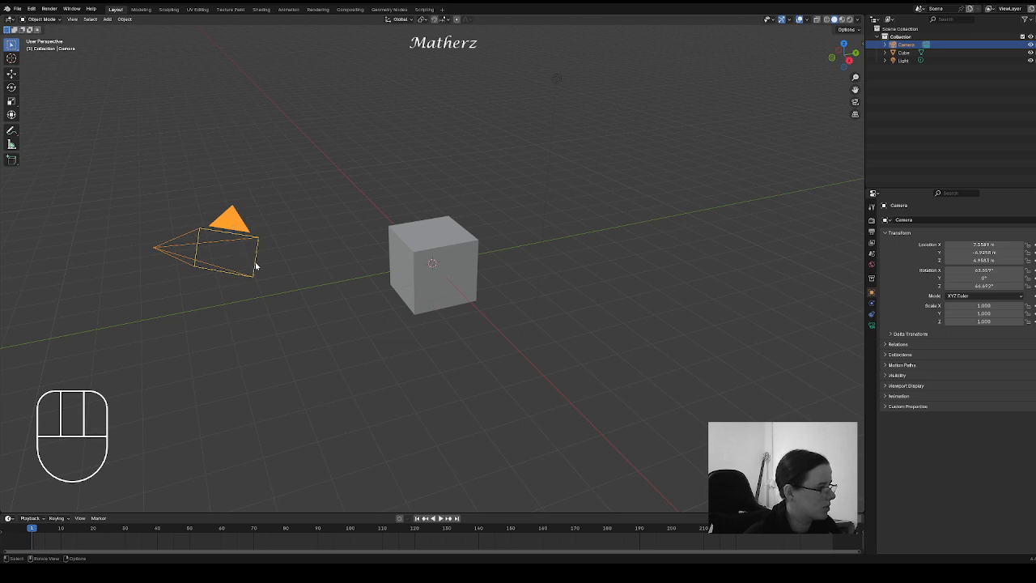
Step: Set the output resolution to 1440 px wide by 3088 px high
click(872, 232)
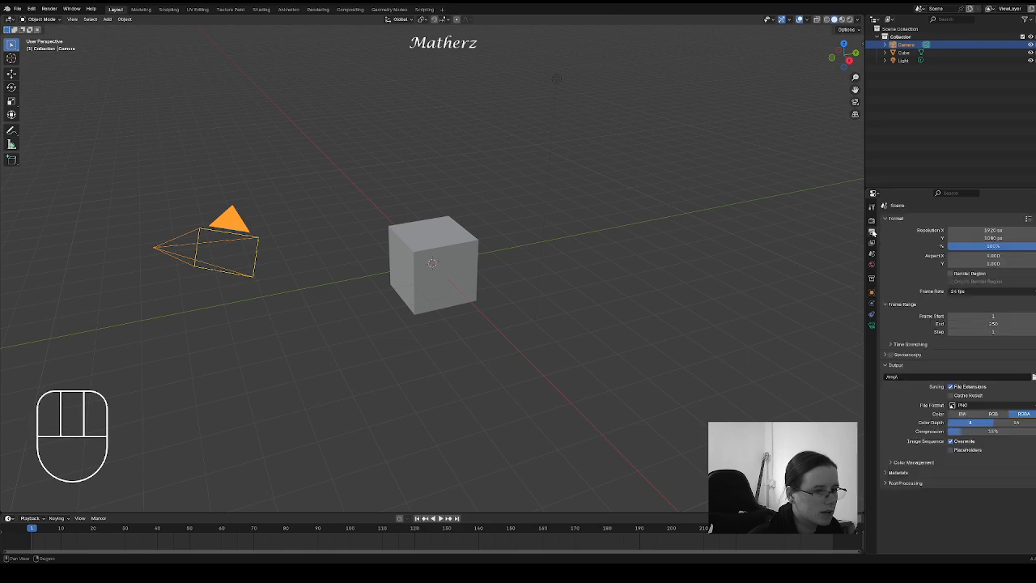
click(992, 231)
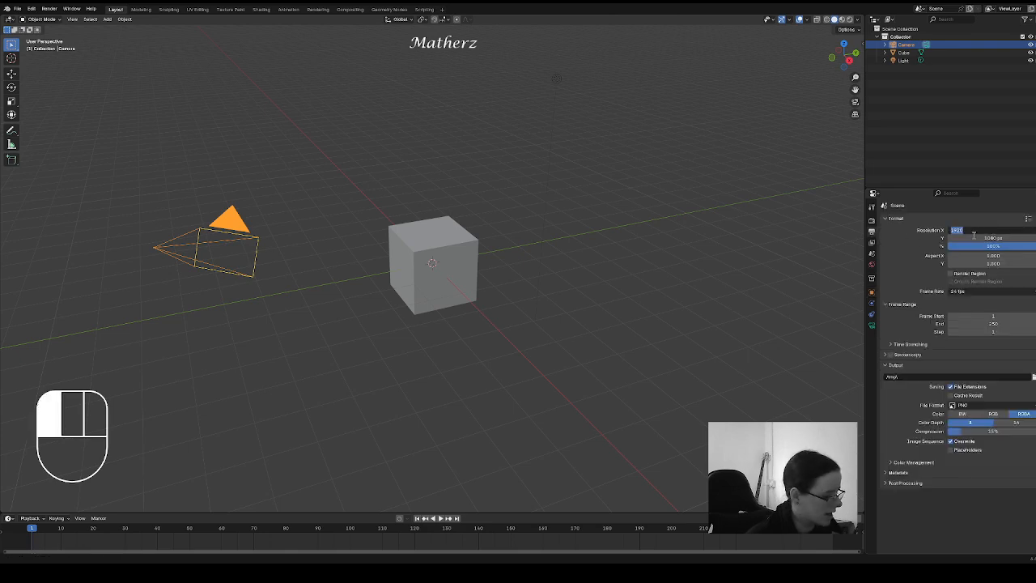
text(144)
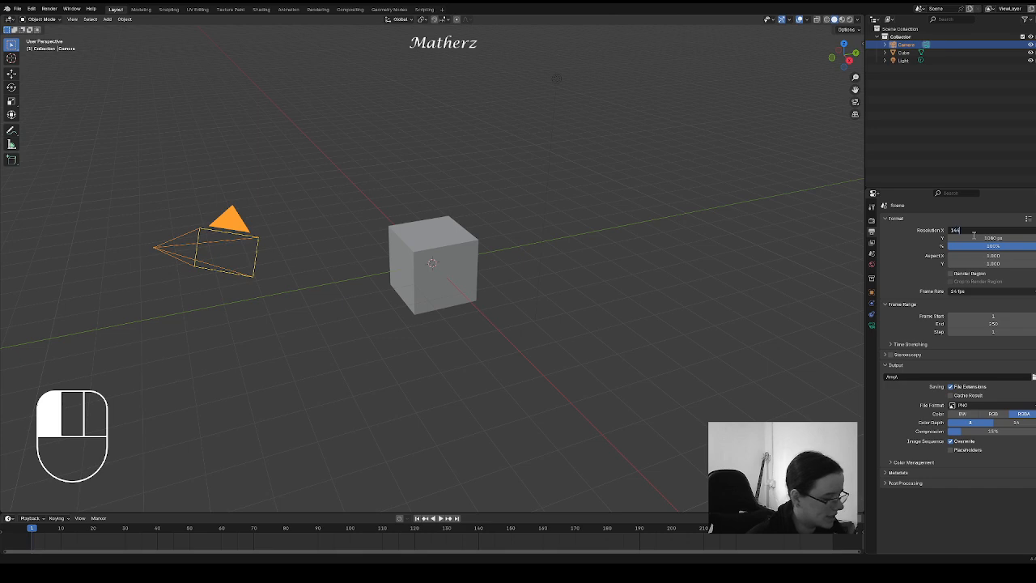
text(0)
key(Return)
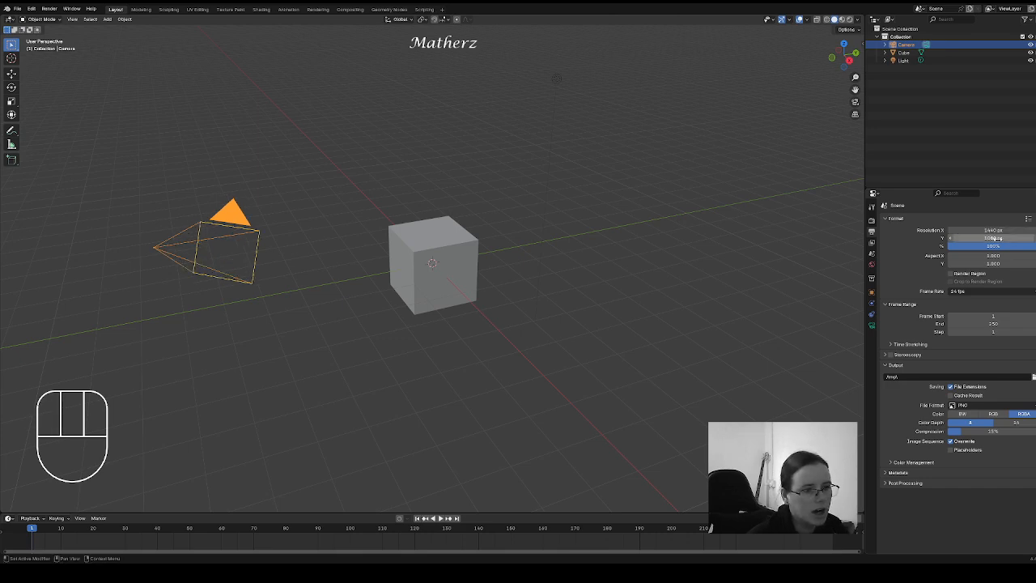
click(1003, 237)
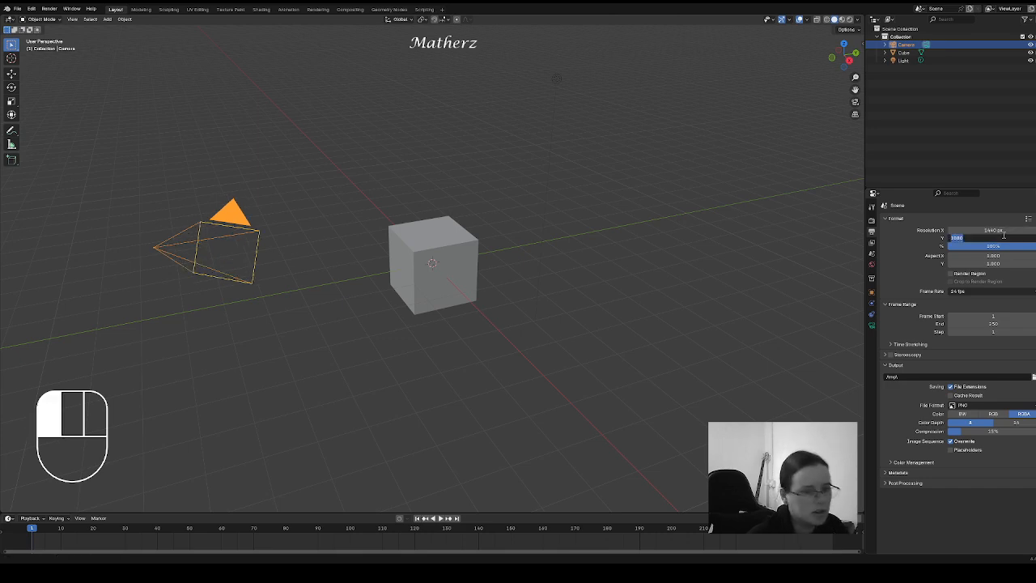
text(30)
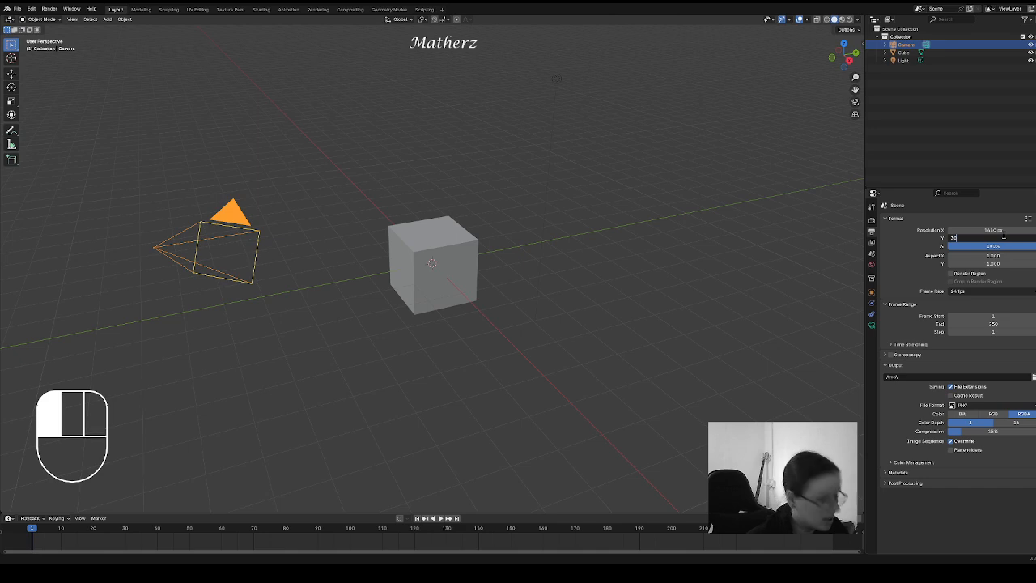
text(88)
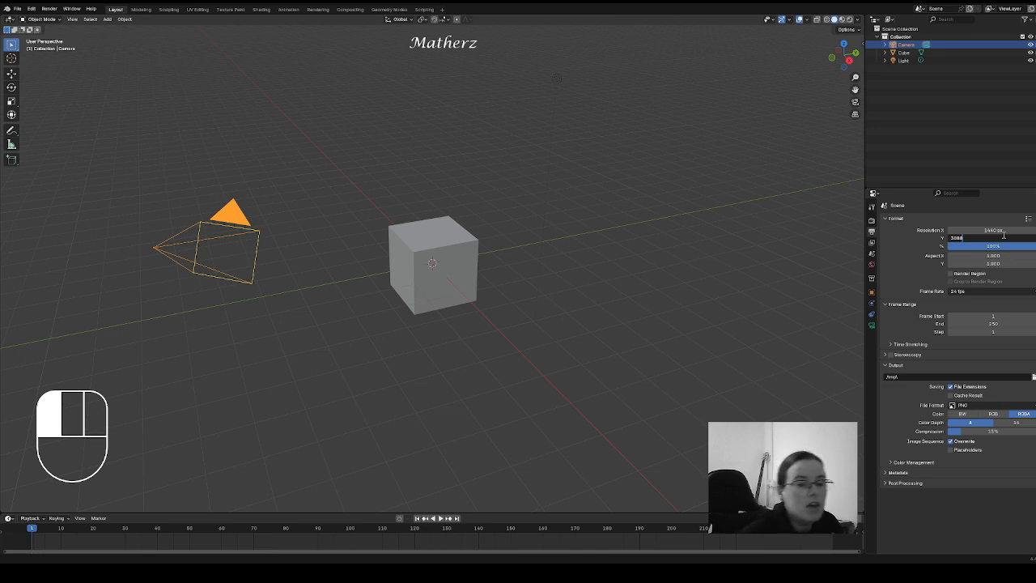
click(904, 241)
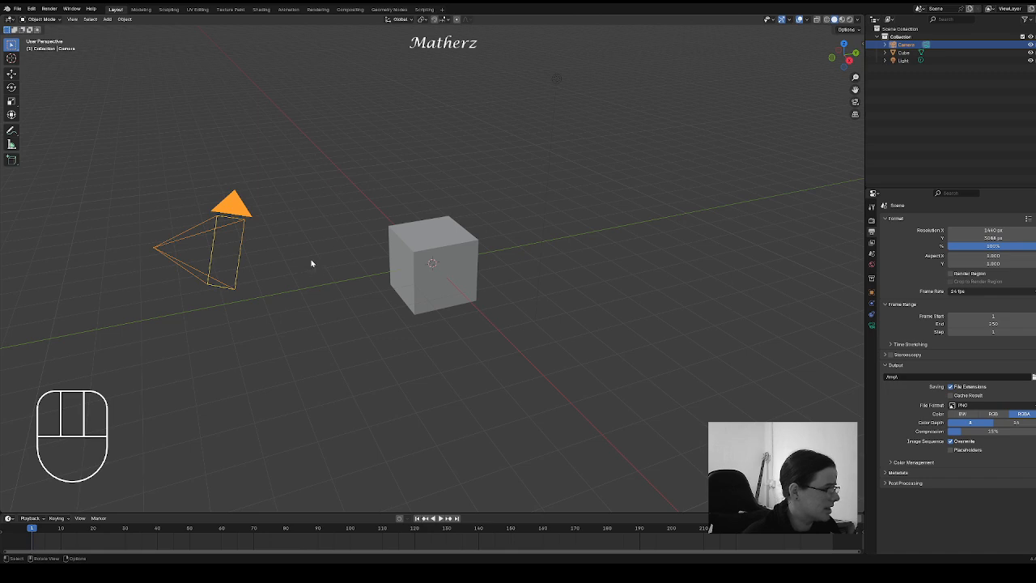
Step: Switch the render engine to Cycles
click(872, 221)
click(973, 220)
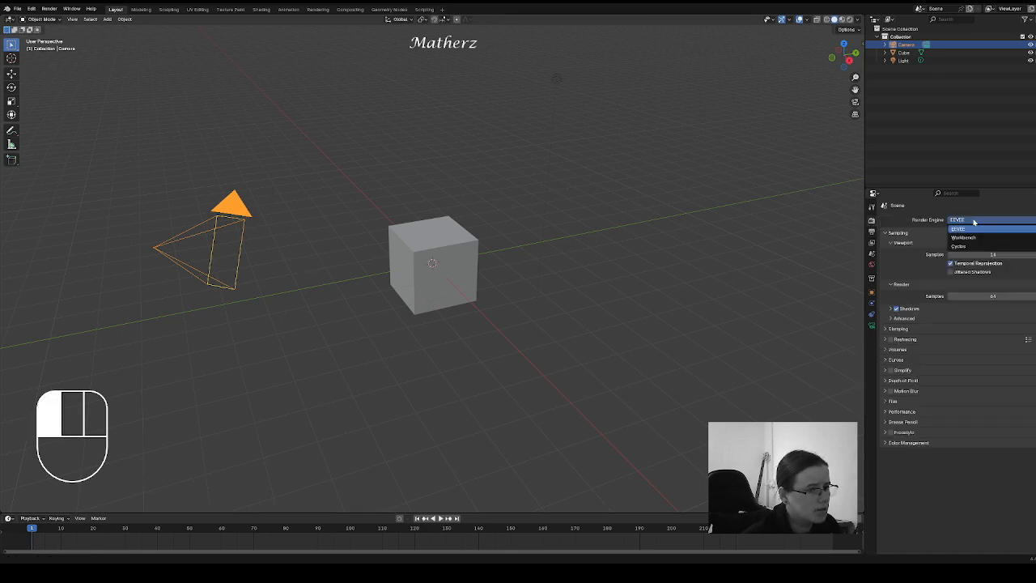
click(981, 246)
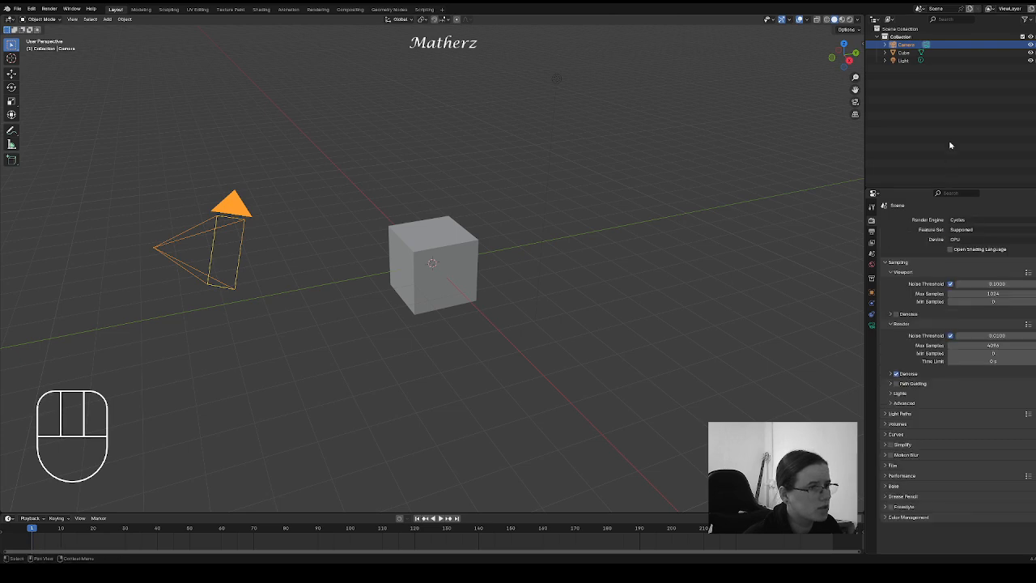
Step: Split the 3D viewport vertically and show the active camera's view in the narrower left-hand one
drag(861, 14, 273, 255)
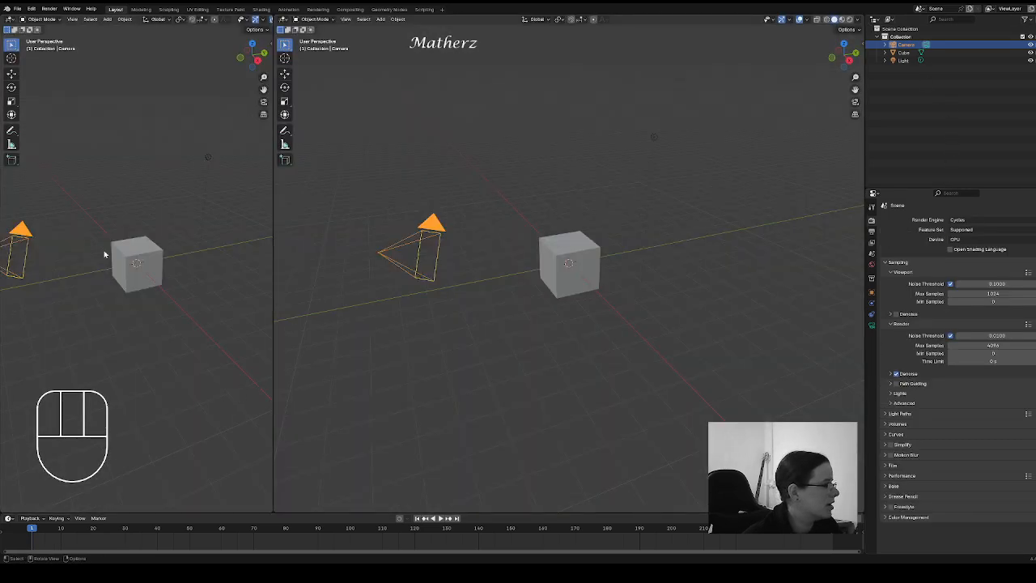
click(70, 21)
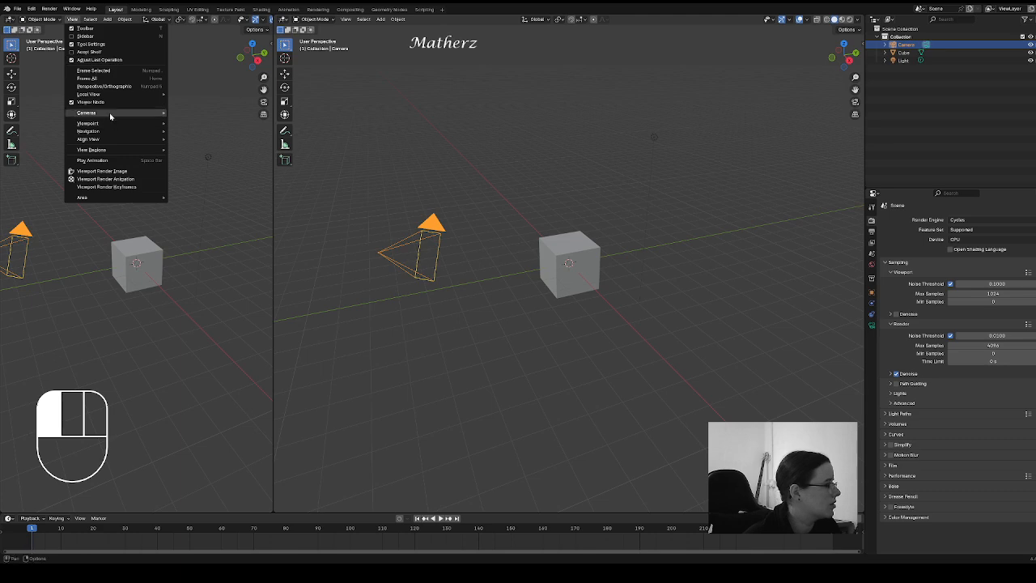
mouse_move(109, 112)
click(196, 120)
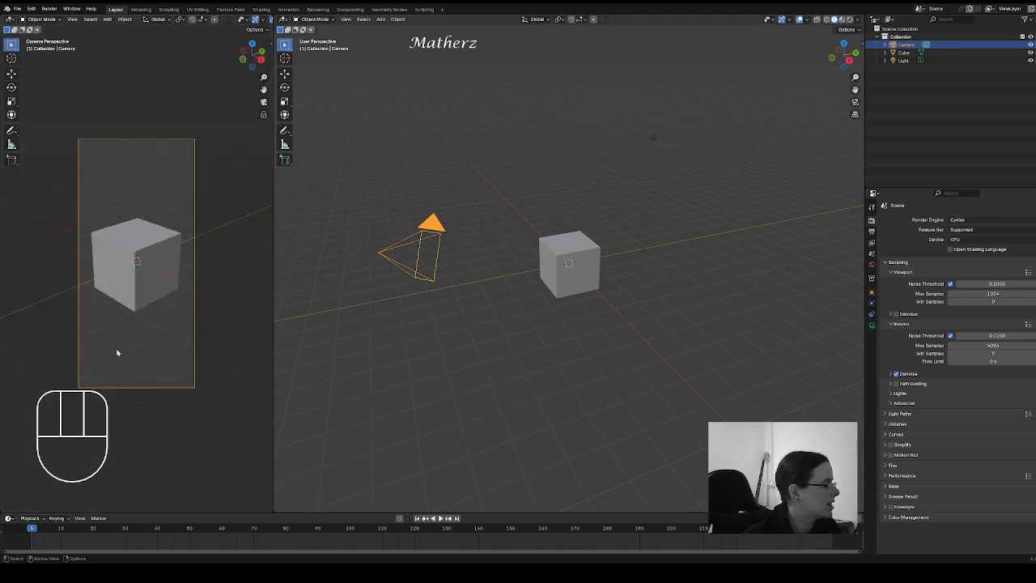
scroll(115, 353, up, 2)
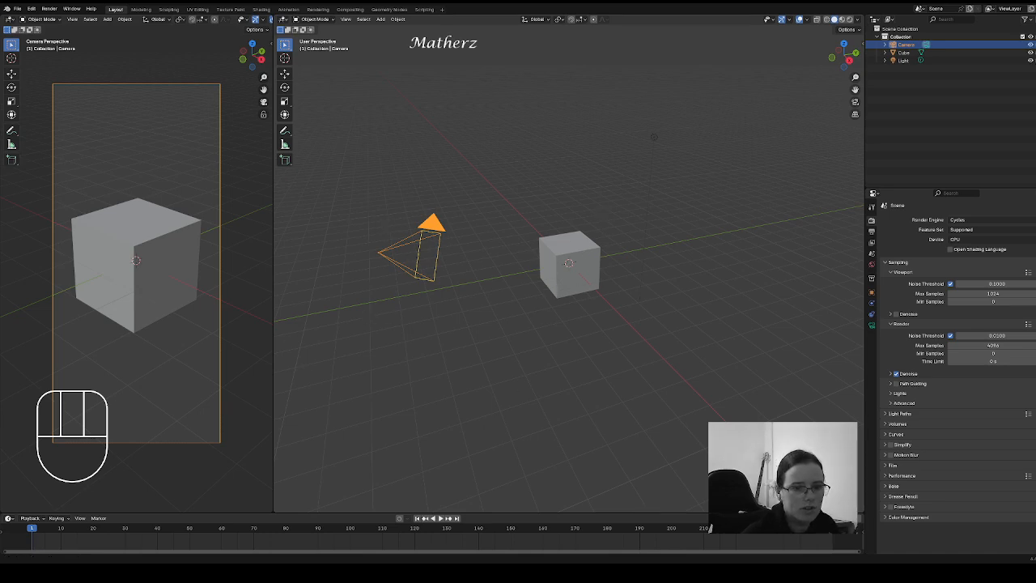
Step: Stretch the cube along the X axis into a long bar and scale the whole bar up slightly
click(584, 247)
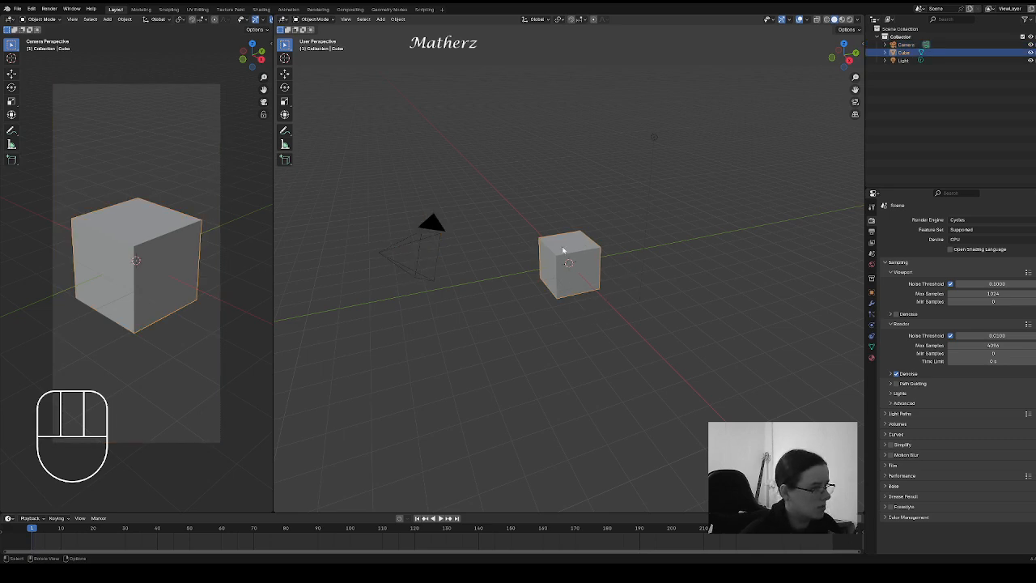
key(s)
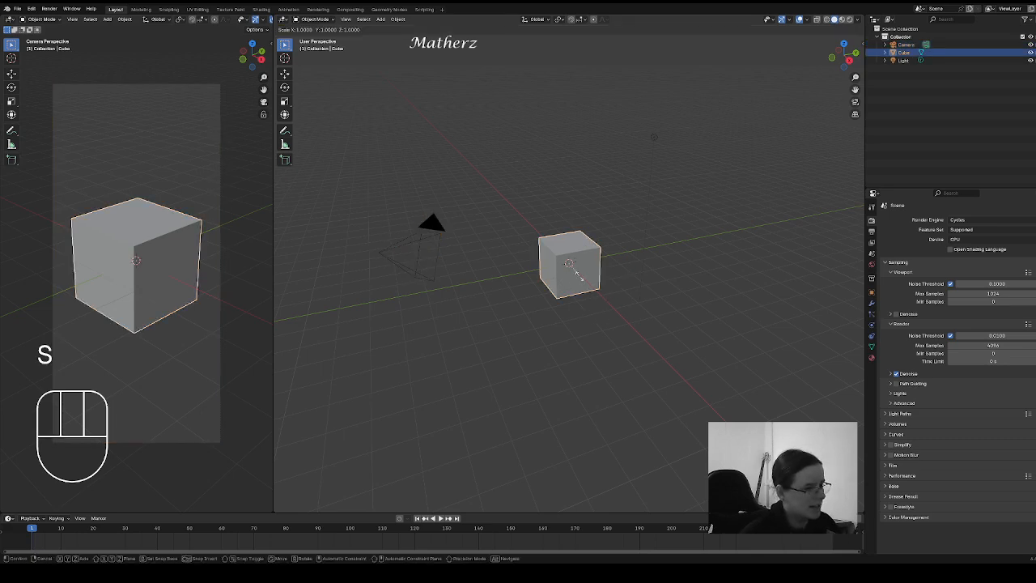
middle_drag(577, 275, 644, 349)
click(632, 348)
key(s)
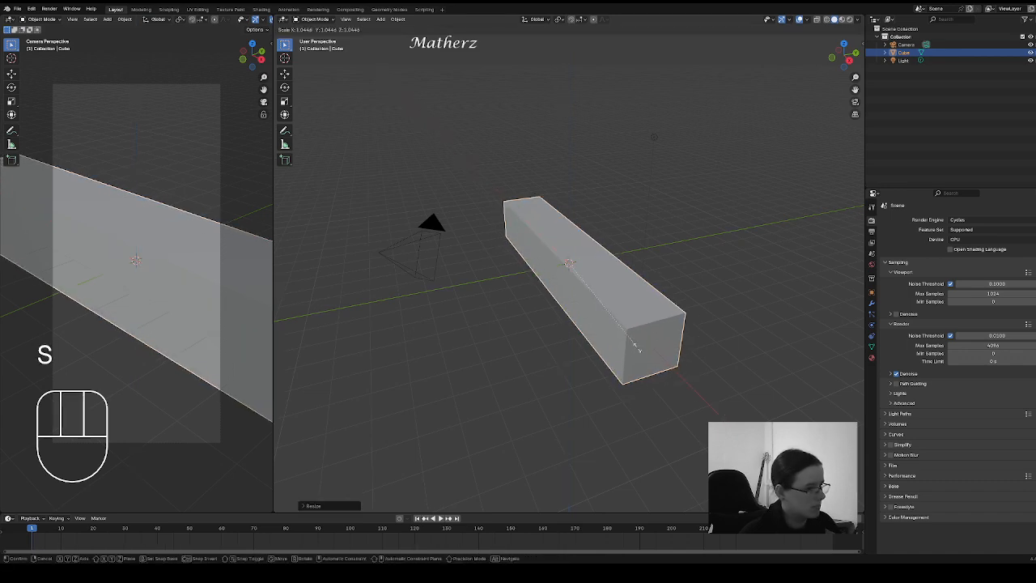
click(670, 370)
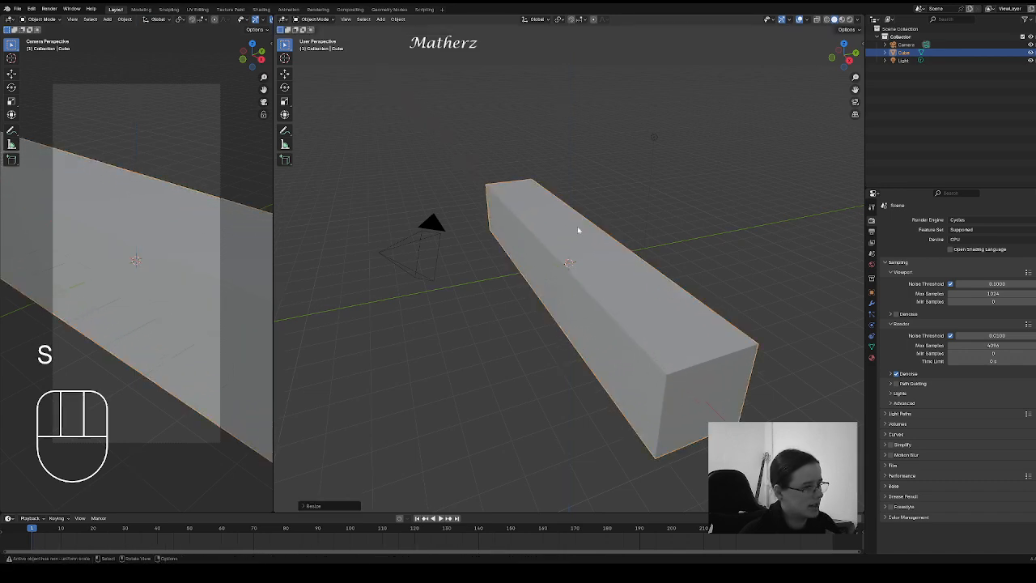
click(316, 20)
click(314, 31)
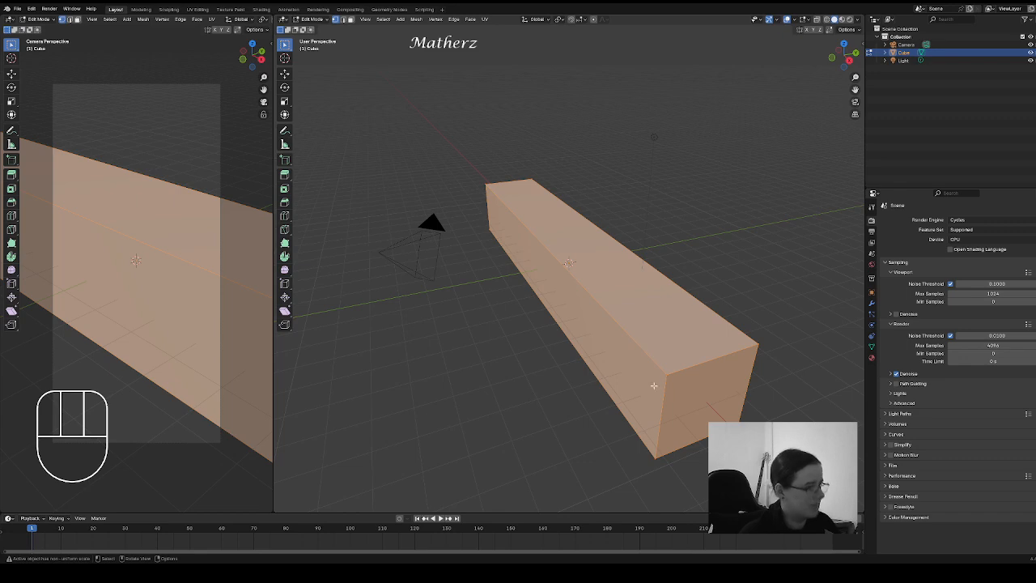
key(shift)
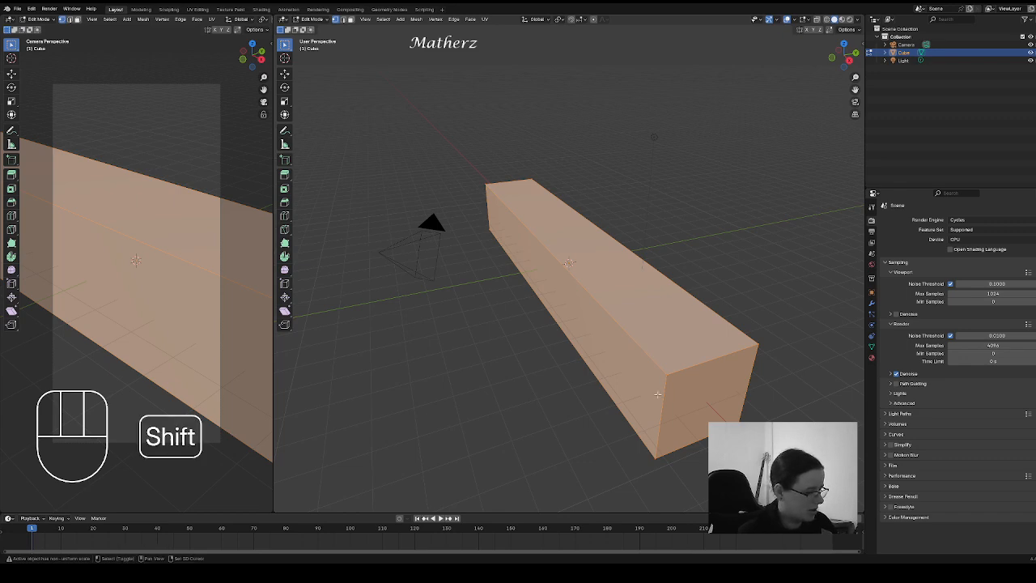
key(shift+r)
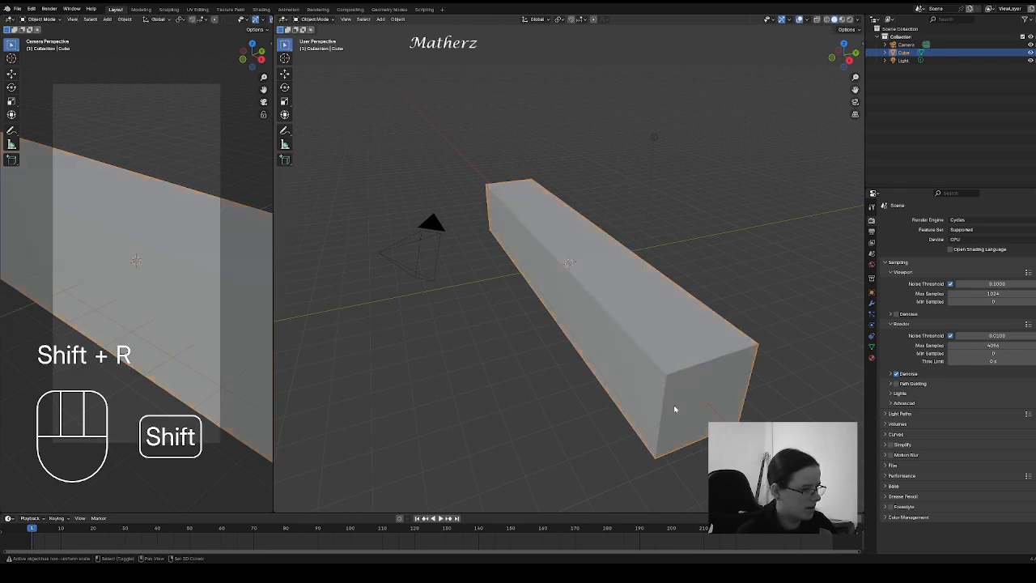
Step: Enter Edit Mode on the bar and add one lengthwise loop cut halfway up its height
click(309, 20)
click(314, 34)
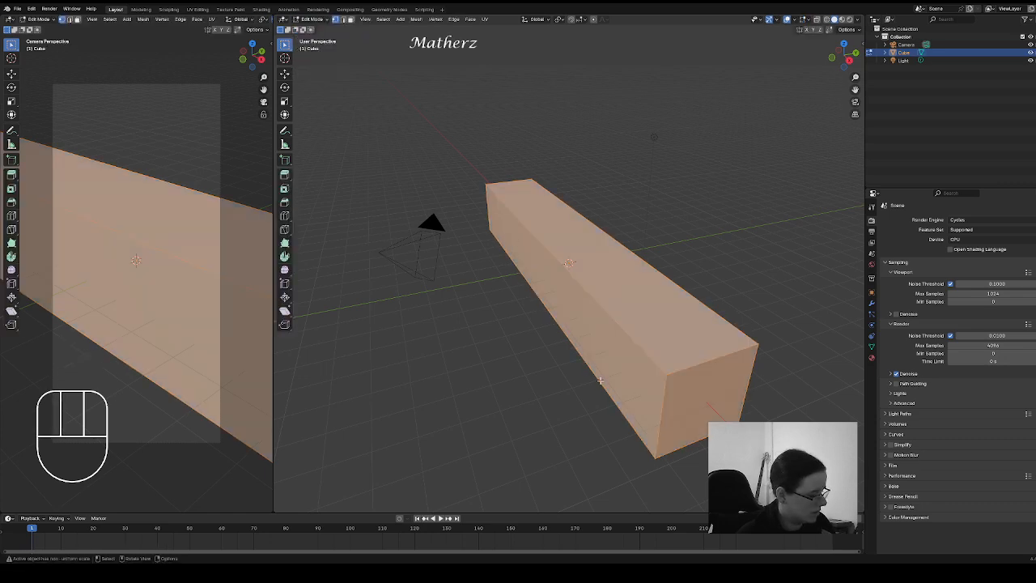
key(ctrl+r)
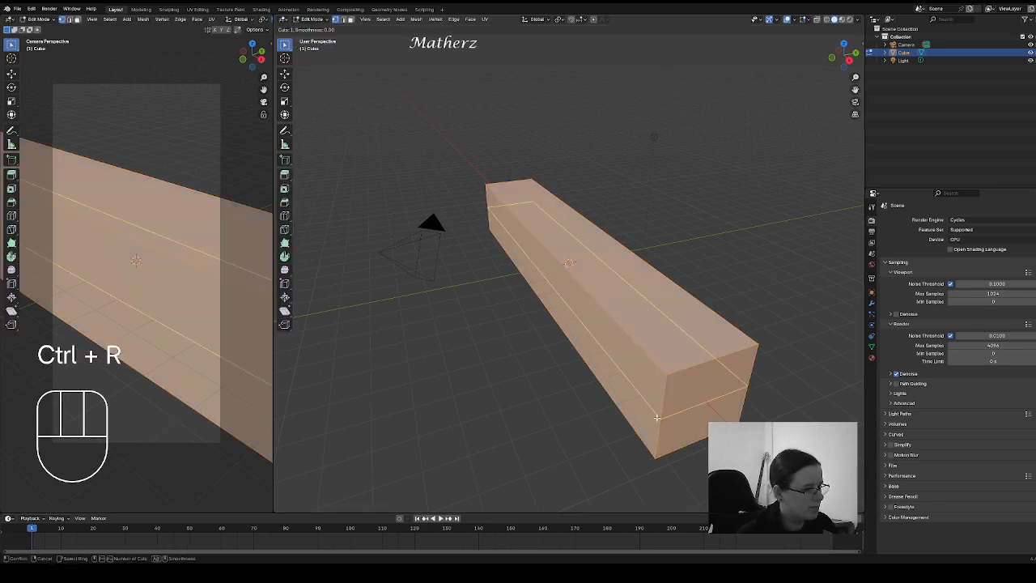
click(656, 417)
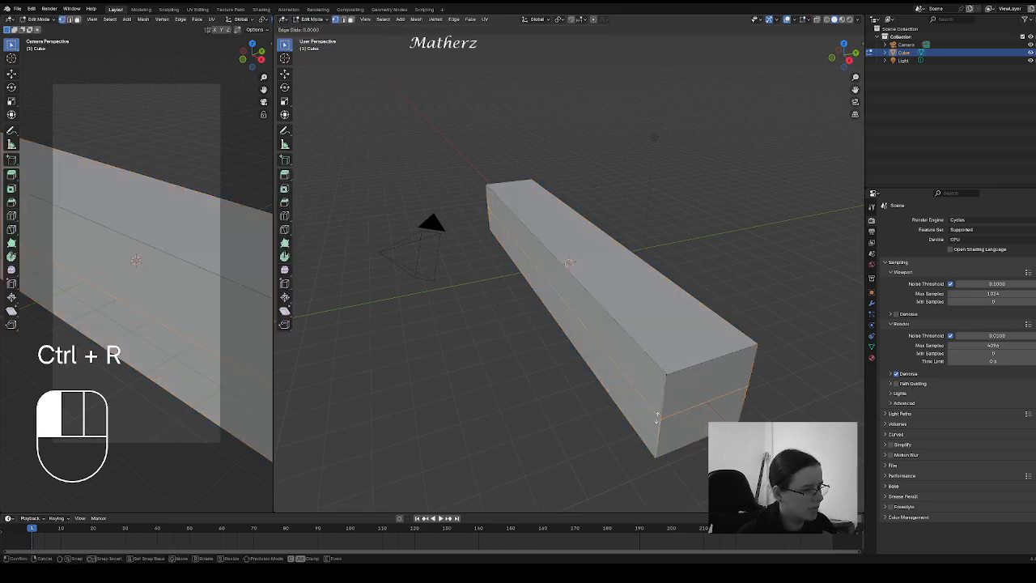
Step: Extrude the lower half of the bar's long front face outward to form a deep bottom step
click(351, 19)
alt+click(562, 319)
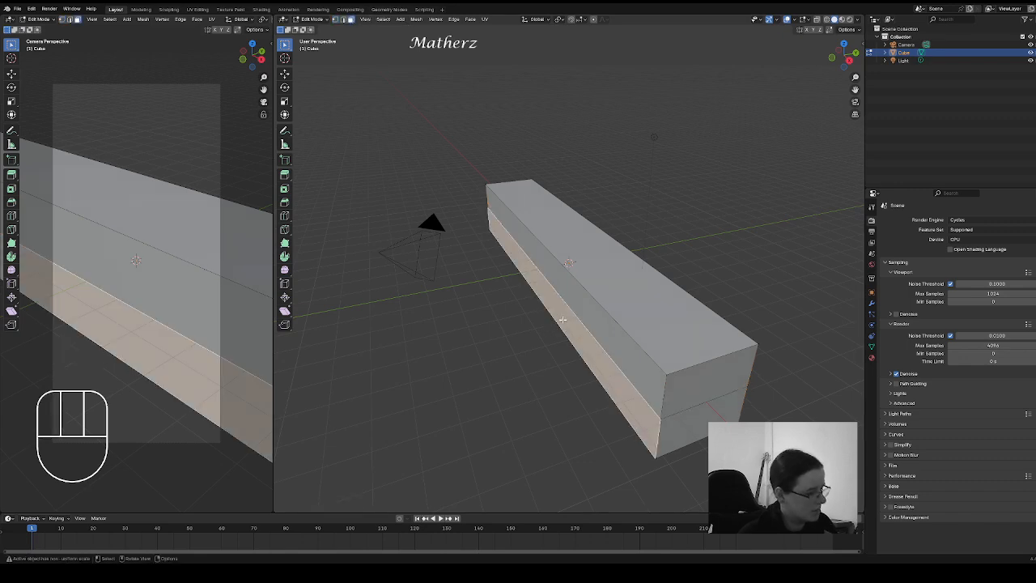
key(e)
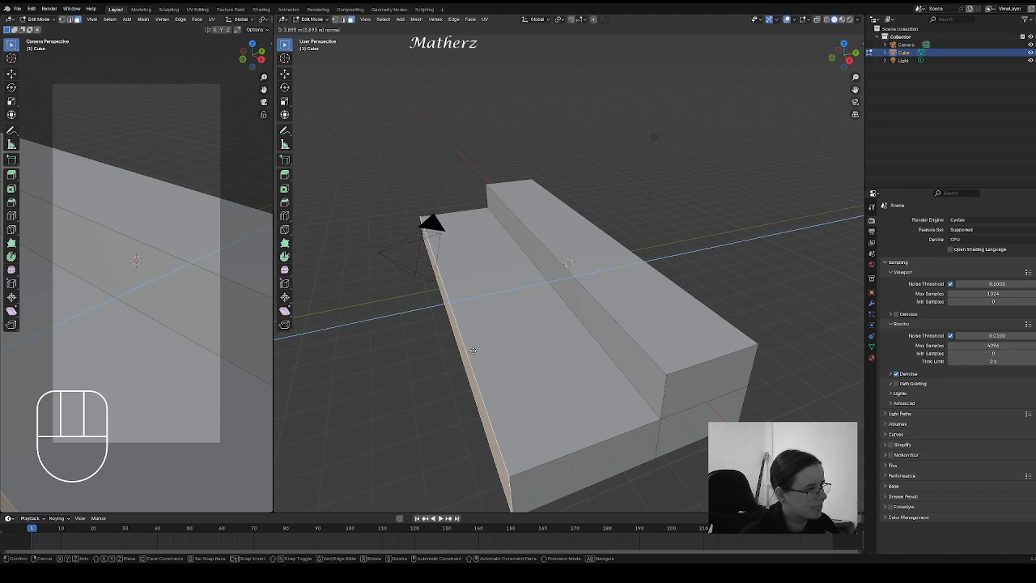
click(364, 375)
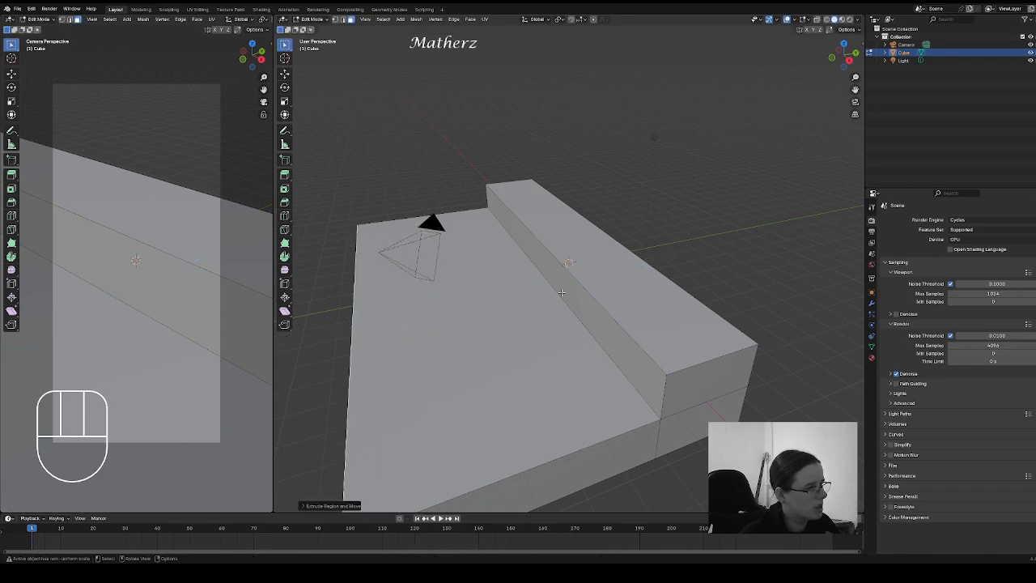
Step: Add a lengthwise loop cut through the bar's upper half and extrude the face below it outward about 2.7 m as a middle step
key(ctrl+r)
click(660, 380)
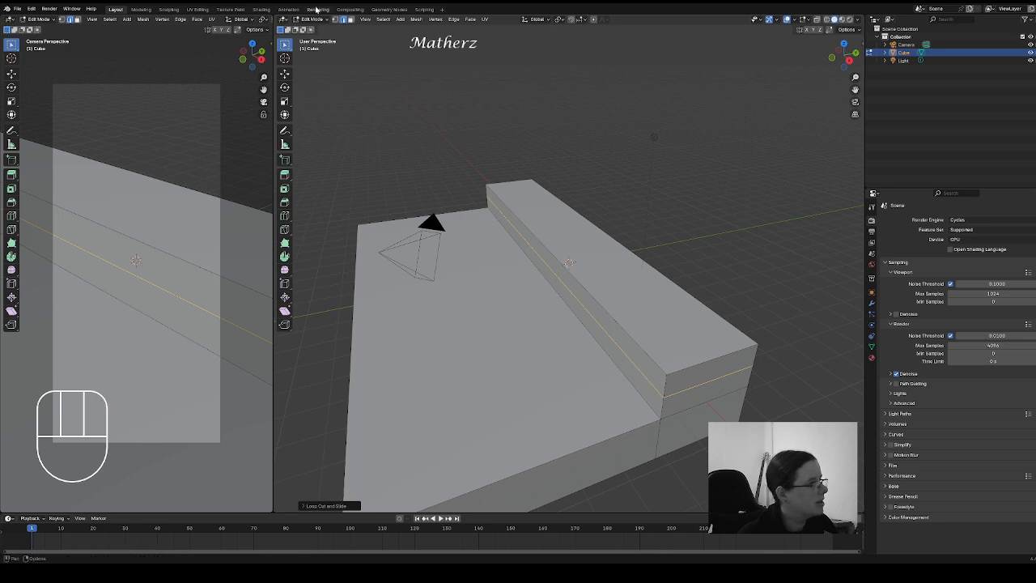
click(348, 20)
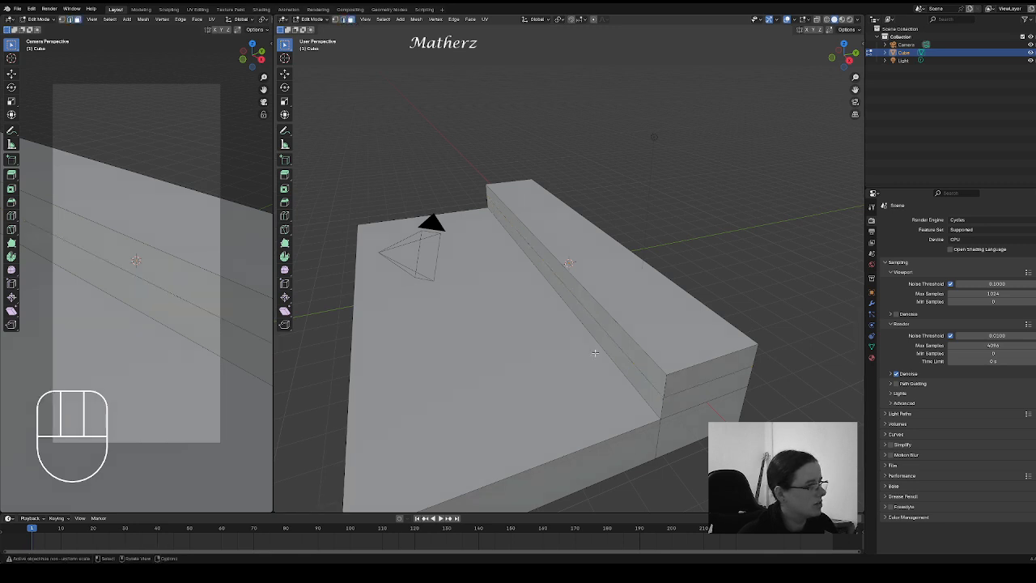
click(628, 360)
key(e)
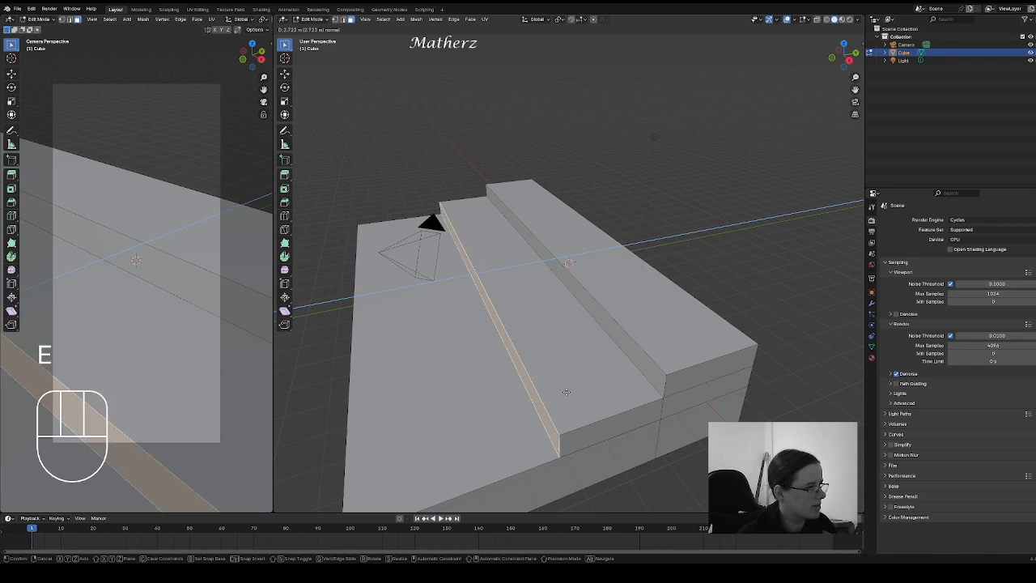
click(561, 386)
Step: Leave Edit Mode and align the active camera to a close, low view across the stair treads
middle_drag(562, 386, 622, 272)
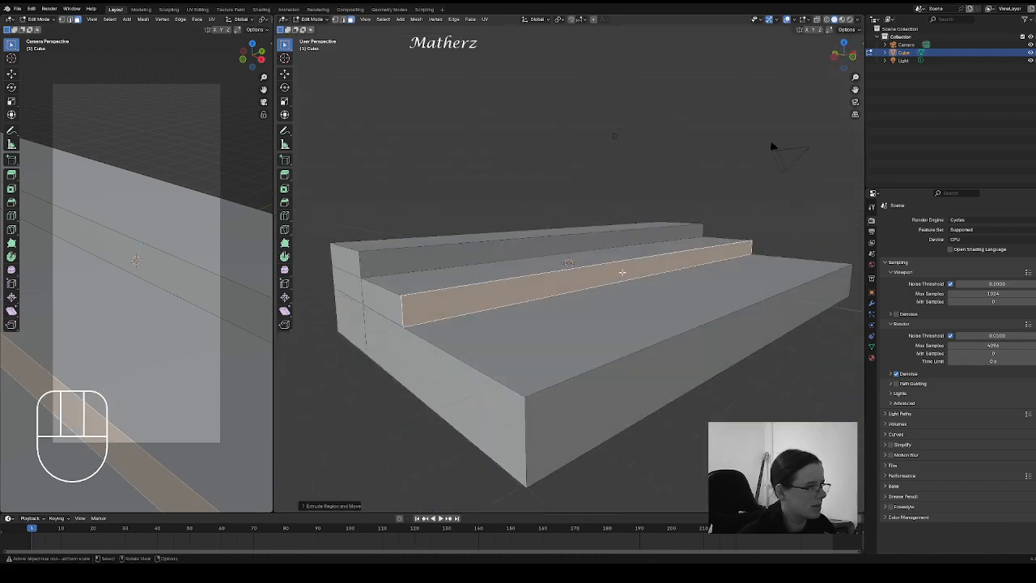
scroll(624, 269, up, 3)
shift+middle_drag(728, 211, 590, 303)
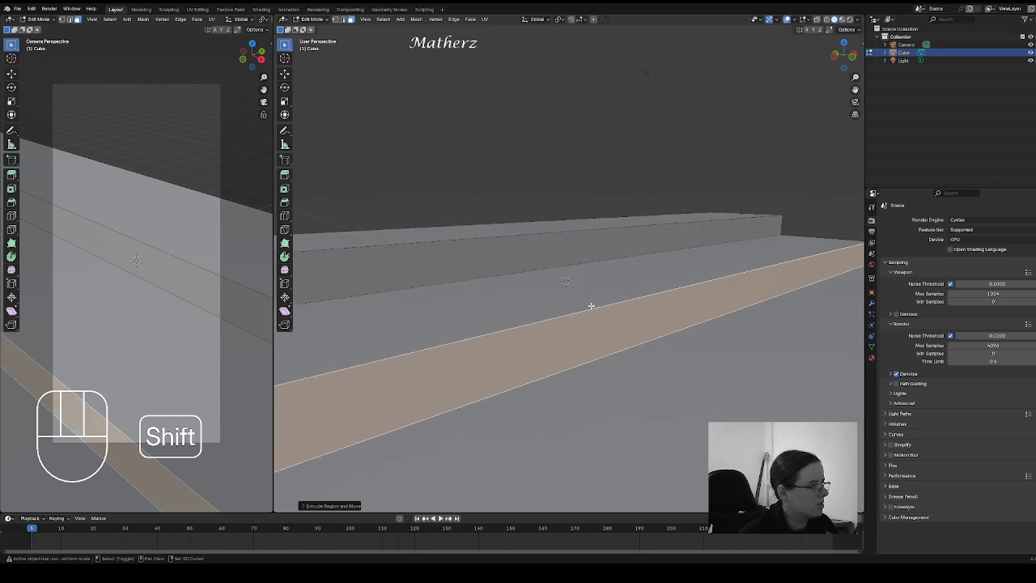
click(312, 19)
click(316, 29)
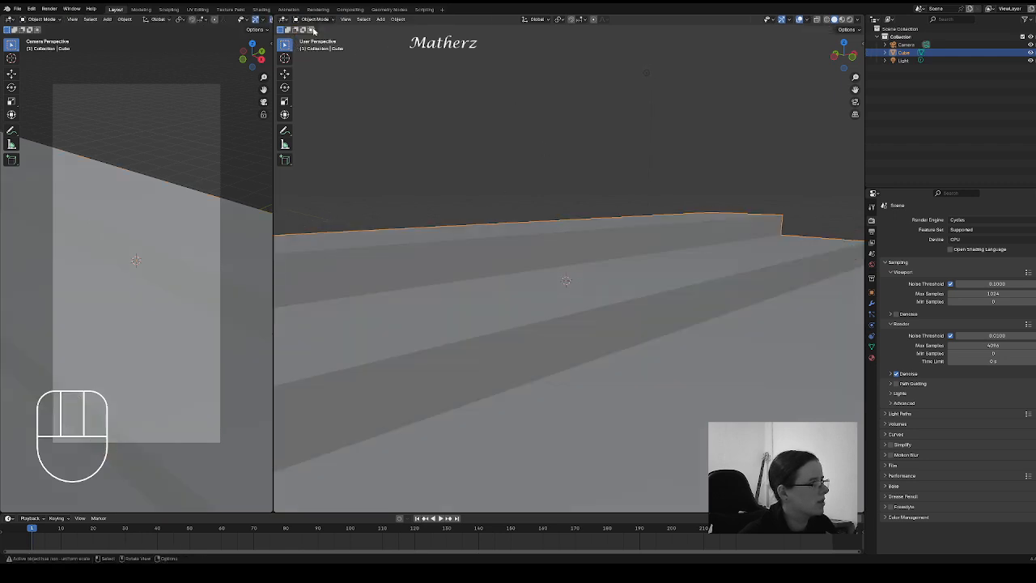
click(345, 20)
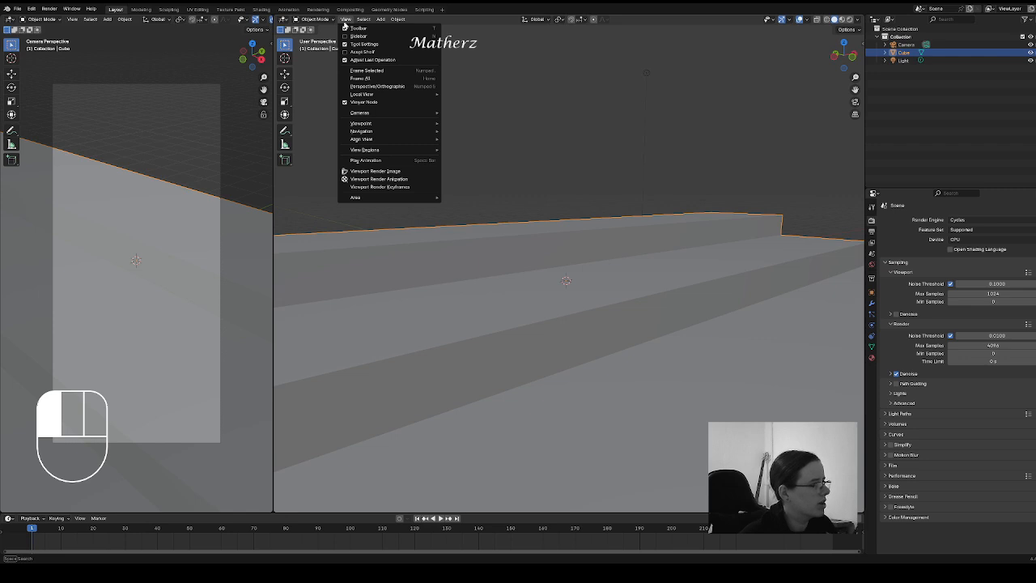
mouse_move(368, 142)
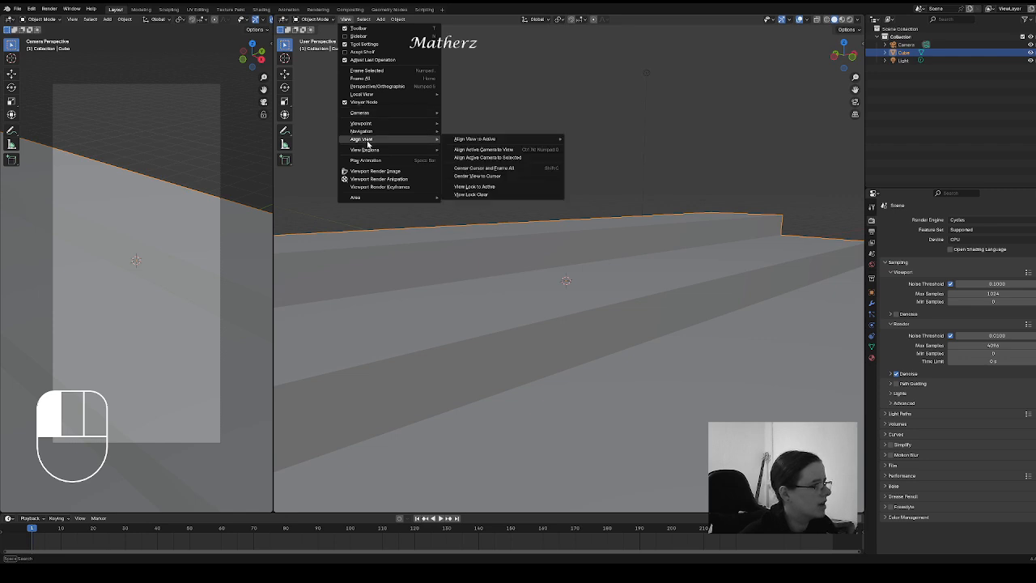
click(483, 150)
Step: Pull the camera back along its local Z axis and lower it about 0.9 m to reframe the stairs
click(604, 116)
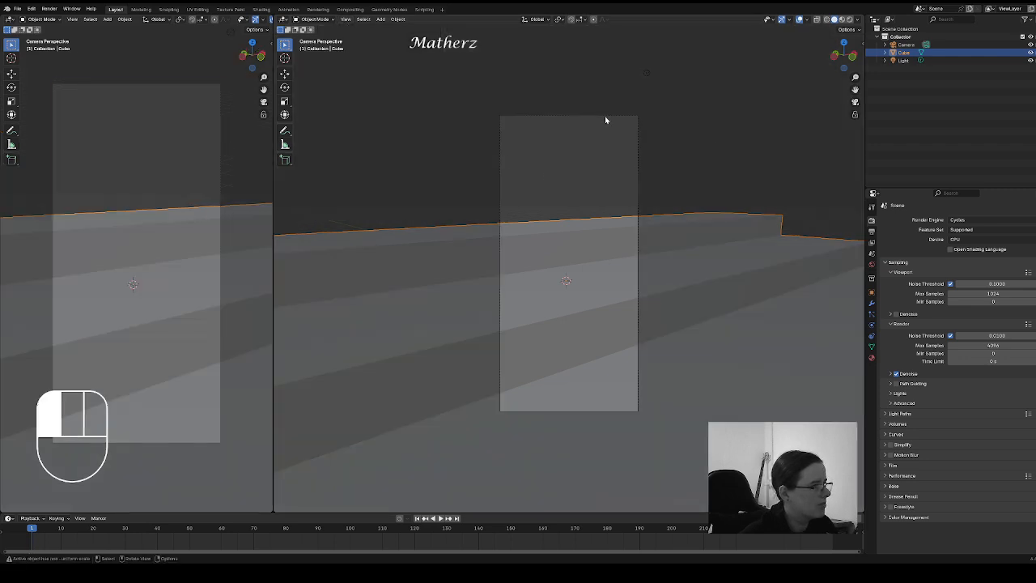
key(g)
middle_click(602, 275)
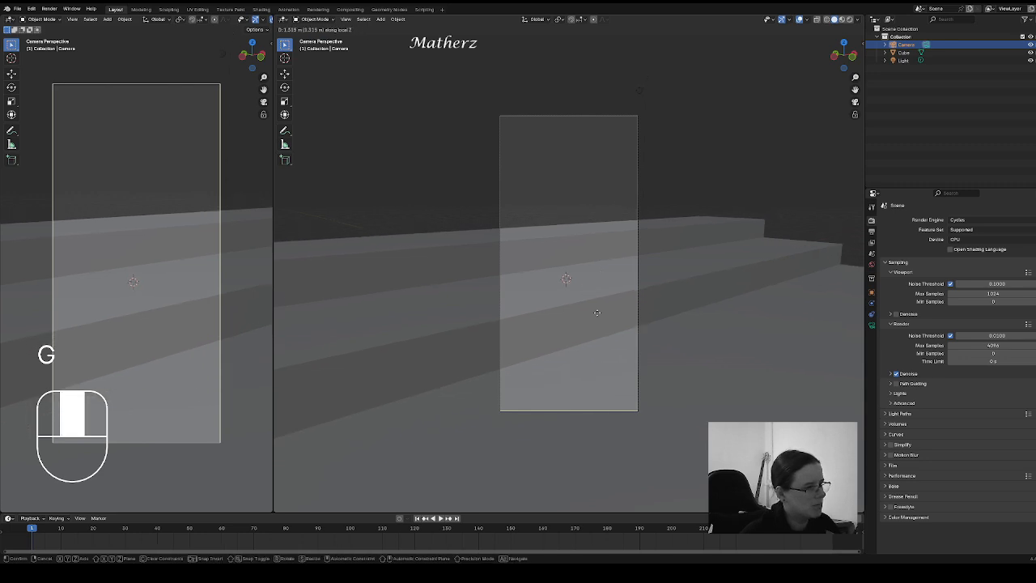
click(625, 351)
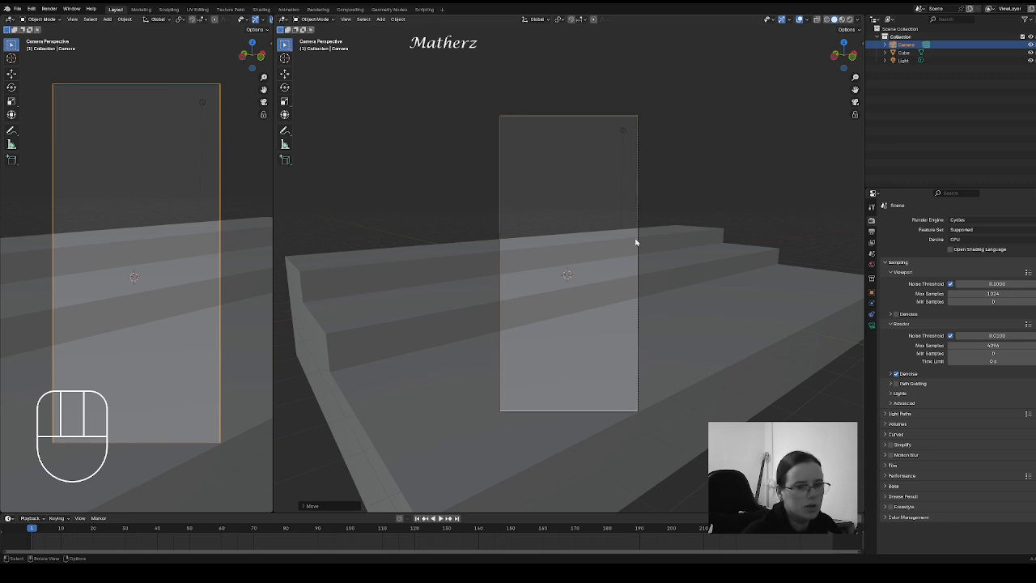
key(g)
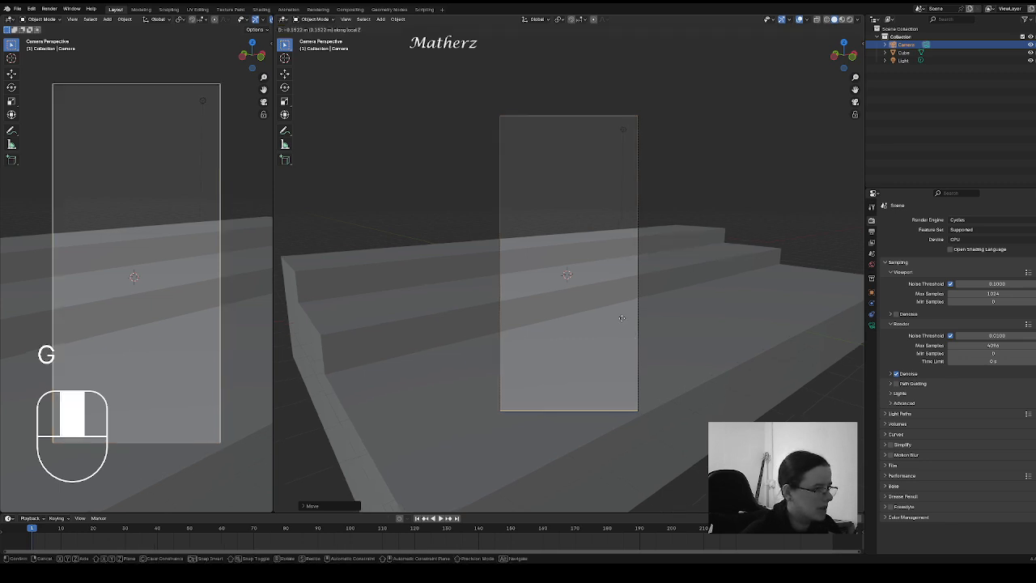
click(606, 287)
key(g)
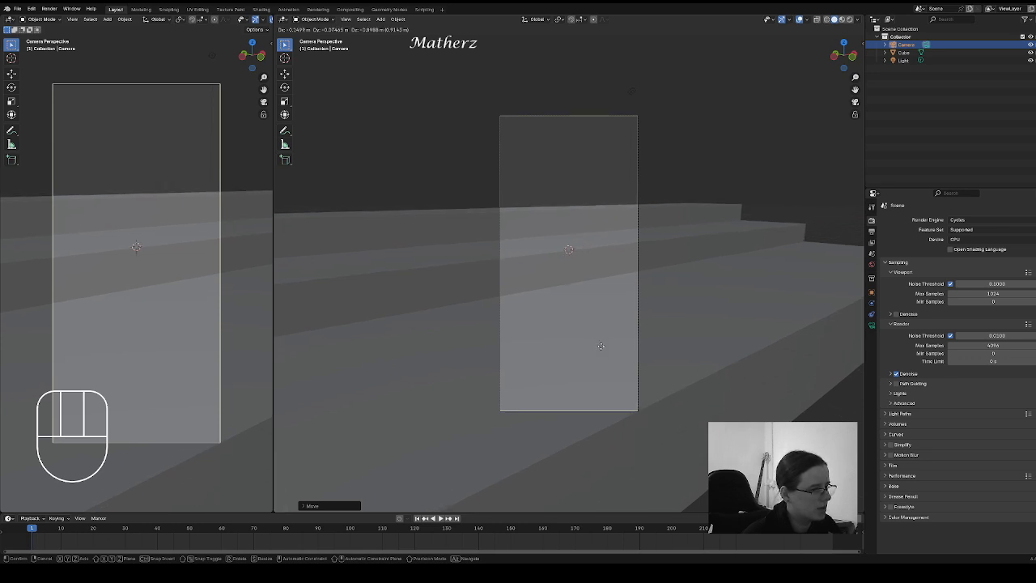
click(600, 345)
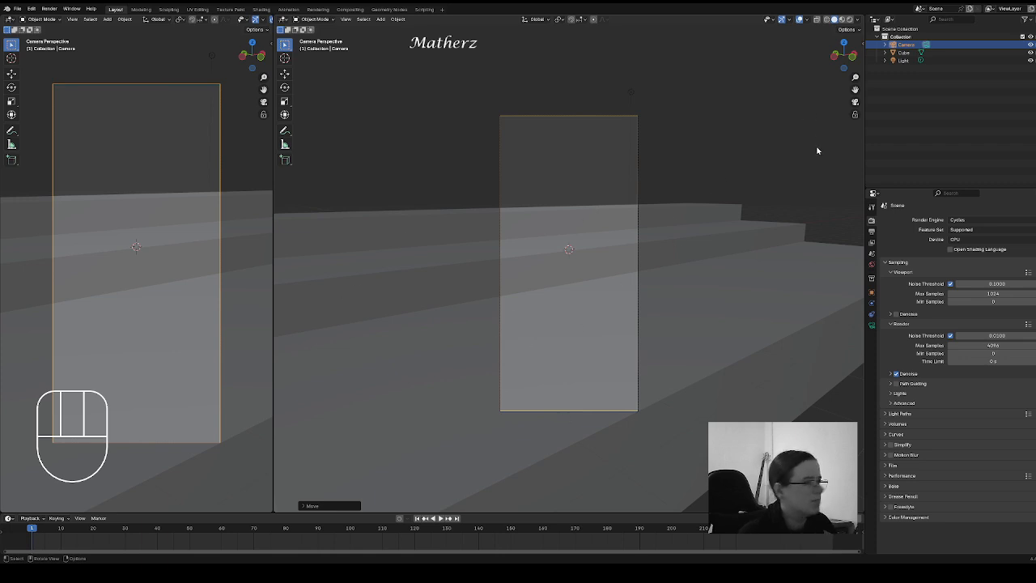
Step: Add a UV sphere to the scene and raise it about 2.5 m along the Z axis above the stairs
middle_drag(782, 173, 696, 195)
scroll(733, 187, down, 5)
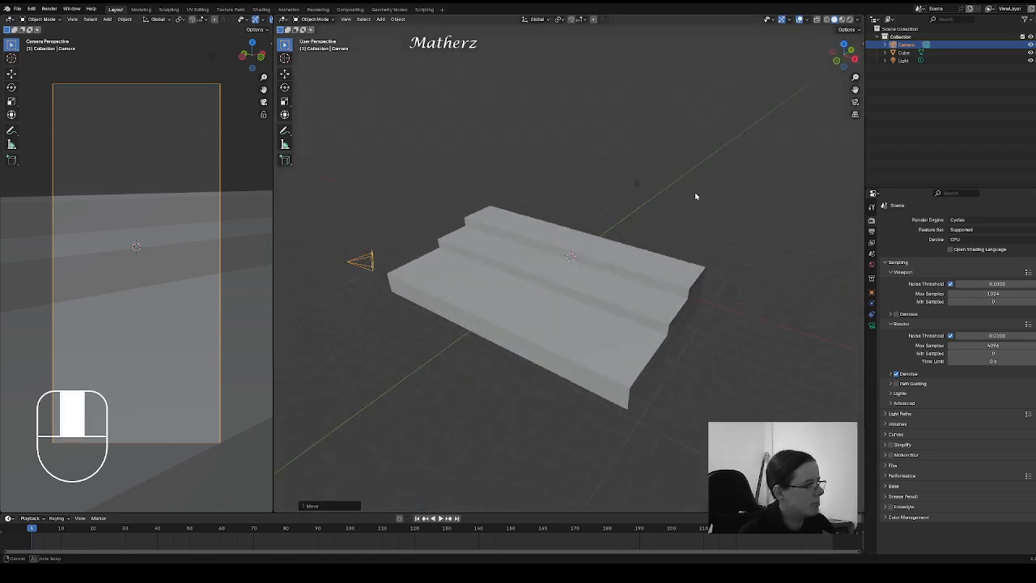
scroll(696, 194, up, 3)
click(380, 19)
mouse_move(394, 28)
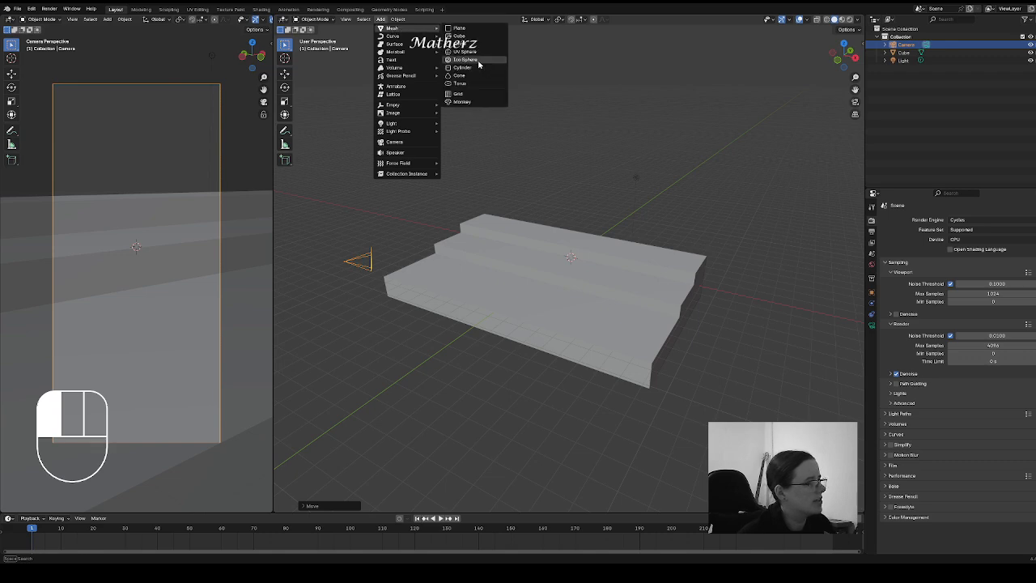
click(465, 51)
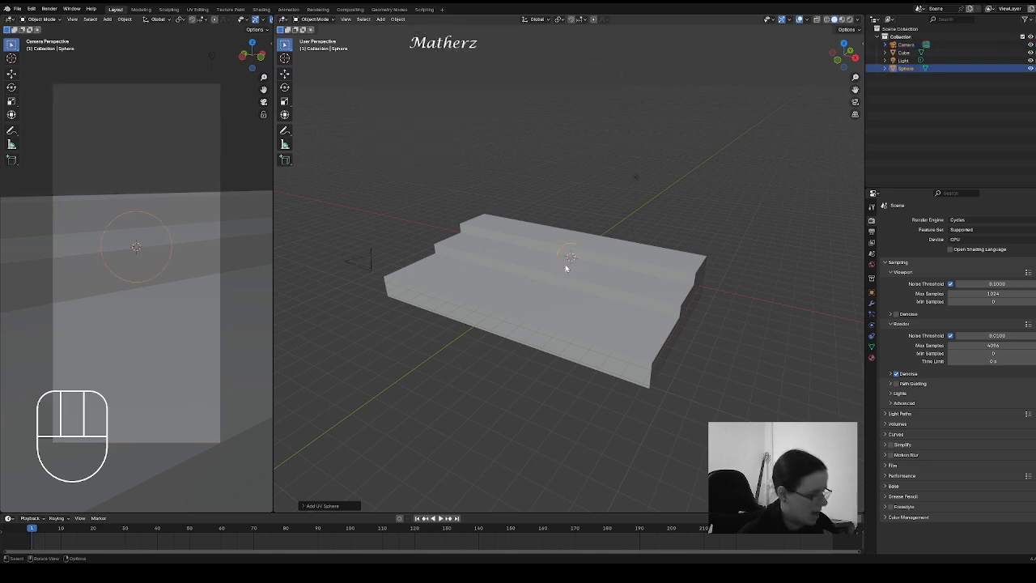
scroll(564, 264, down, 1)
key(g)
key(z)
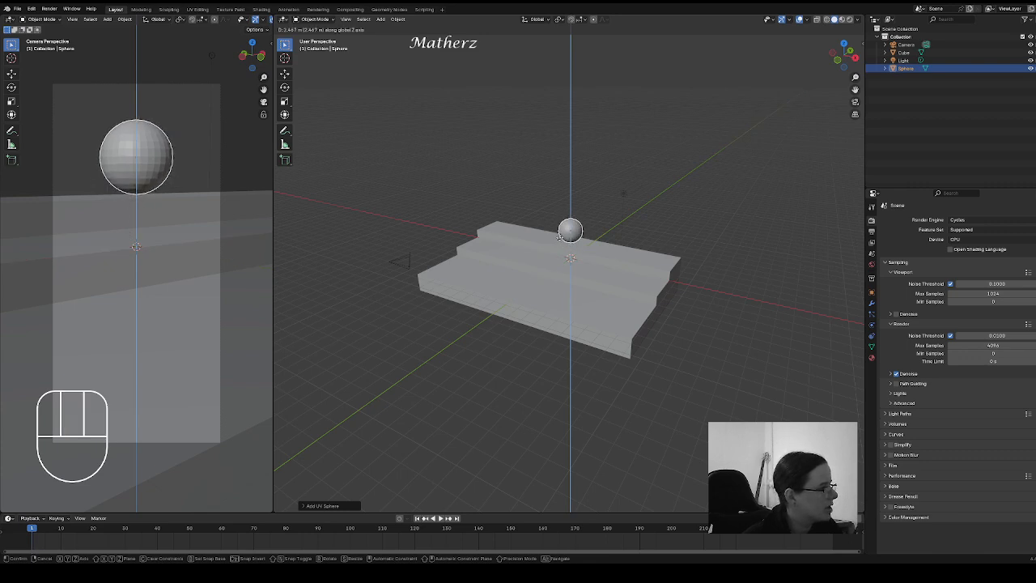
click(558, 238)
Step: Shade the sphere smooth and scale it down slightly
right_click(564, 231)
click(564, 229)
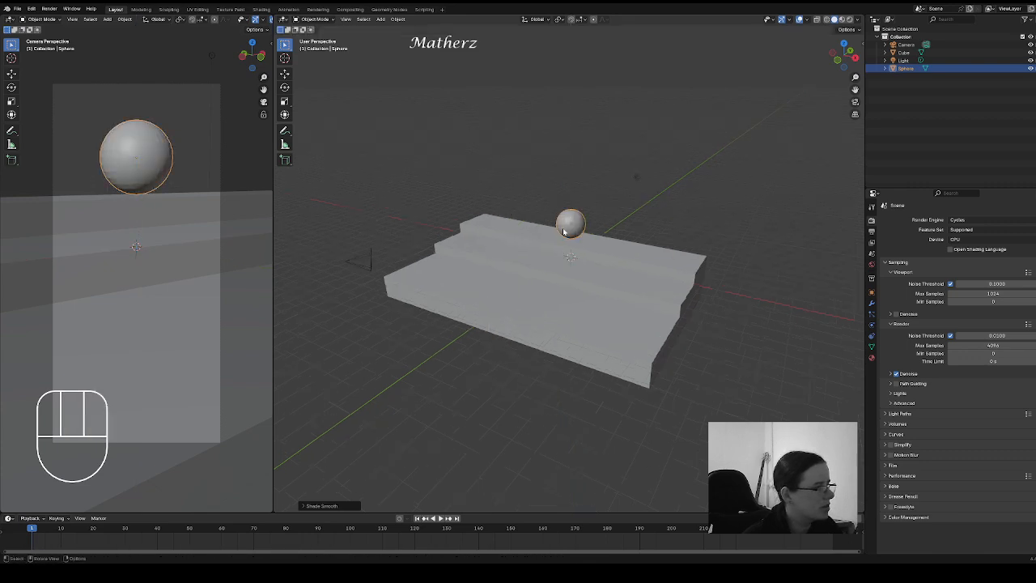
scroll(562, 227, up, 5)
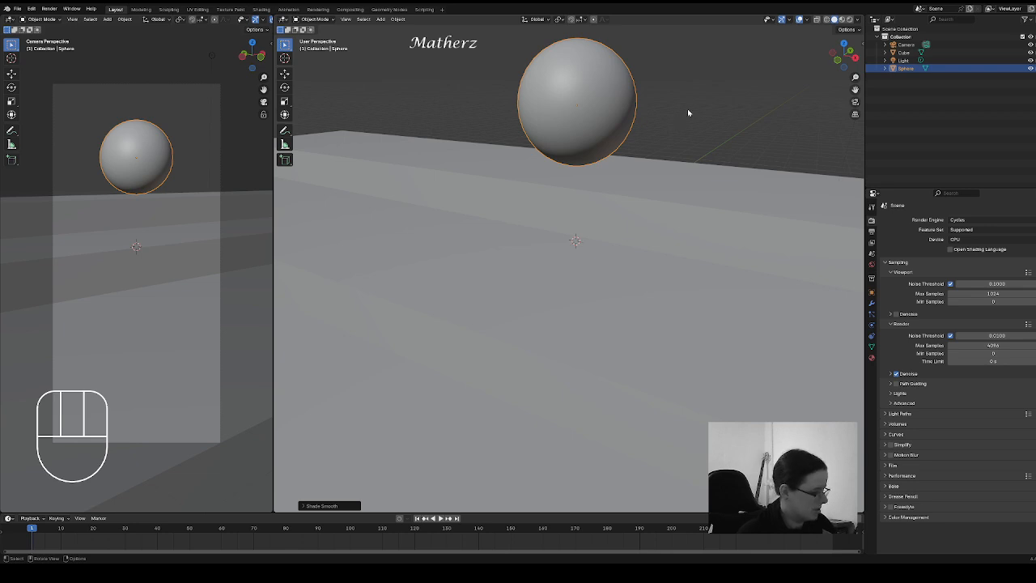
key(s)
click(662, 114)
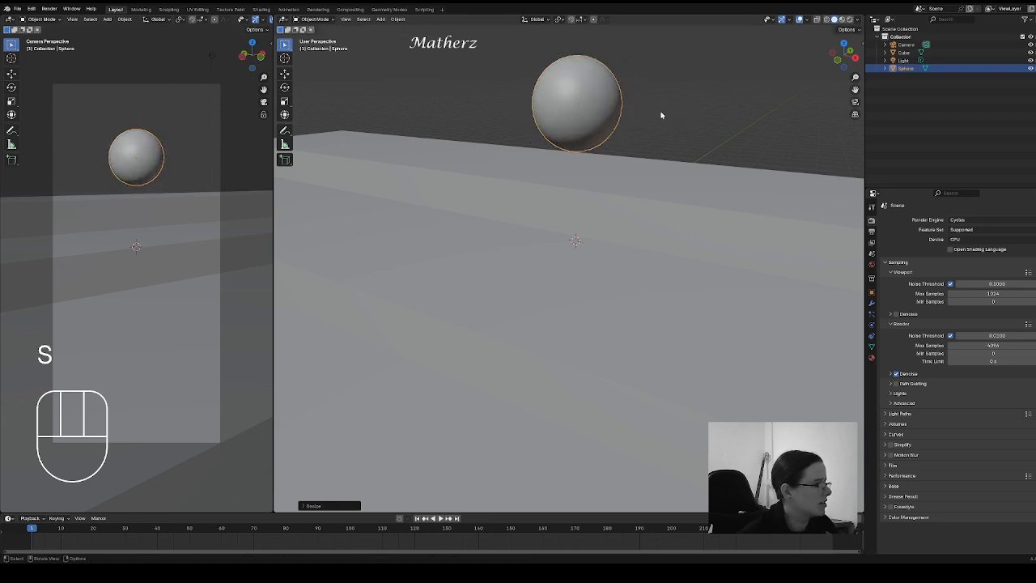
Step: Lower the sphere about 0.28 m onto the top step and slide it lengthwise toward the left side of the camera frame
key(g)
middle_drag(592, 142, 574, 159)
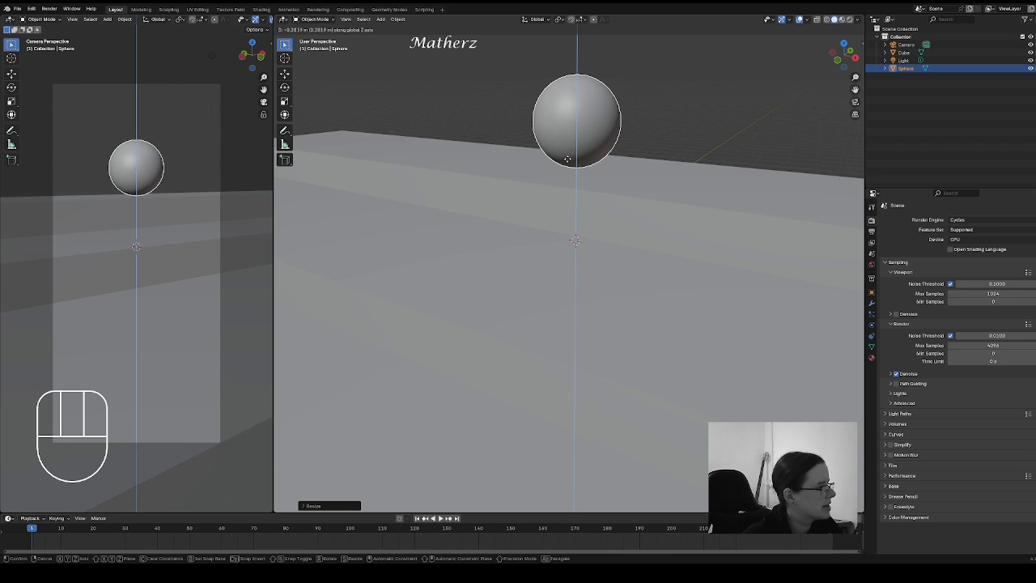
click(568, 161)
key(g)
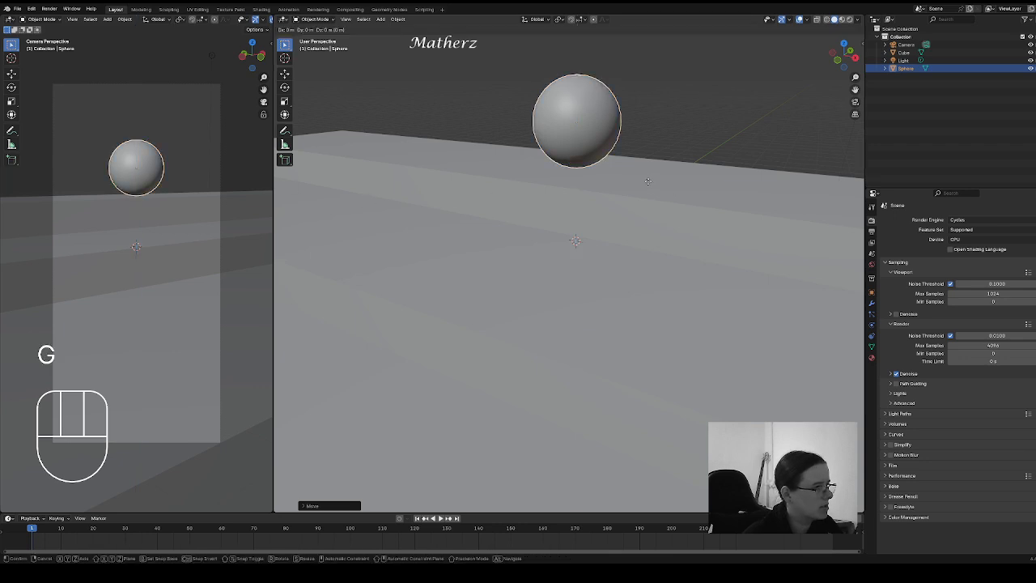
middle_drag(679, 197, 594, 175)
click(582, 174)
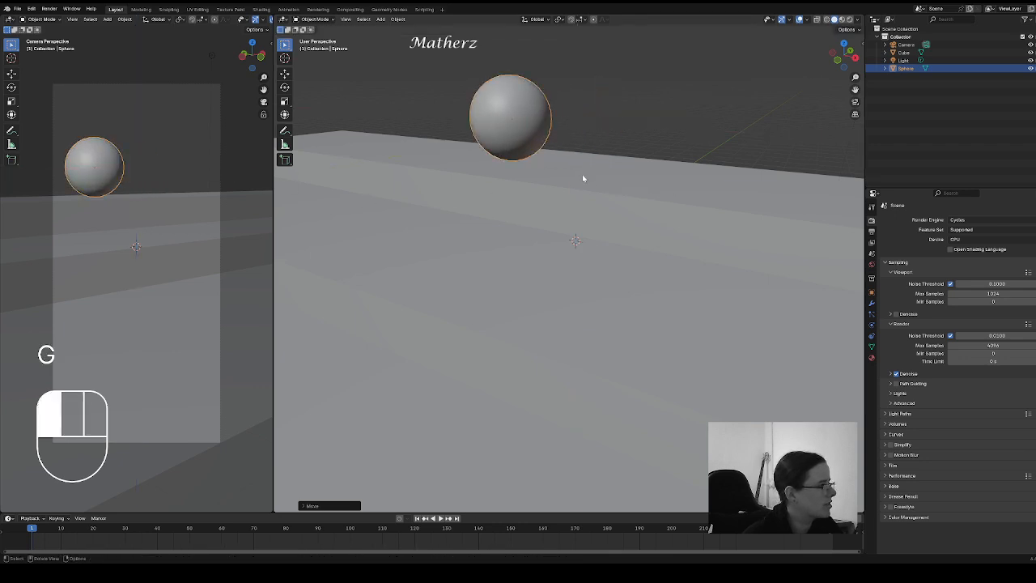
Step: Give the sphere a new material with a Glass BSDF surface and a roughness of 0
click(871, 359)
click(935, 257)
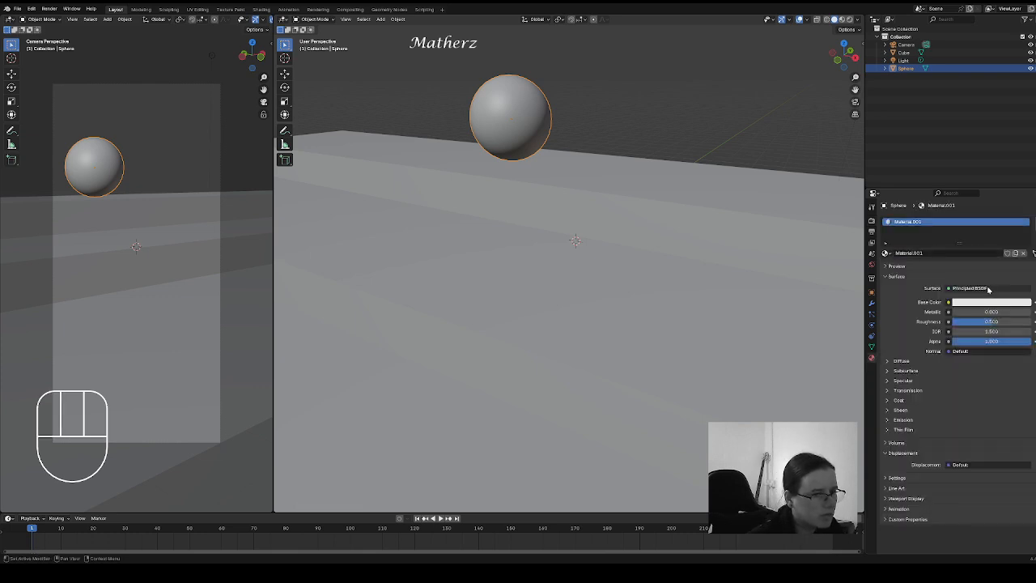
click(993, 289)
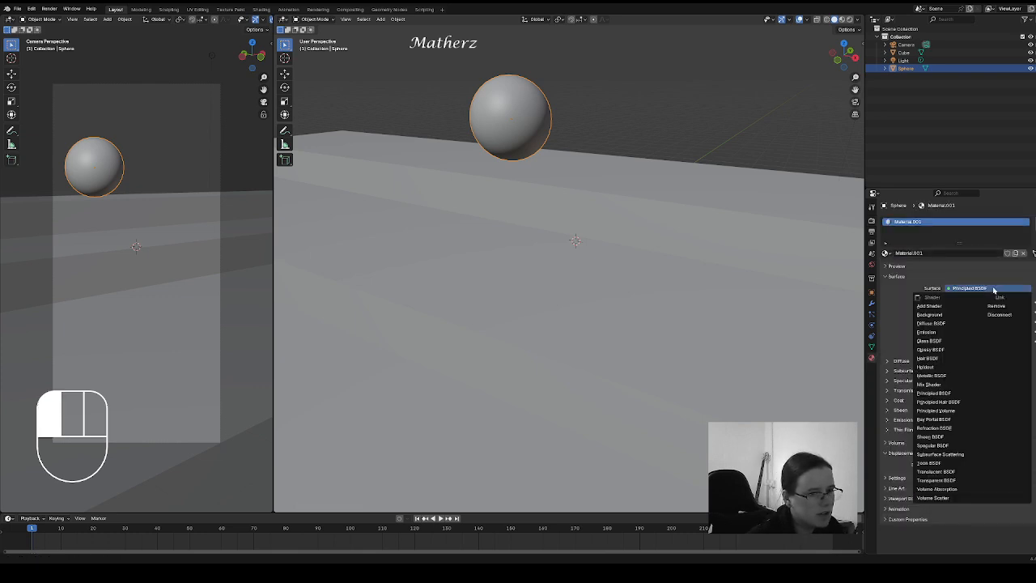
click(955, 345)
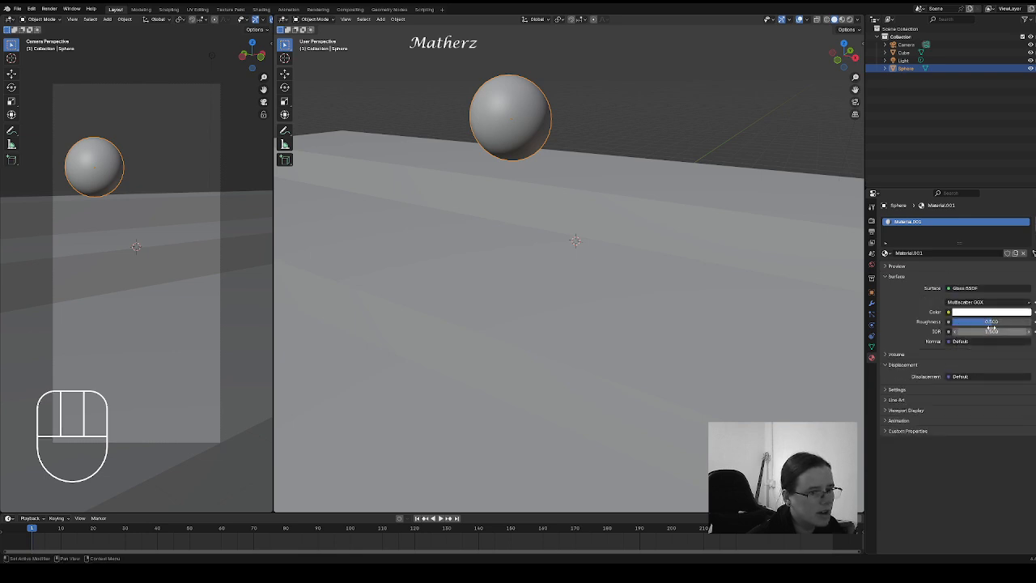
drag(994, 322, 951, 323)
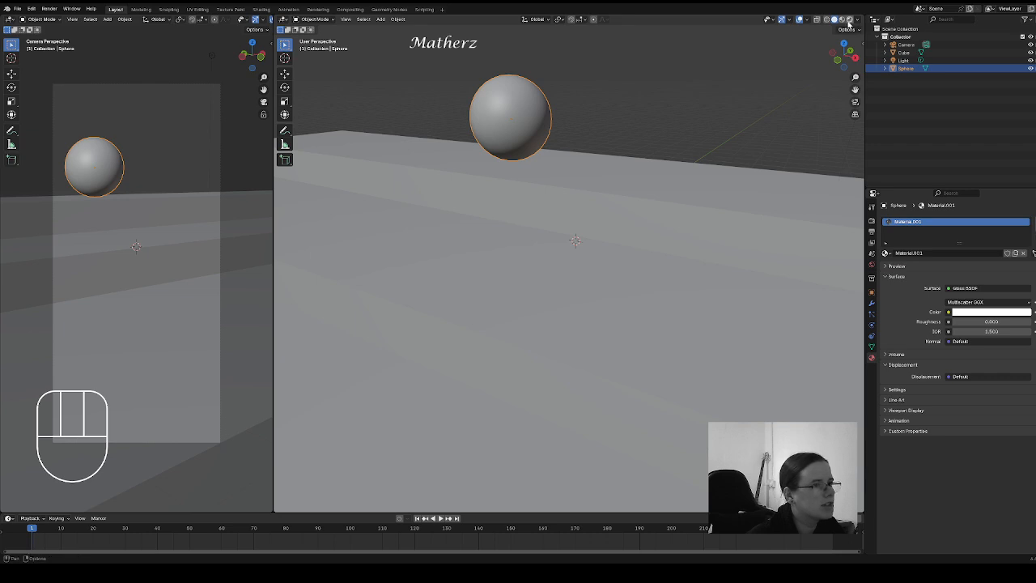
Step: Preview the glass sphere in Rendered, Material Preview and Wireframe shading, and return the viewport to Solid shading
click(847, 19)
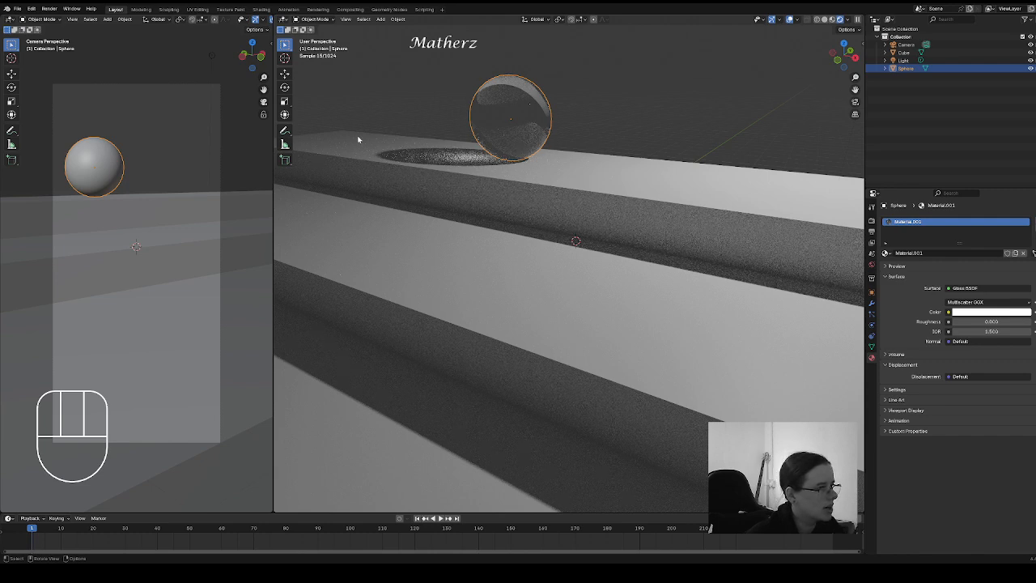
click(832, 19)
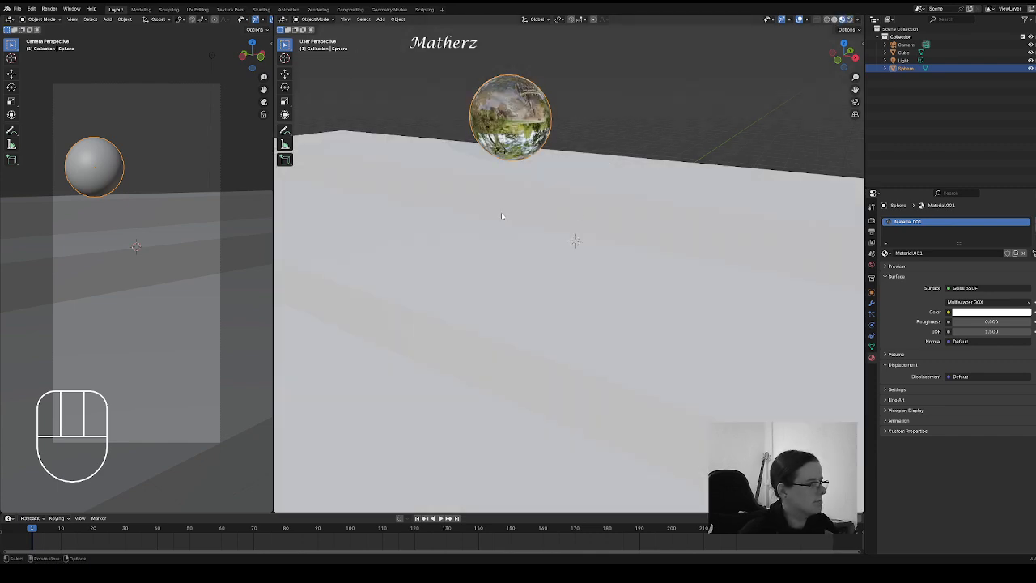
middle_drag(502, 215, 542, 213)
click(826, 20)
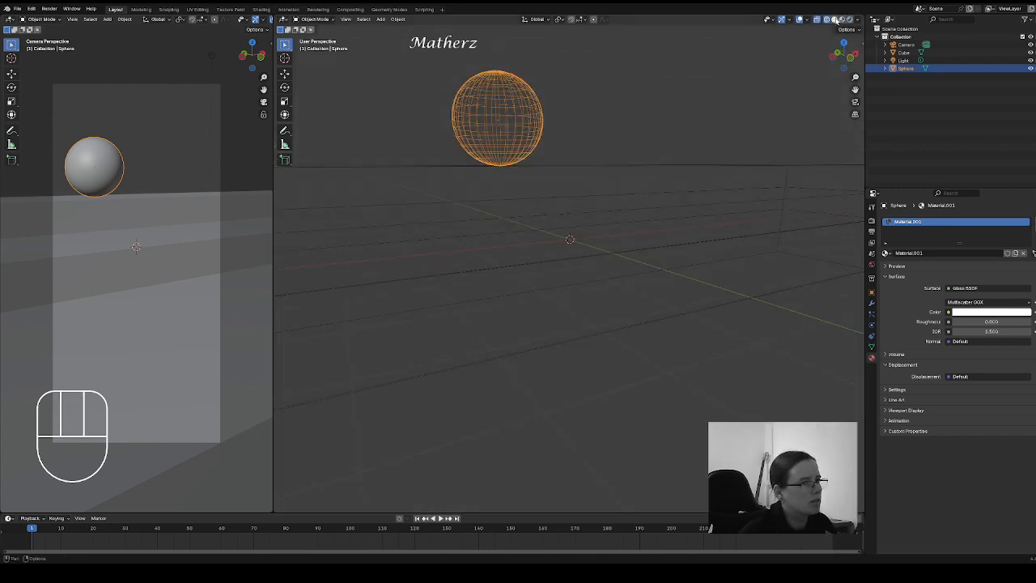
click(834, 20)
Step: Duplicate the sphere forward over the middle step and lower the copy about 0.74 m along the Z axis
middle_drag(527, 143, 526, 191)
scroll(564, 230, down, 4)
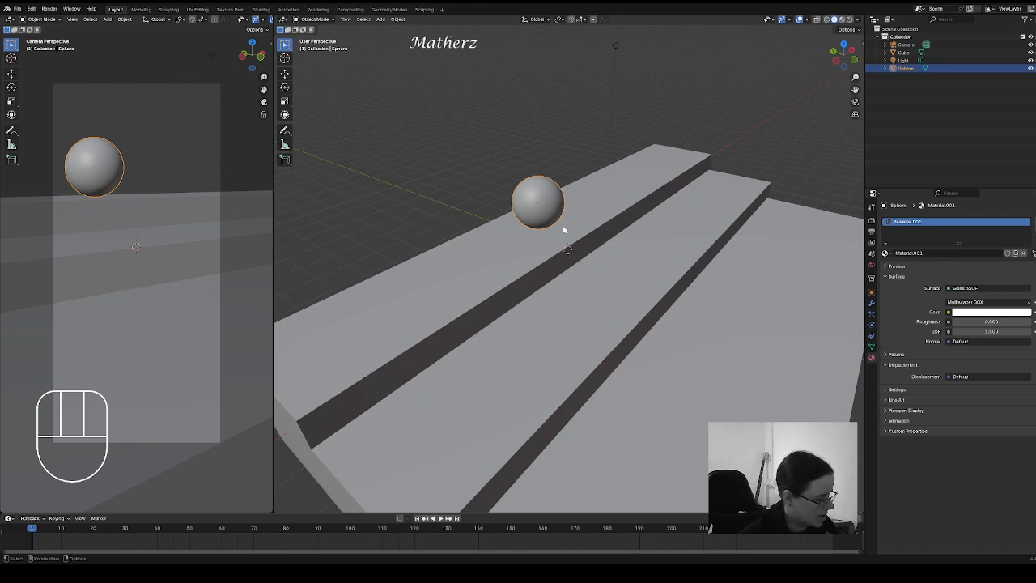
key(shift+d)
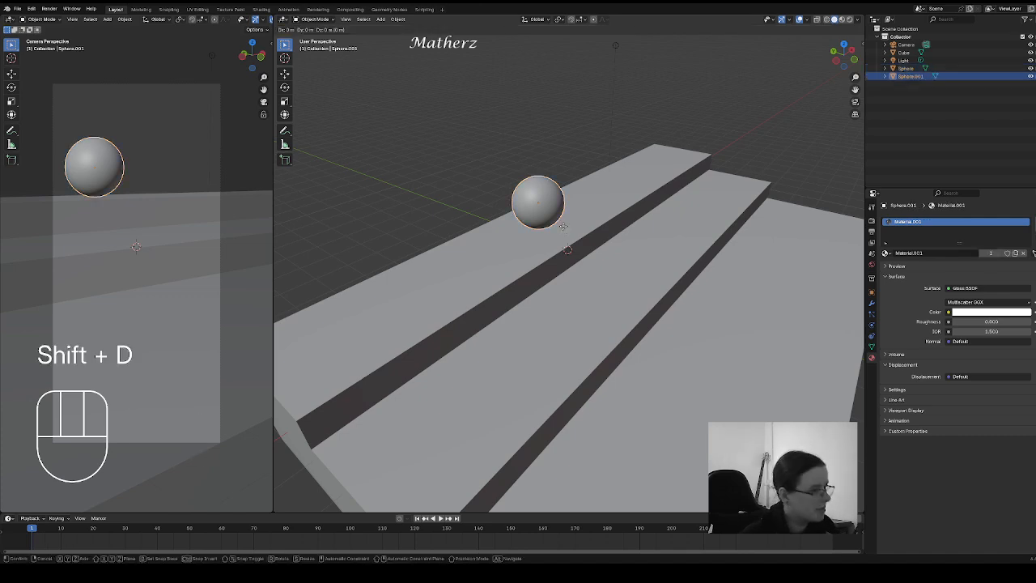
middle_click(615, 260)
click(627, 270)
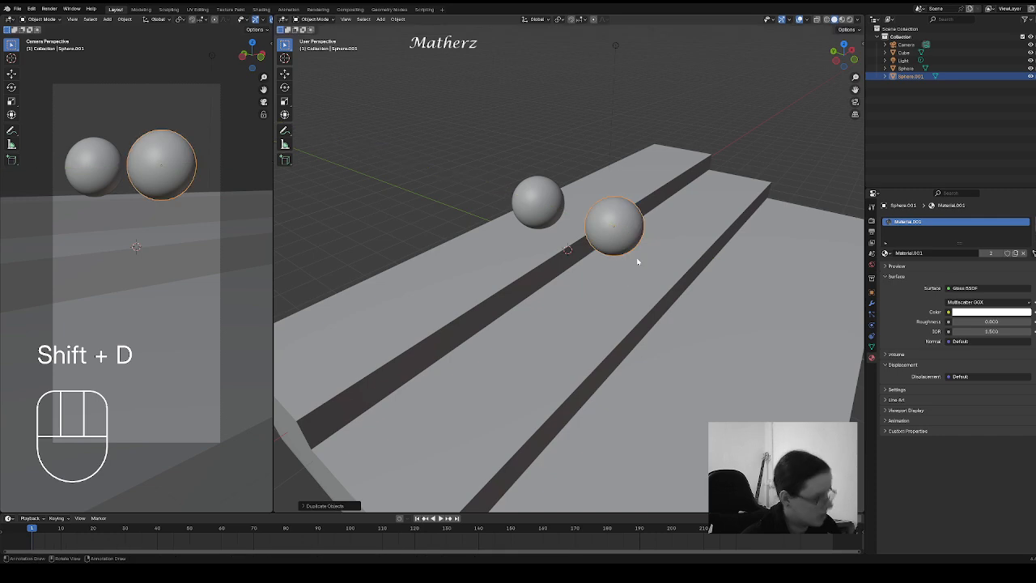
key(g)
middle_drag(623, 267, 620, 309)
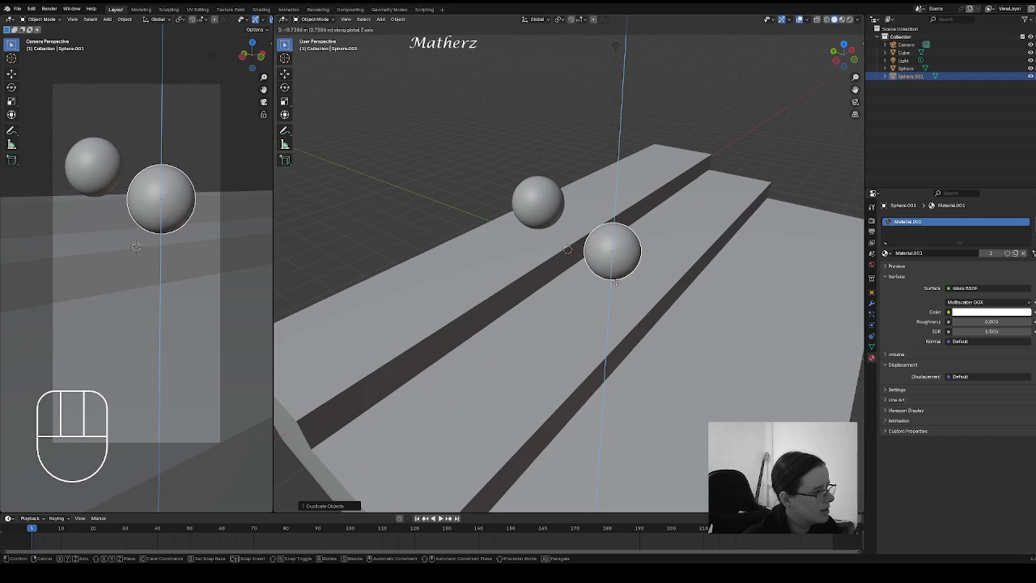
click(614, 281)
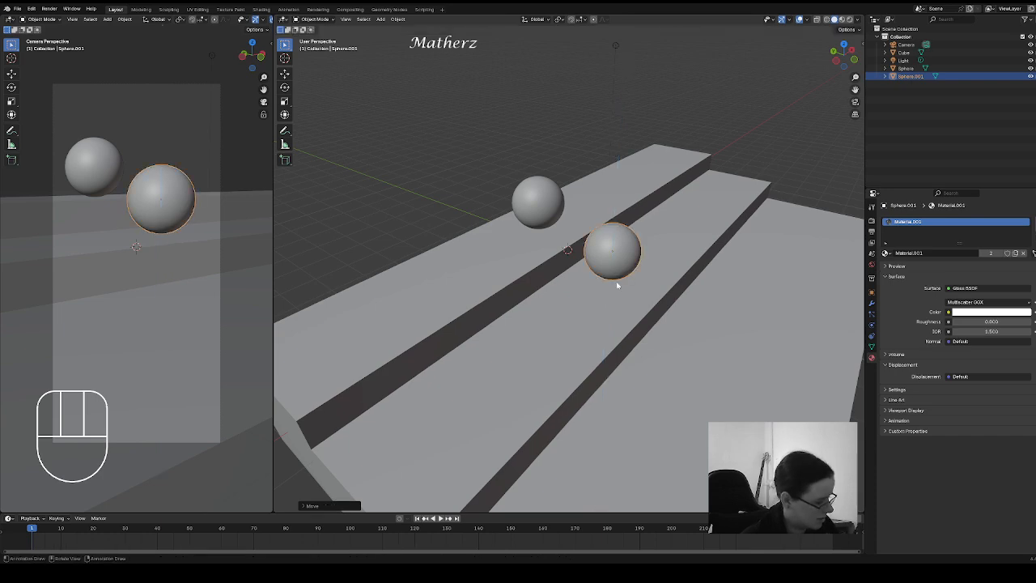
Step: Duplicate the middle-step sphere forward over the bottom step, shift the copy along X, and lower it about 0.74 m along Z
key(shift+d)
middle_click(639, 296)
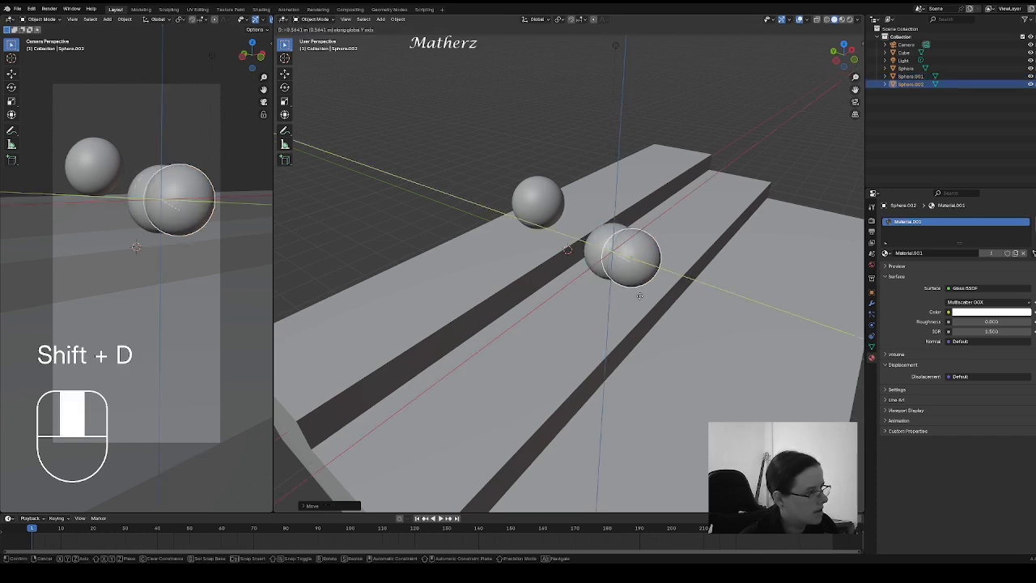
click(692, 327)
key(g)
middle_click(717, 322)
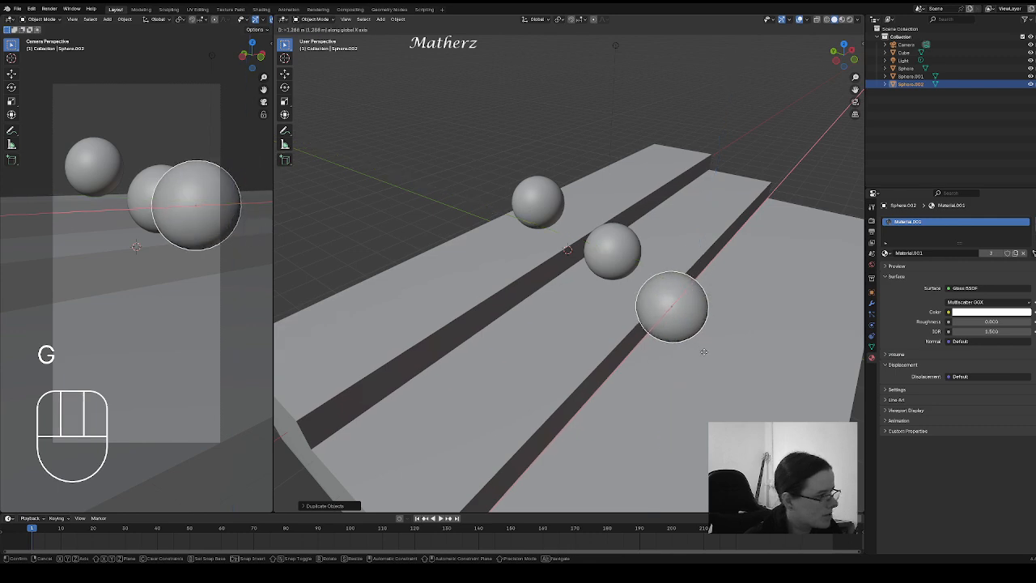
middle_click(717, 323)
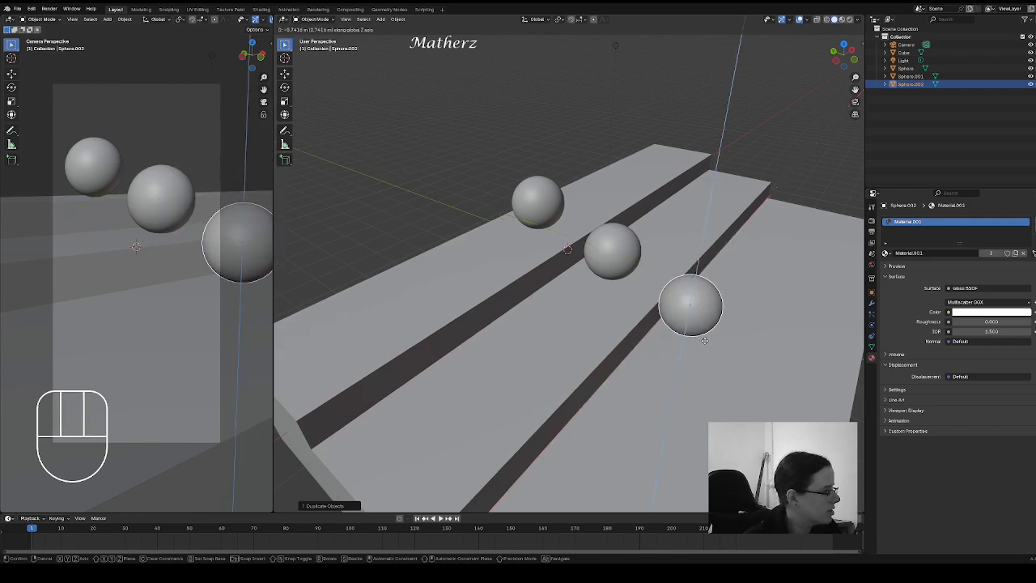
click(704, 344)
Step: Duplicate the bottom-step sphere along the X axis, placing the copy at the left side of the camera frame
key(shift+d)
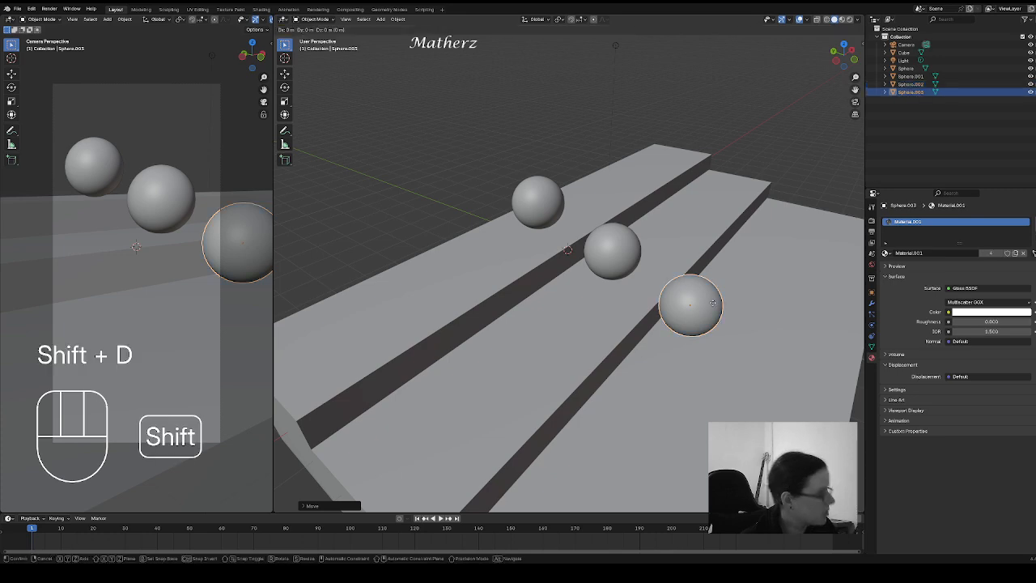
middle_click(702, 317)
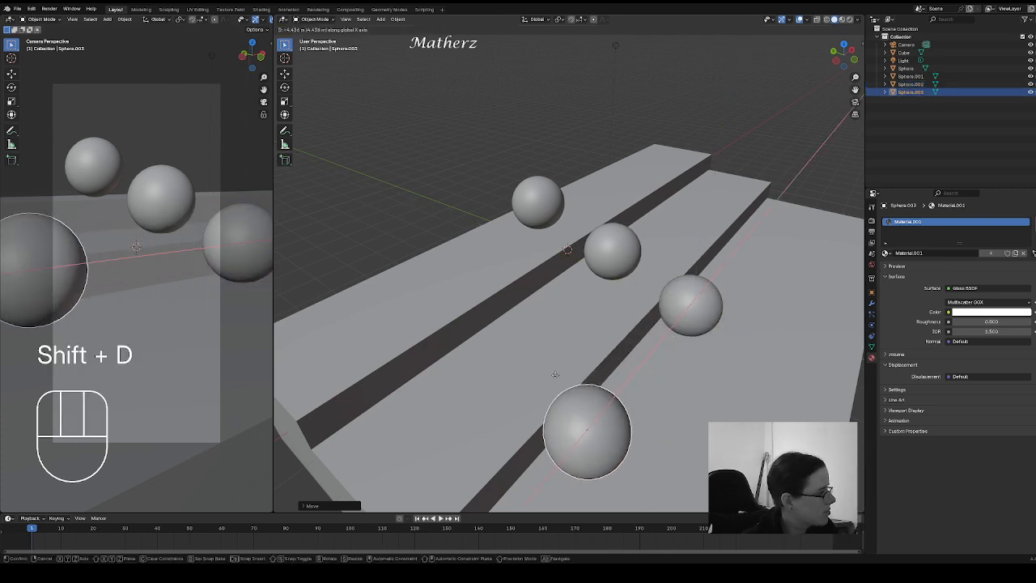
click(592, 381)
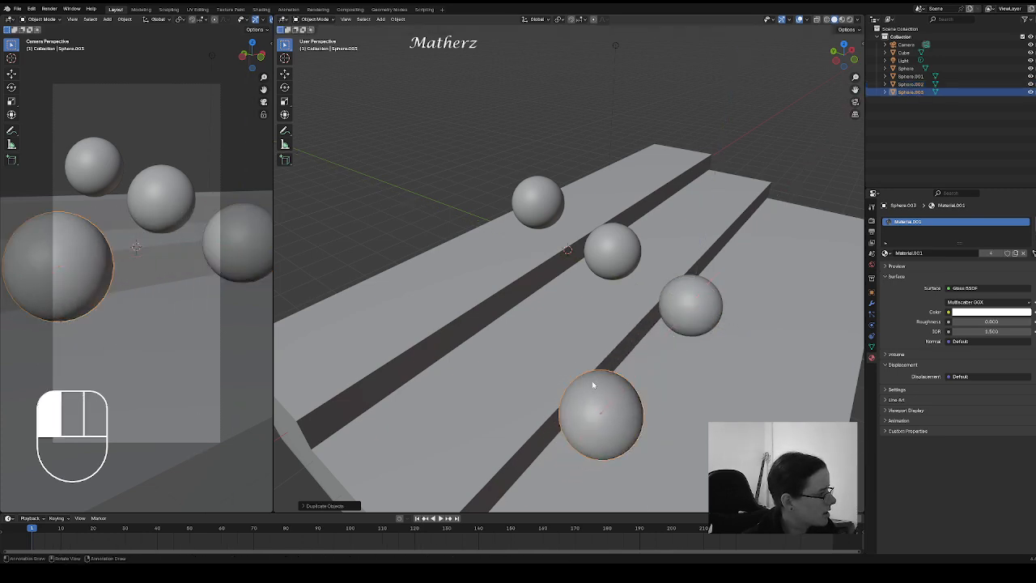
Step: Duplicate the left bottom-step sphere toward the camera and position the copy beside it, filling the lower right corner of the camera frame
key(shift+d)
middle_click(635, 387)
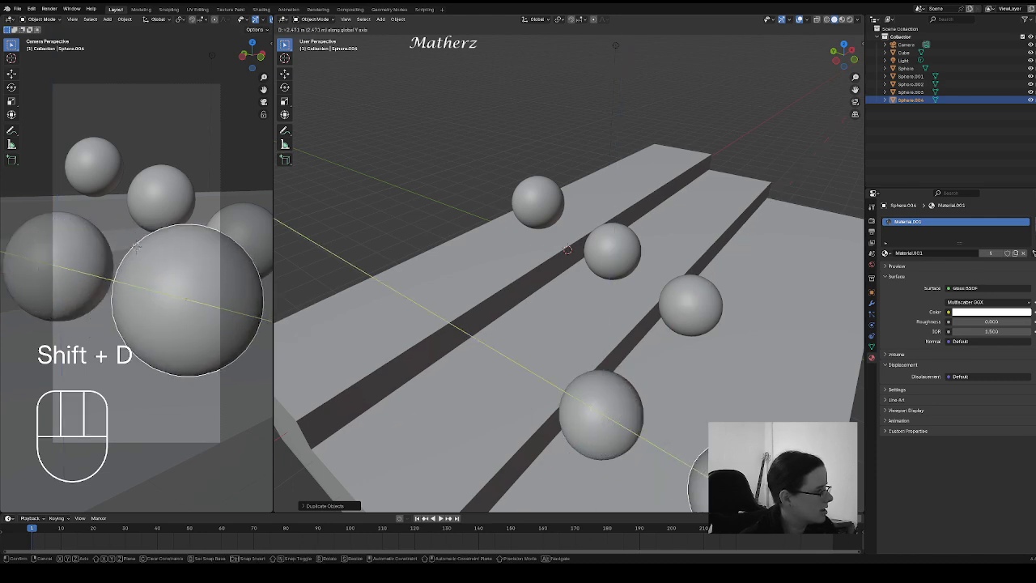
click(725, 455)
scroll(735, 371, down, 5)
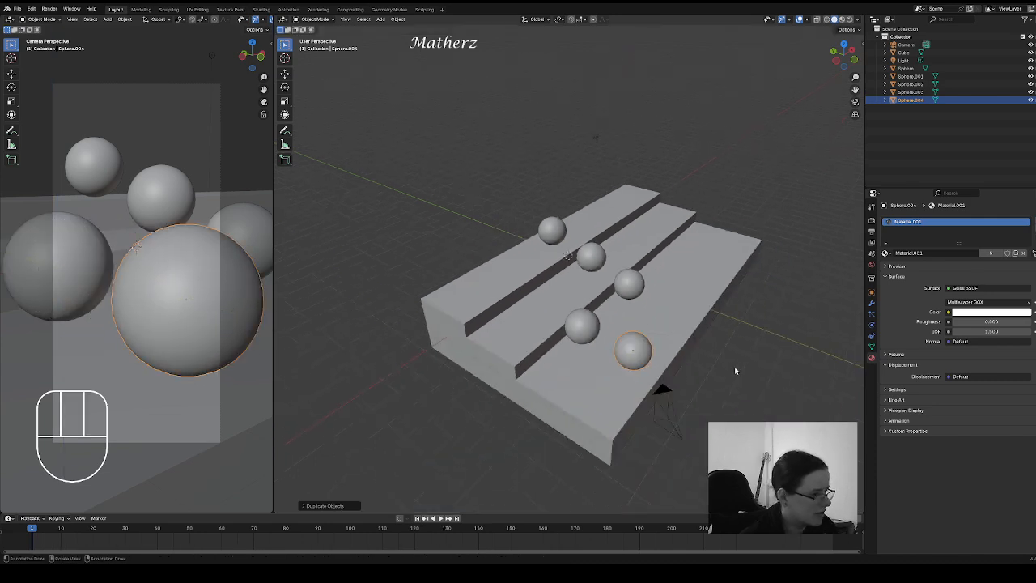
key(g)
middle_click(658, 340)
click(634, 367)
key(g)
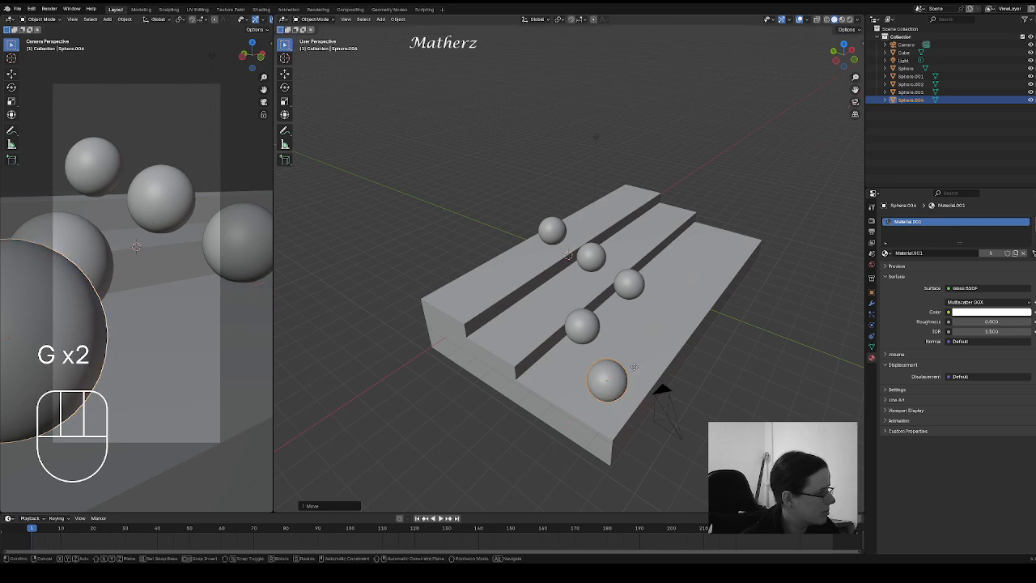
middle_drag(635, 368, 684, 400)
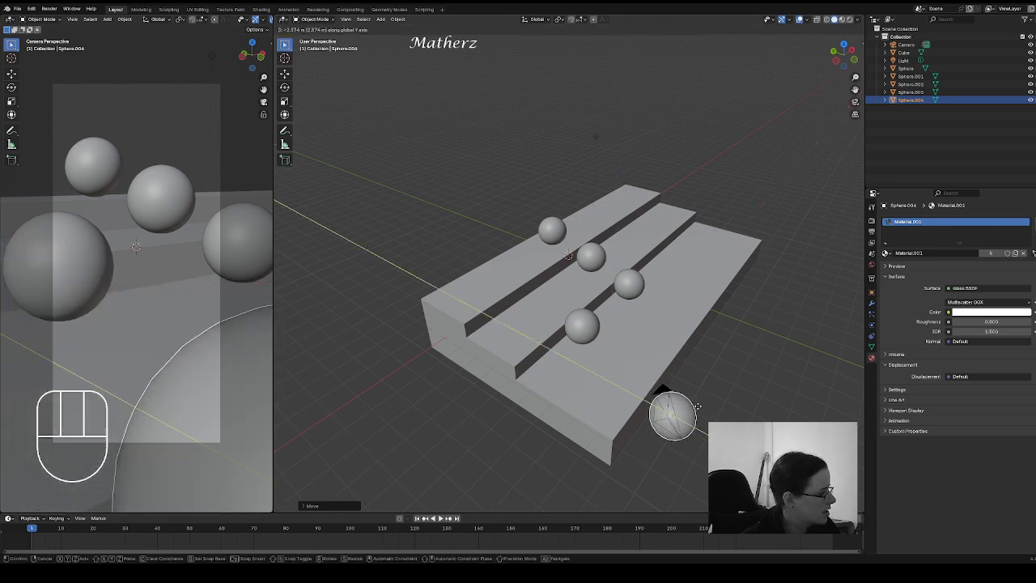
click(697, 406)
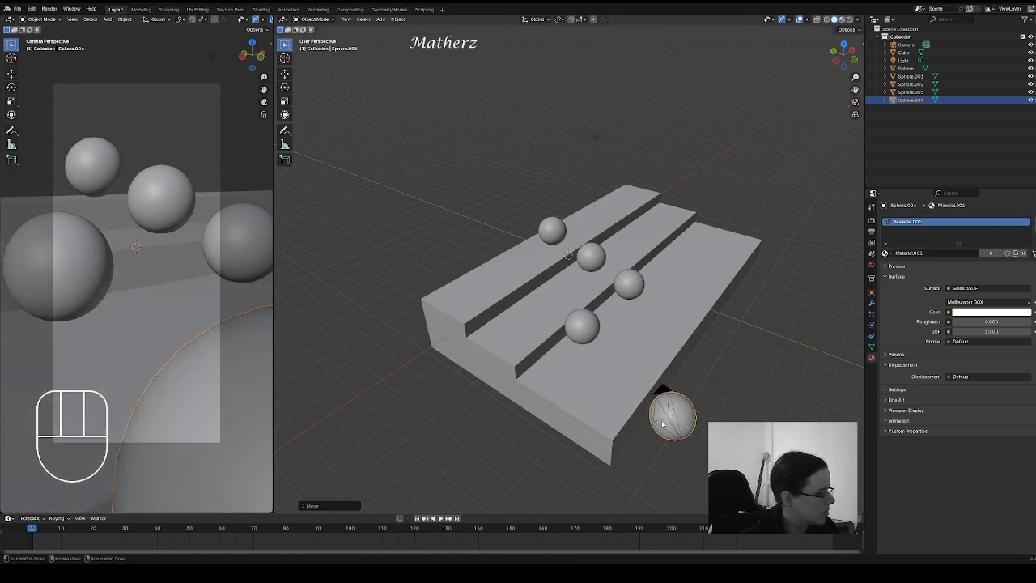
Step: Duplicate the large middle-step sphere along X toward the left of the camera frame and scale the copy to about half size
click(589, 257)
key(shift+d)
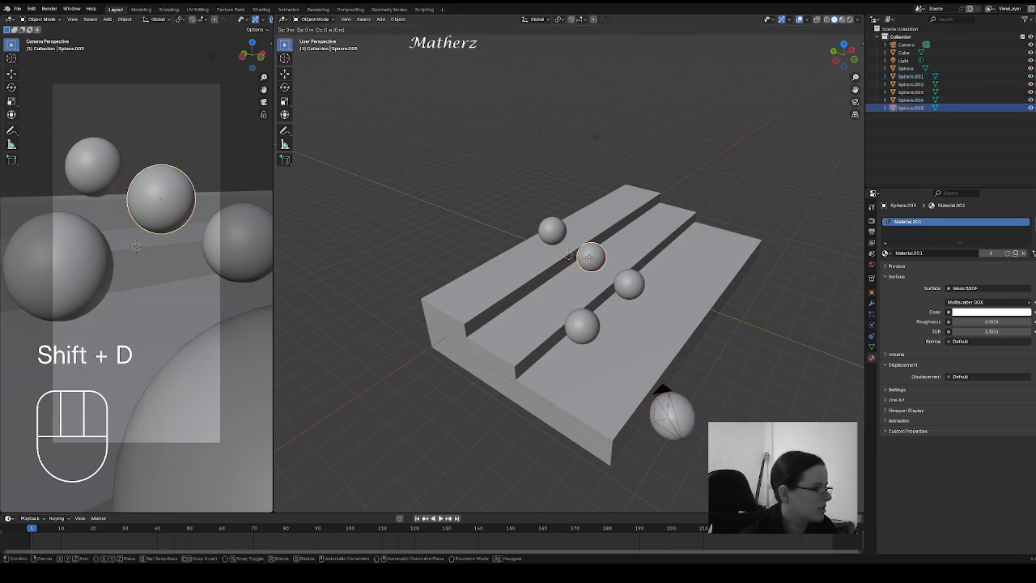
middle_click(557, 279)
click(560, 275)
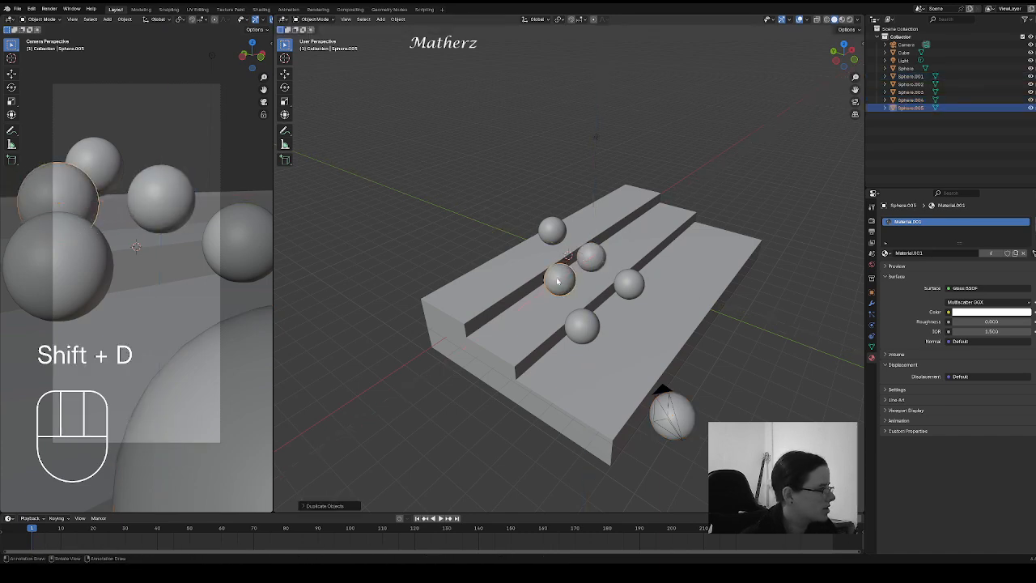
scroll(599, 310, up, 8)
middle_drag(599, 318, 569, 326)
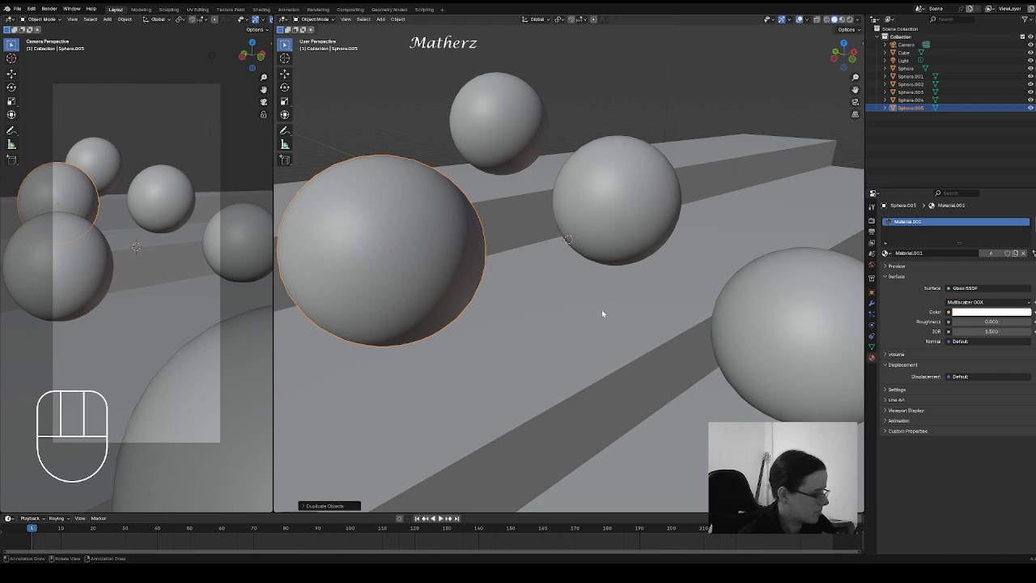
key(s)
click(437, 289)
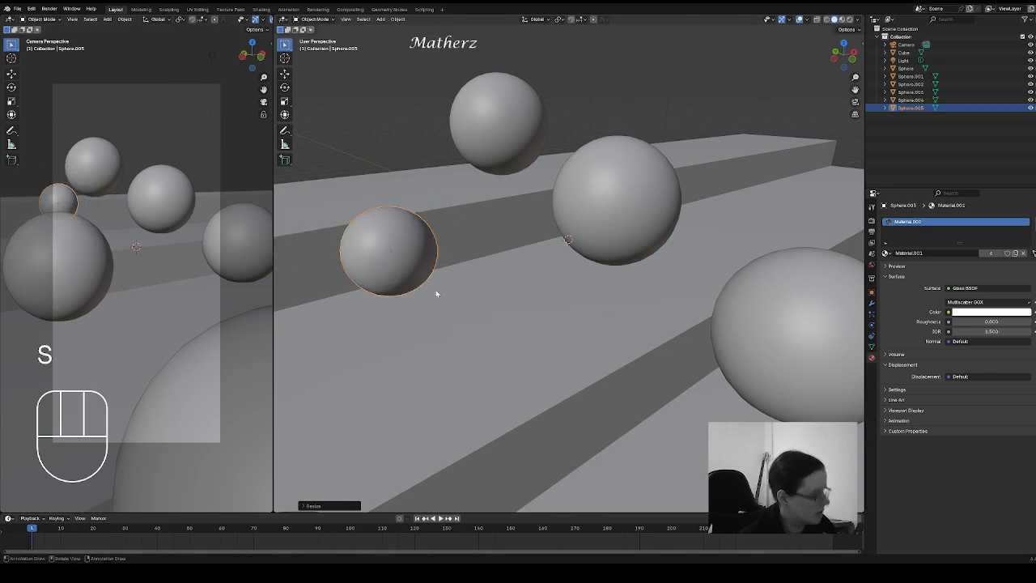
Step: Lower the small sphere to the middle step and slide it along X close to the large sphere, fine-tuning its height
key(g)
middle_click(436, 289)
middle_drag(436, 289, 414, 336)
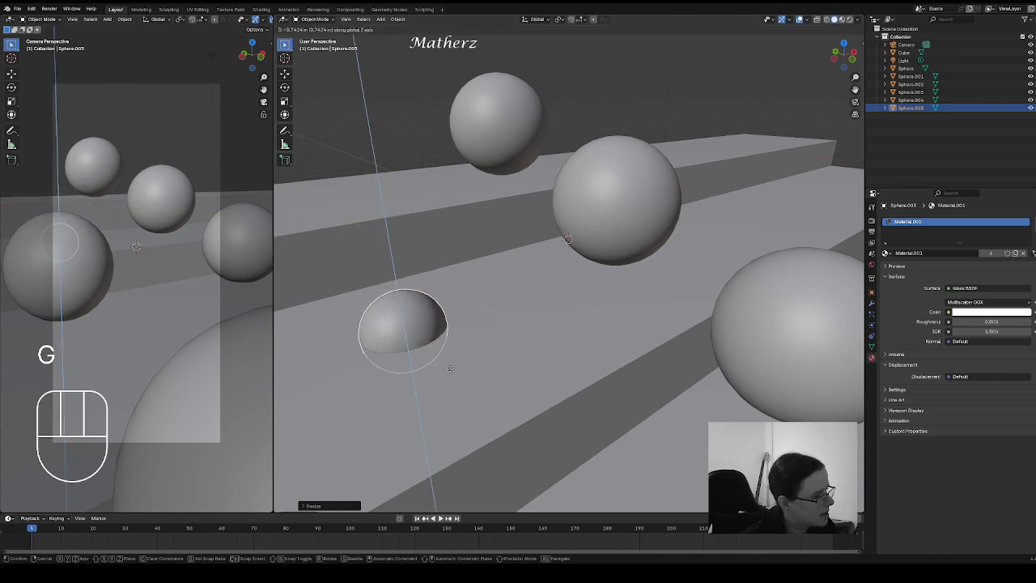
click(415, 345)
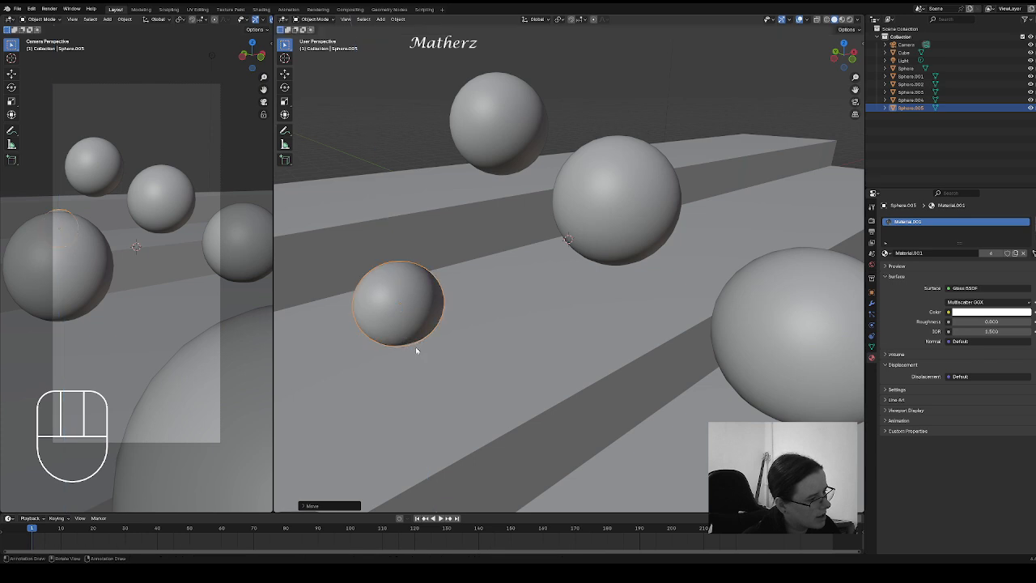
key(g)
middle_drag(415, 346, 534, 310)
click(535, 322)
key(g)
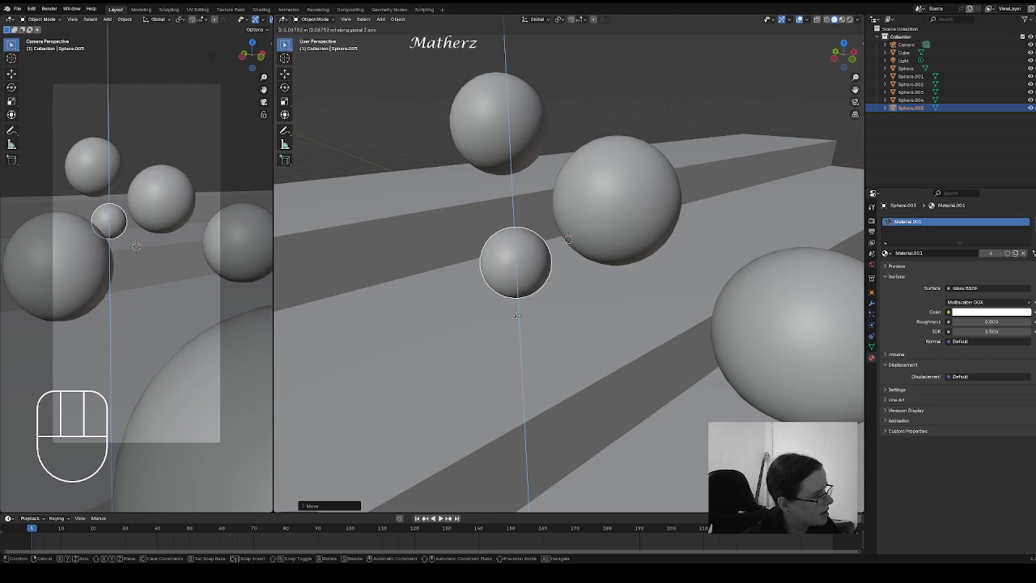
click(514, 314)
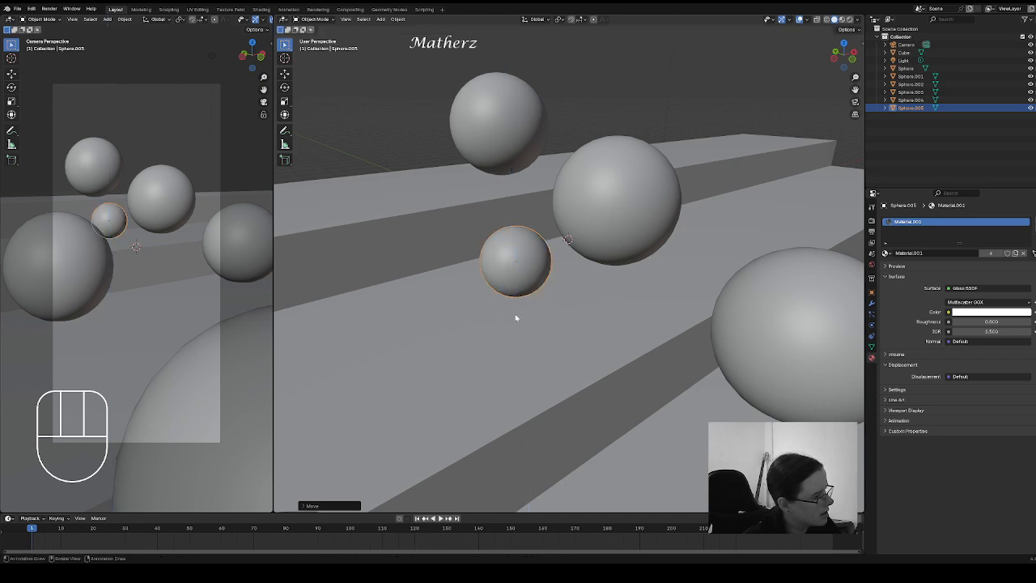
Step: Duplicate the small sphere backward along Y and raise the copy about 0.69 m along Z onto the top step
key(shift+d)
middle_click(515, 318)
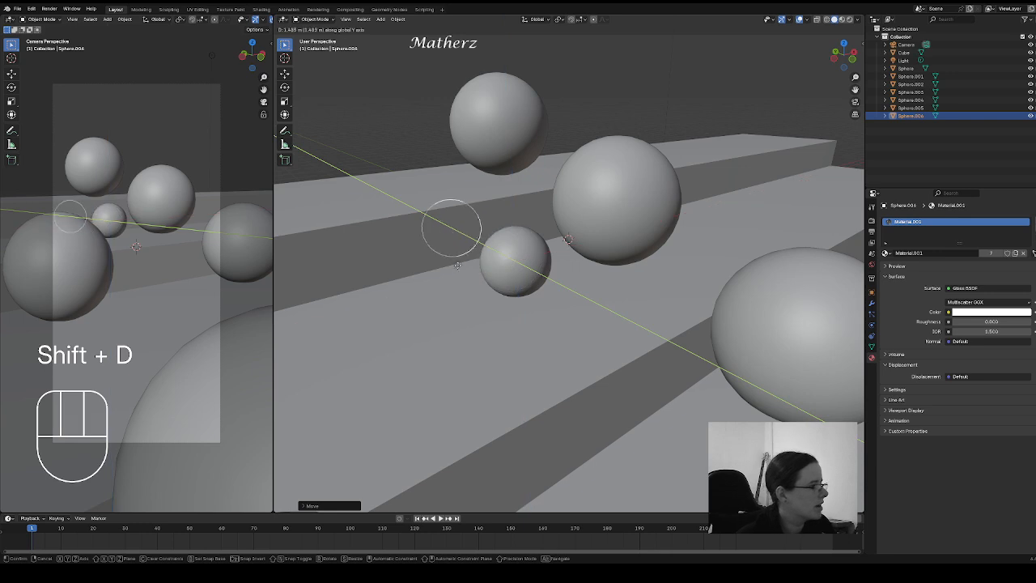
click(445, 258)
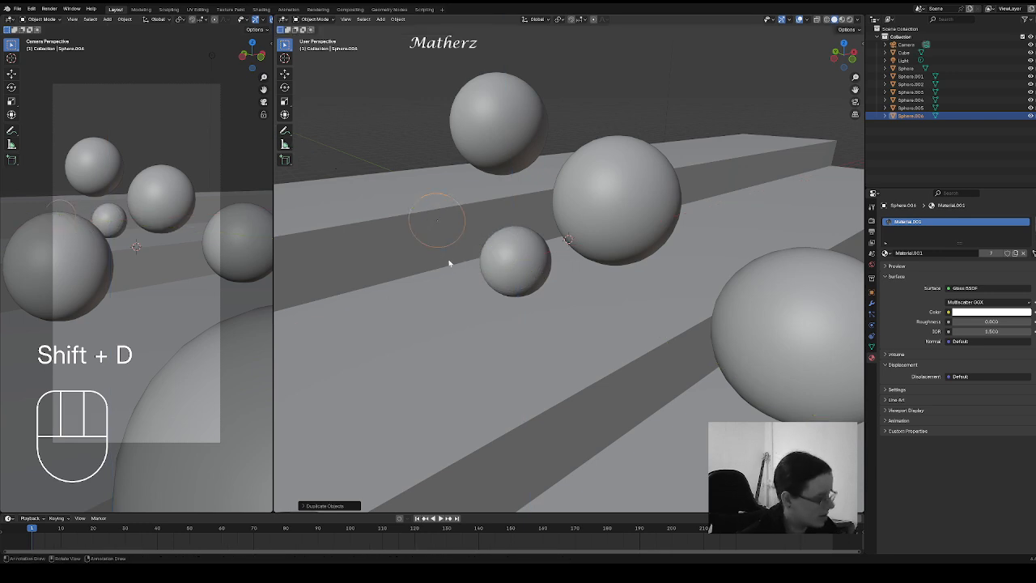
key(g)
middle_click(449, 260)
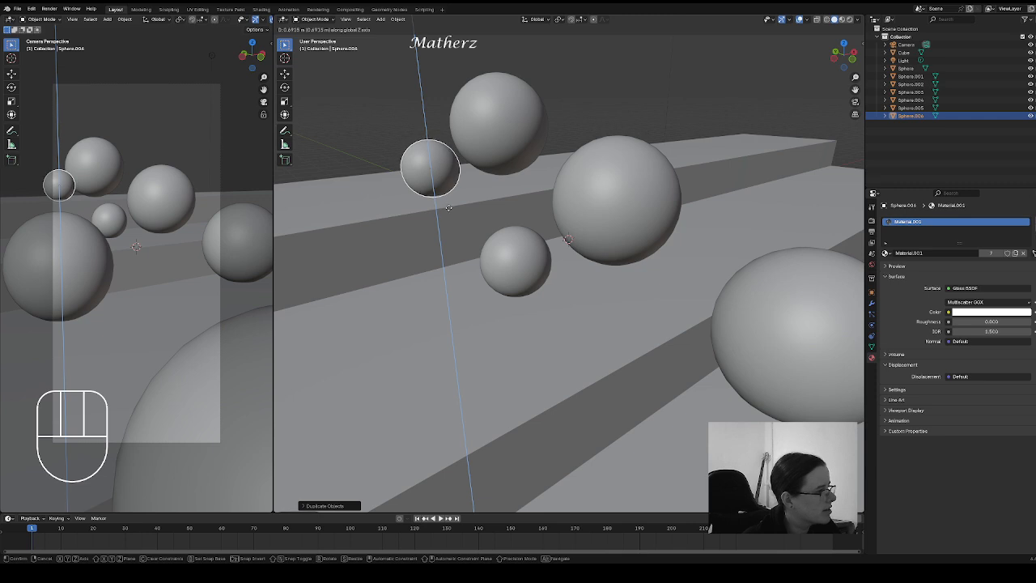
click(447, 206)
Step: Duplicate the small top-step sphere about 5 m along X to the right edge of the camera frame
key(shift+d)
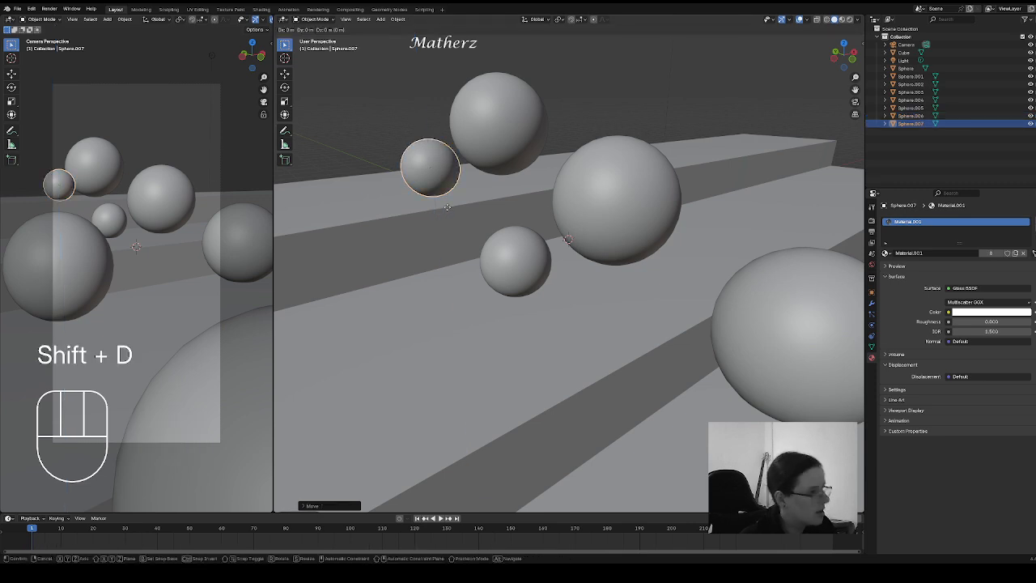
middle_click(485, 201)
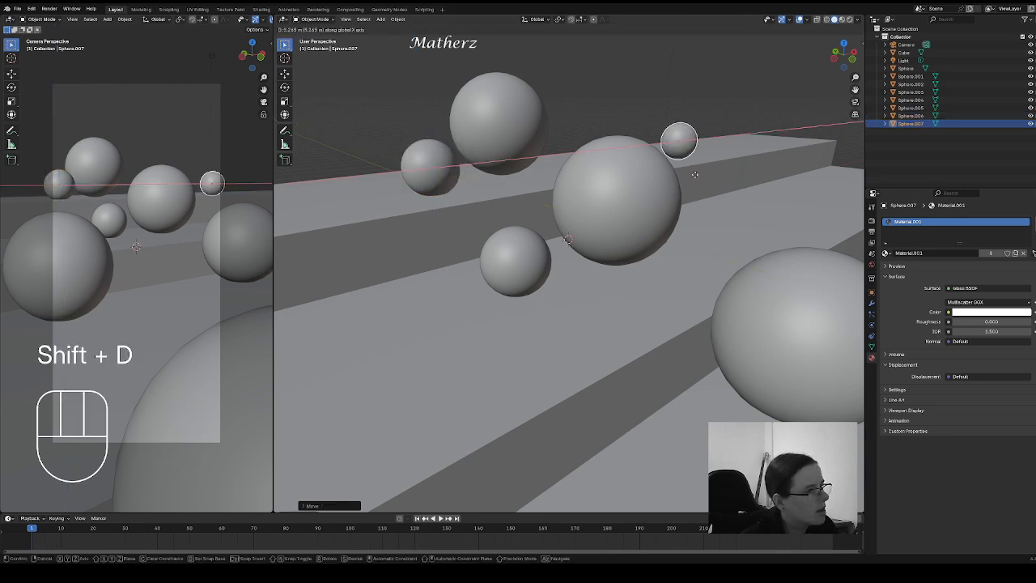
click(702, 176)
Step: Duplicate the right small top-step sphere back along X and position the copy in the gap between and behind the two large spheres
key(shift+d)
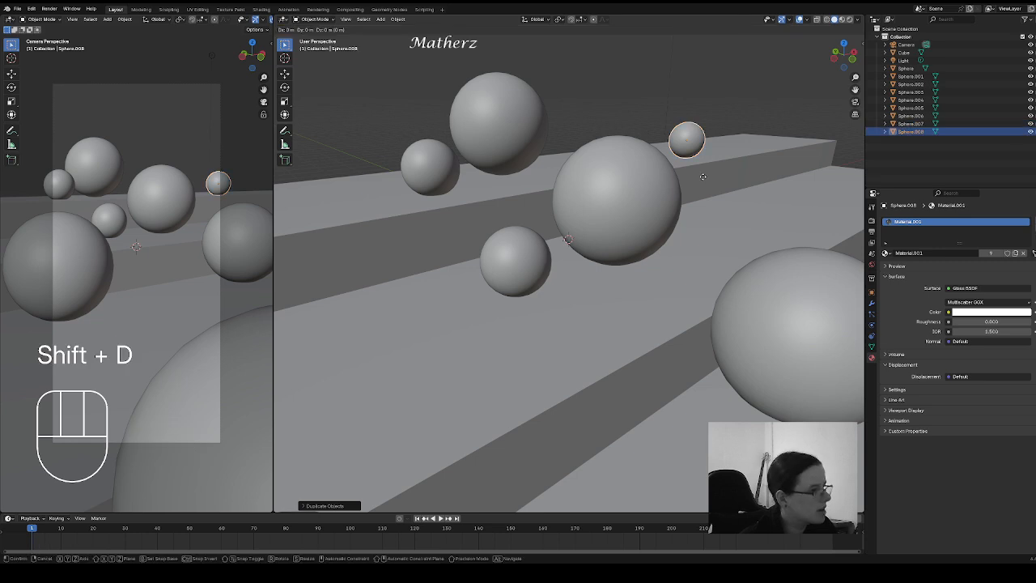
middle_click(701, 179)
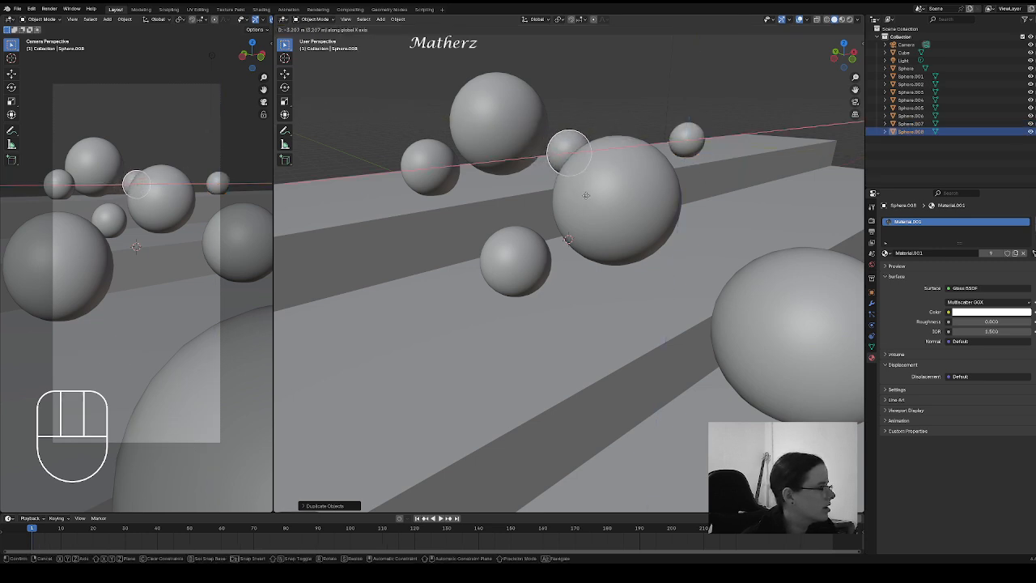
click(586, 195)
key(g)
key(y)
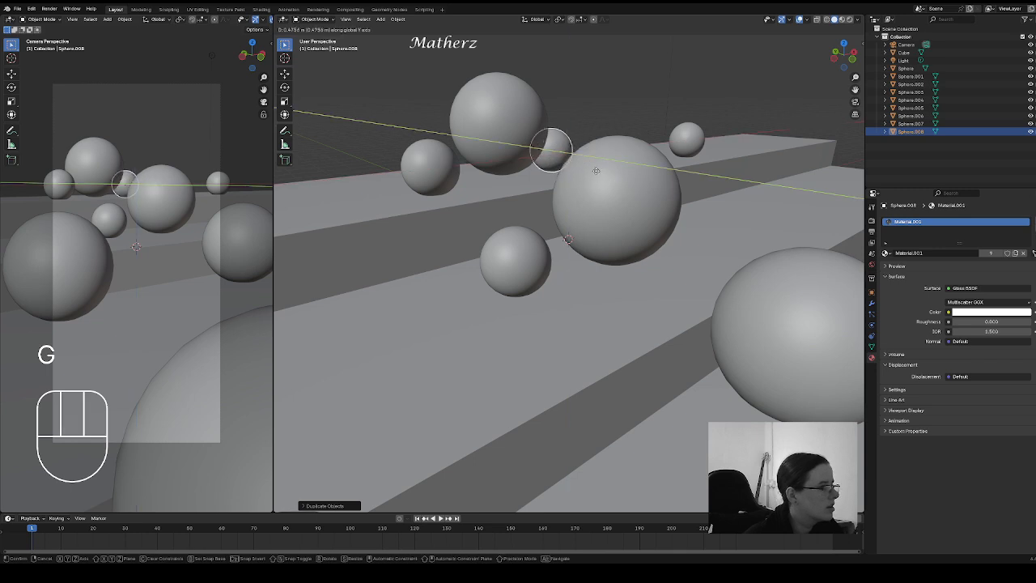
click(591, 154)
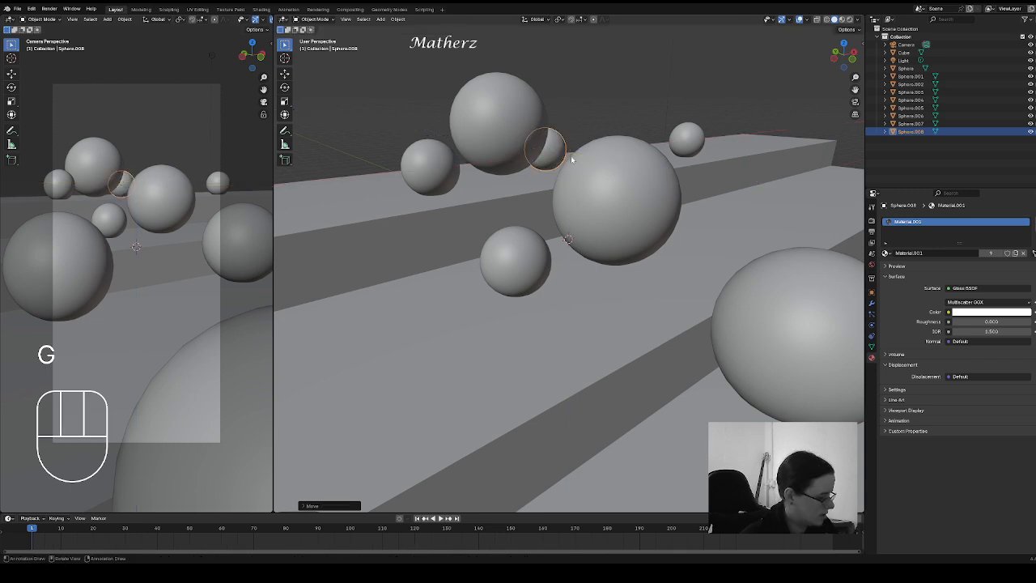
key(g)
middle_click(576, 155)
click(585, 151)
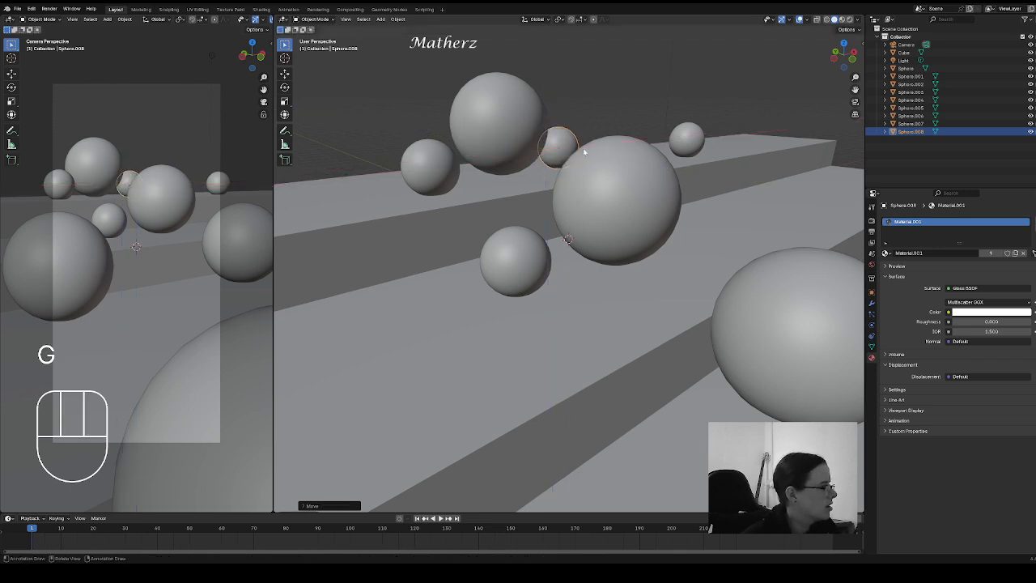
Step: Duplicate the small middle-step sphere forward along Y, placing the copy over the bottom step between the two large spheres there
click(532, 275)
scroll(535, 275, down, 6)
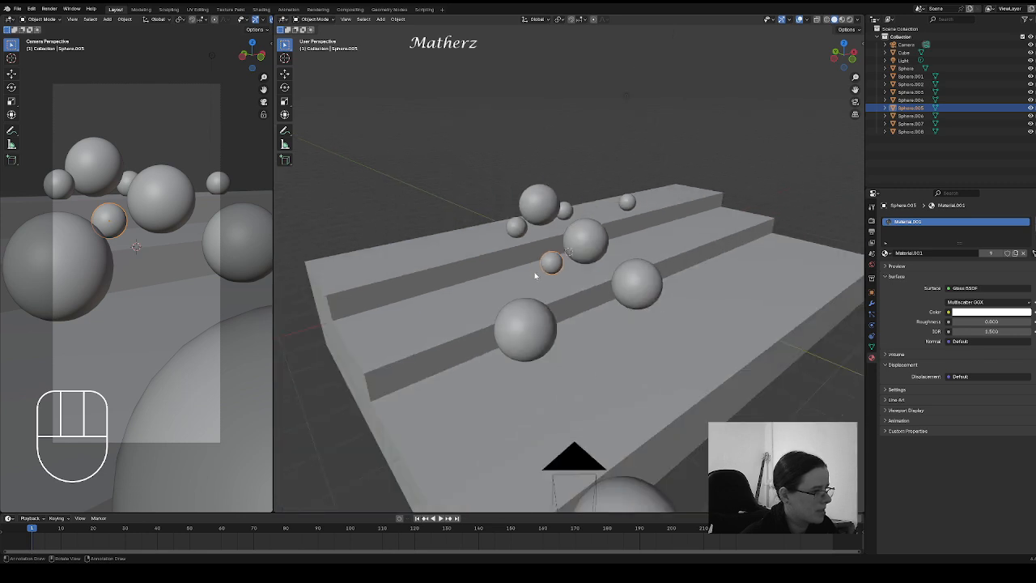
shift+middle_drag(621, 401, 590, 257)
key(shift)
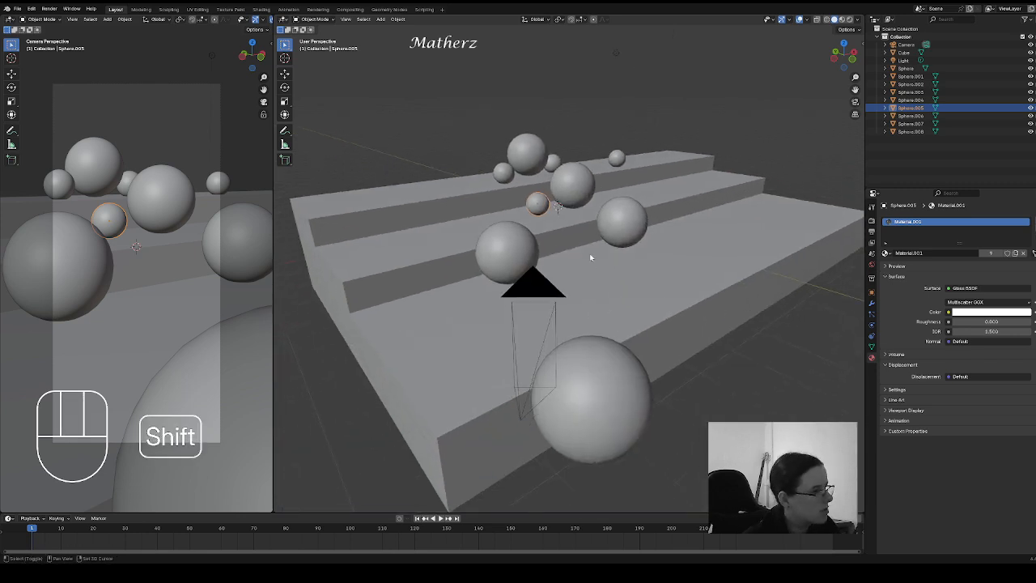
key(shift+d)
middle_click(615, 271)
click(631, 281)
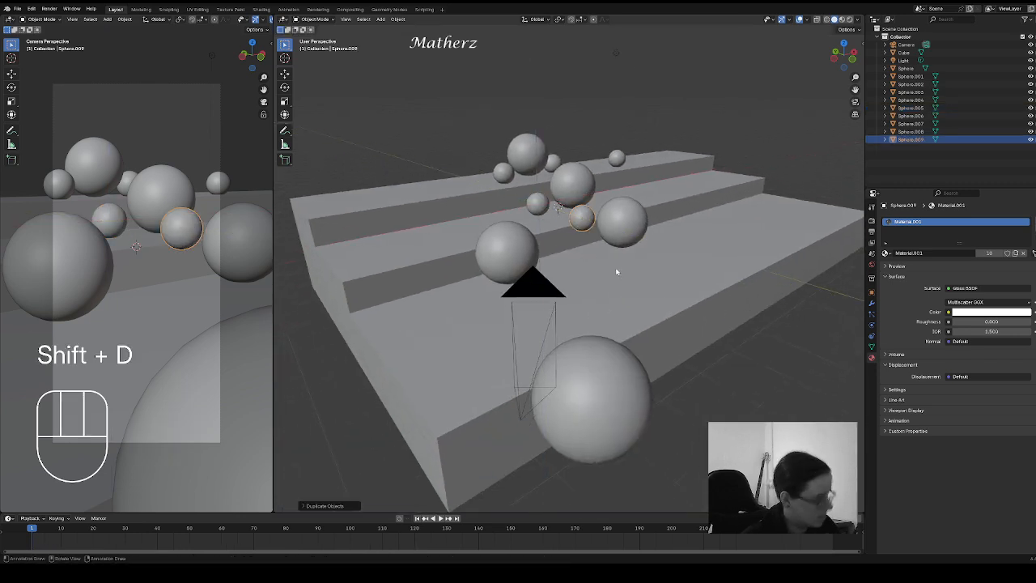
Step: Lower the new small sphere about 0.77 m along Z and scale it down to about a third of its size
key(g)
middle_drag(605, 276, 609, 226)
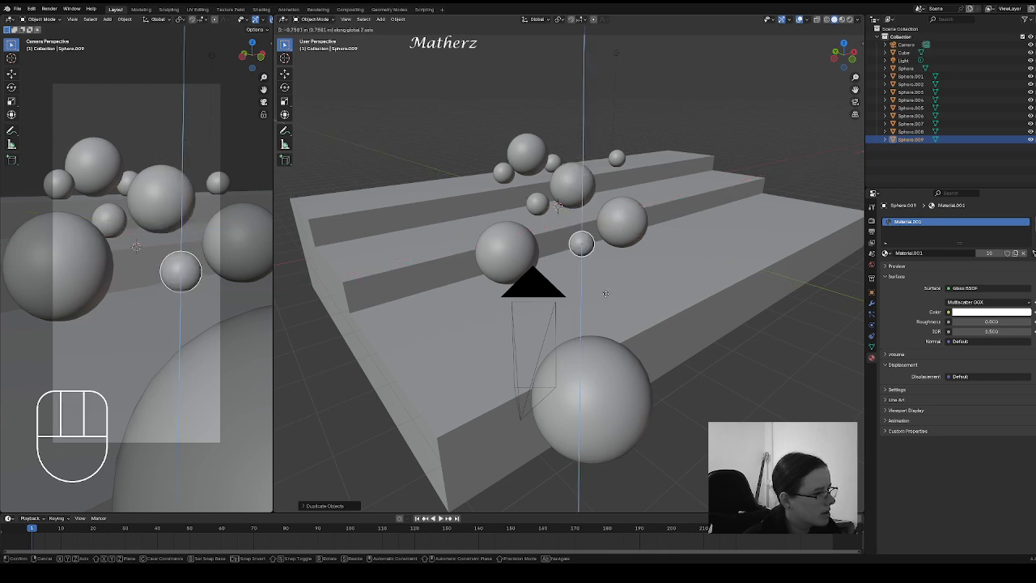
click(607, 294)
key(s)
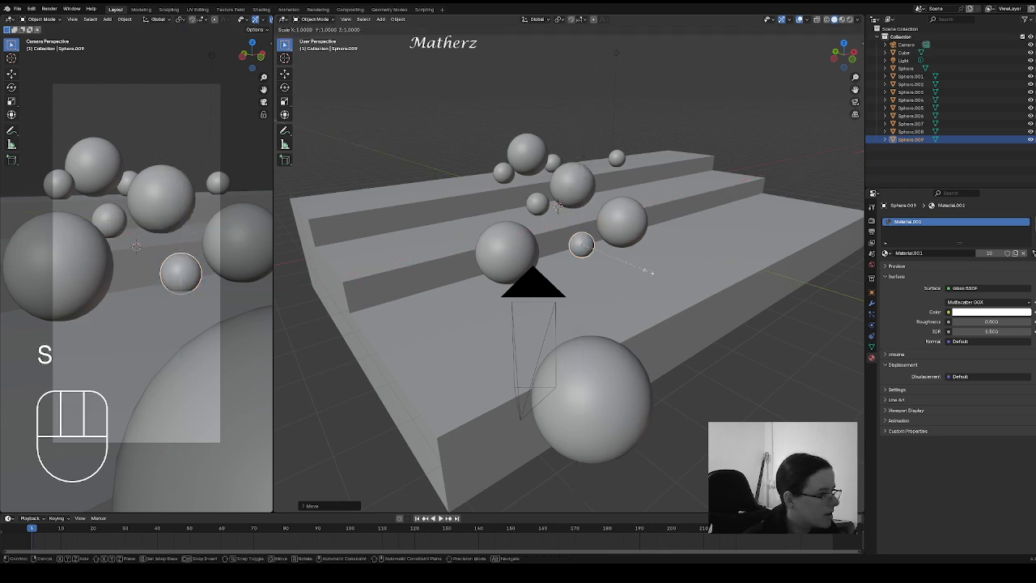
click(582, 253)
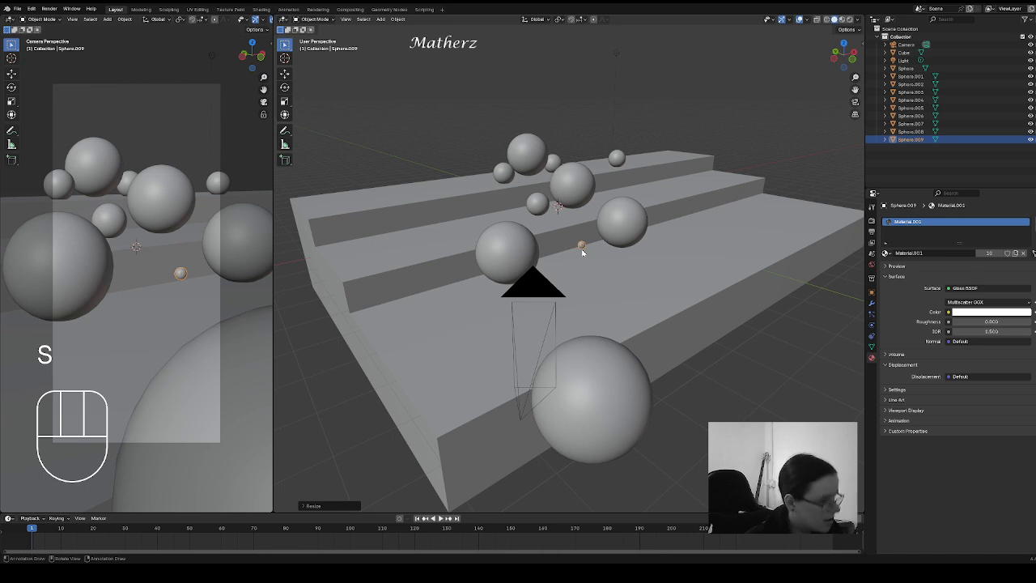
Step: Lower the tiny sphere about 0.24 m along Z and fine-tune its height so it rests on the bottom step
key(g)
middle_drag(582, 253, 580, 263)
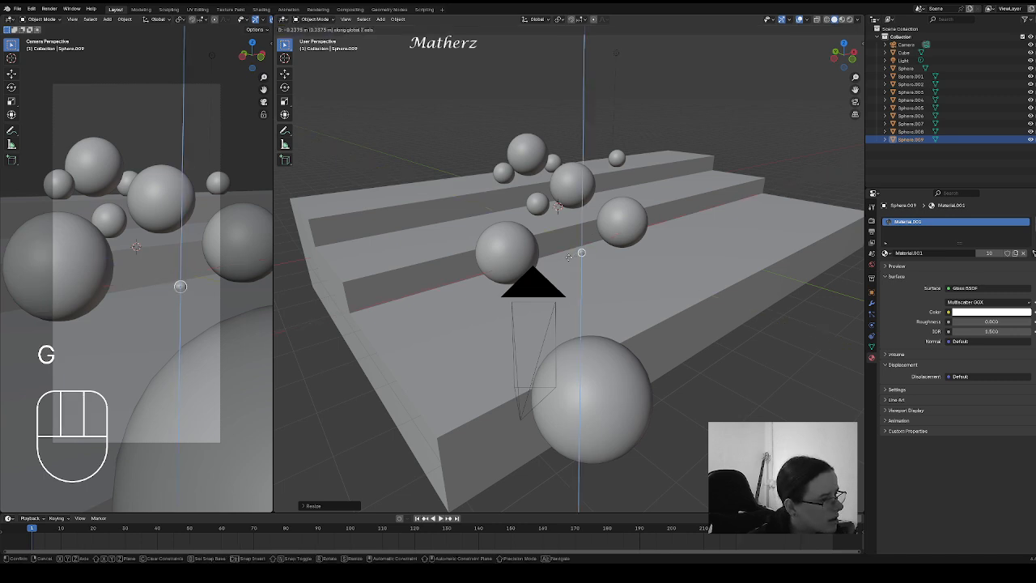
click(570, 254)
scroll(584, 246, up, 10)
scroll(589, 246, down, 3)
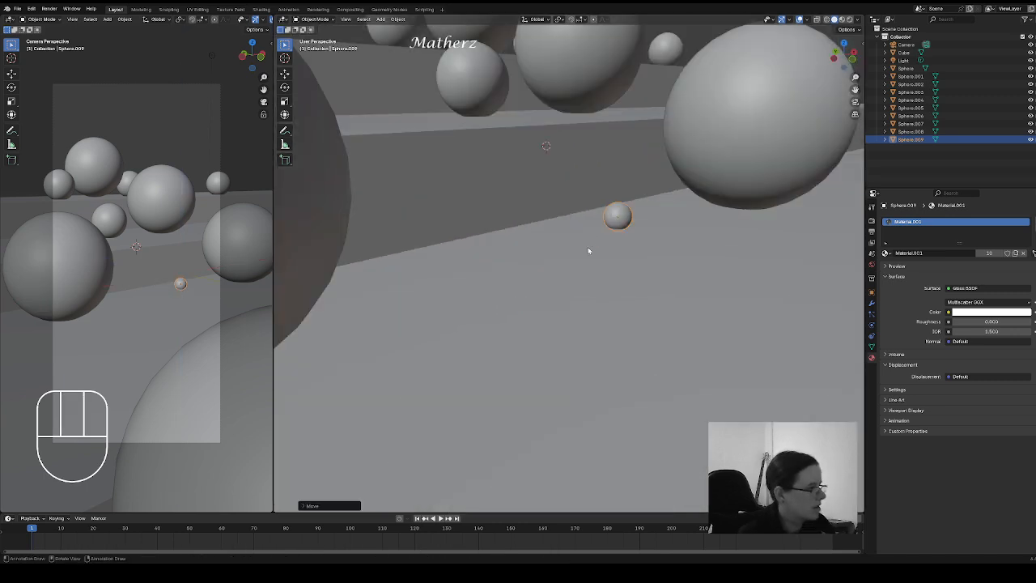
middle_drag(588, 251, 555, 328)
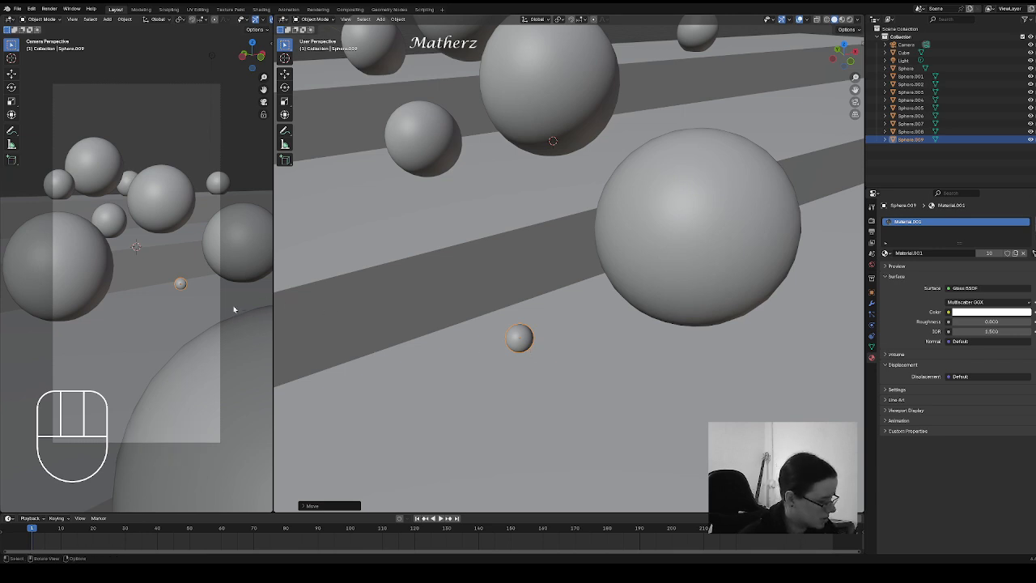
key(g)
middle_drag(214, 296, 207, 286)
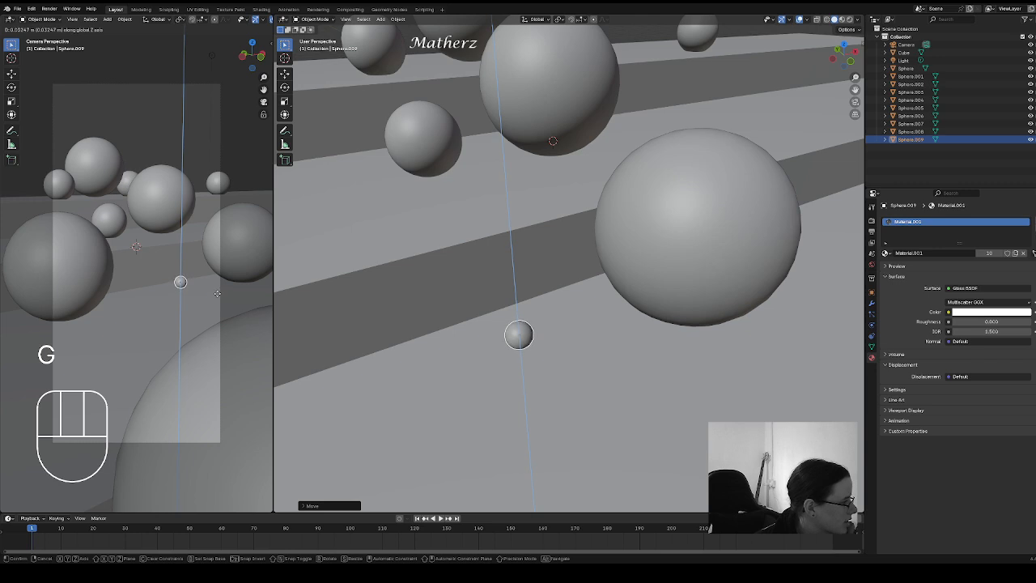
click(255, 286)
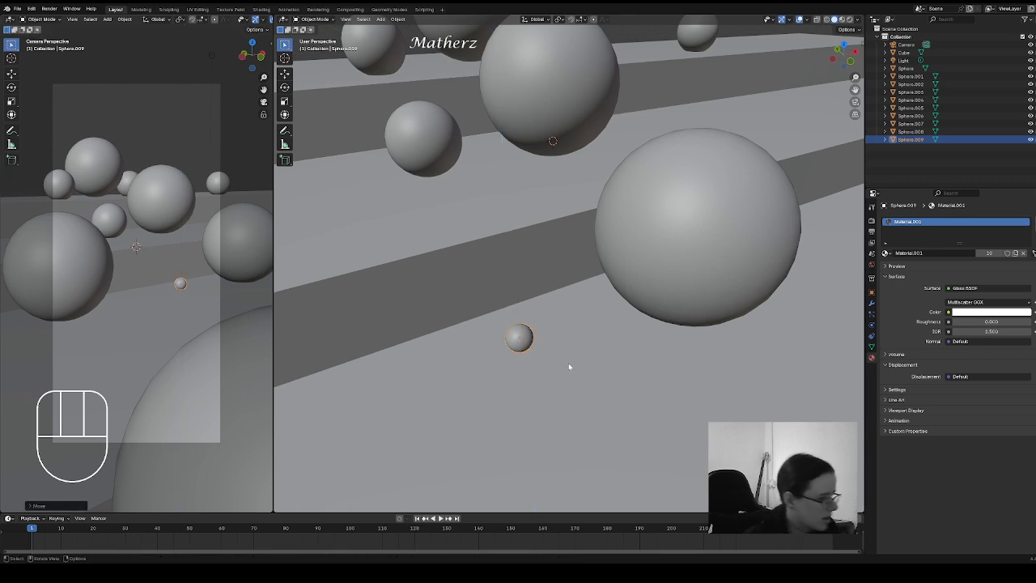
Step: Duplicate the tiny sphere back along X toward the large left sphere, and move the copy forward along Y onto the open step
key(shift+d)
click(353, 436)
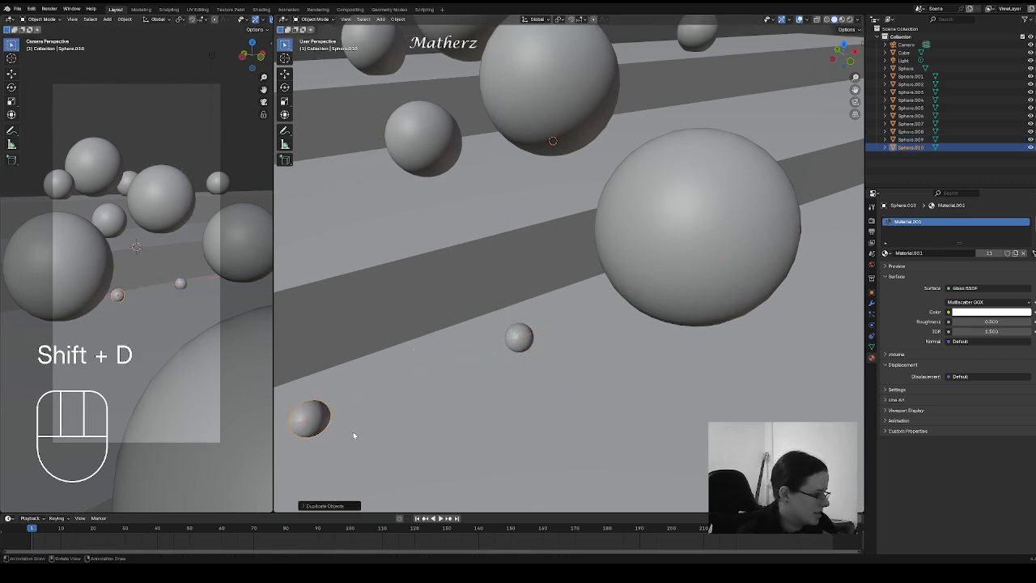
scroll(353, 433, down, 6)
middle_drag(414, 340, 489, 397)
key(g)
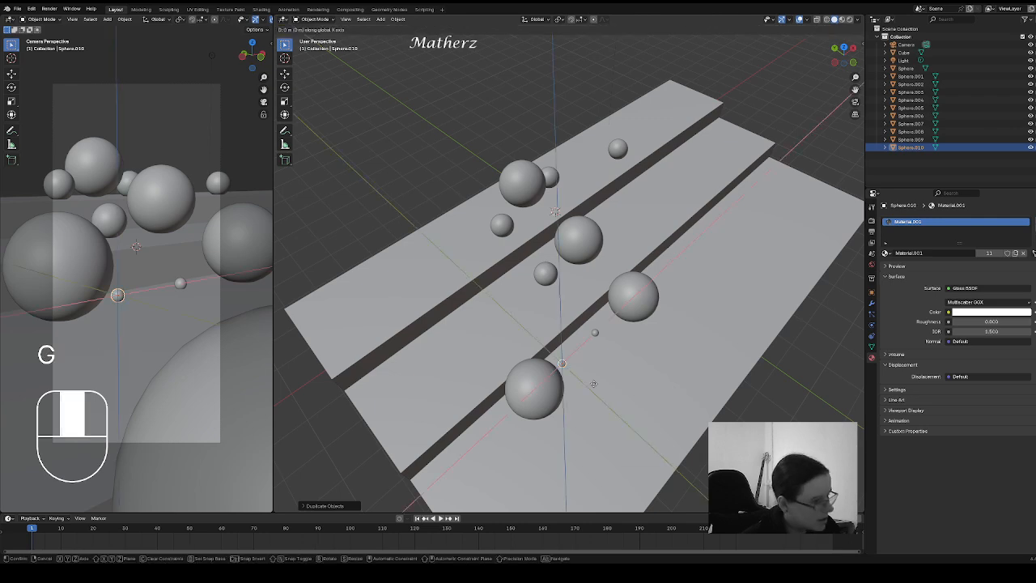
click(632, 405)
Step: Duplicate the tiny front sphere along X to the right, and place another copy beside the large left sphere near the riser
key(shift+d)
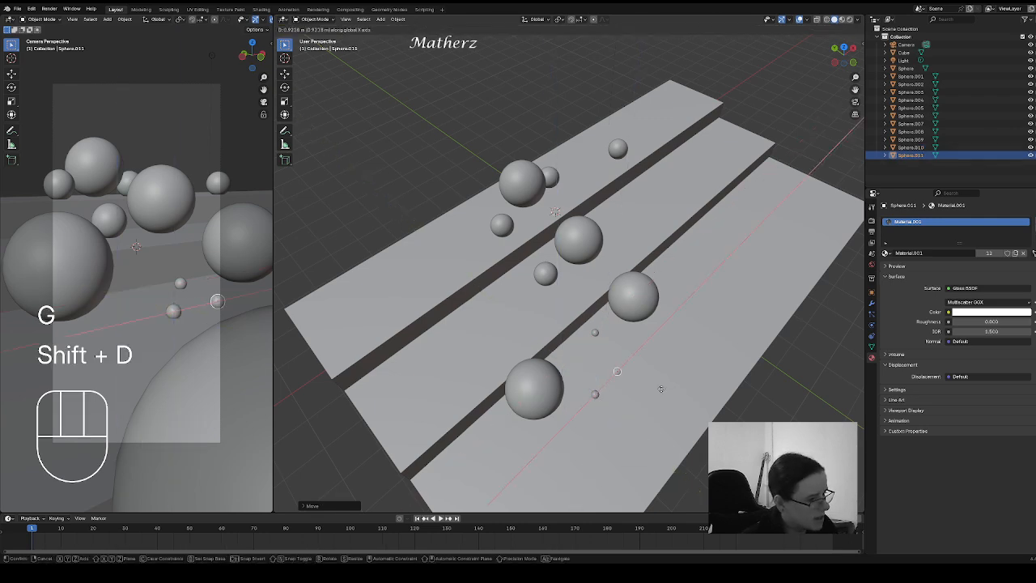
click(673, 366)
key(shift+d)
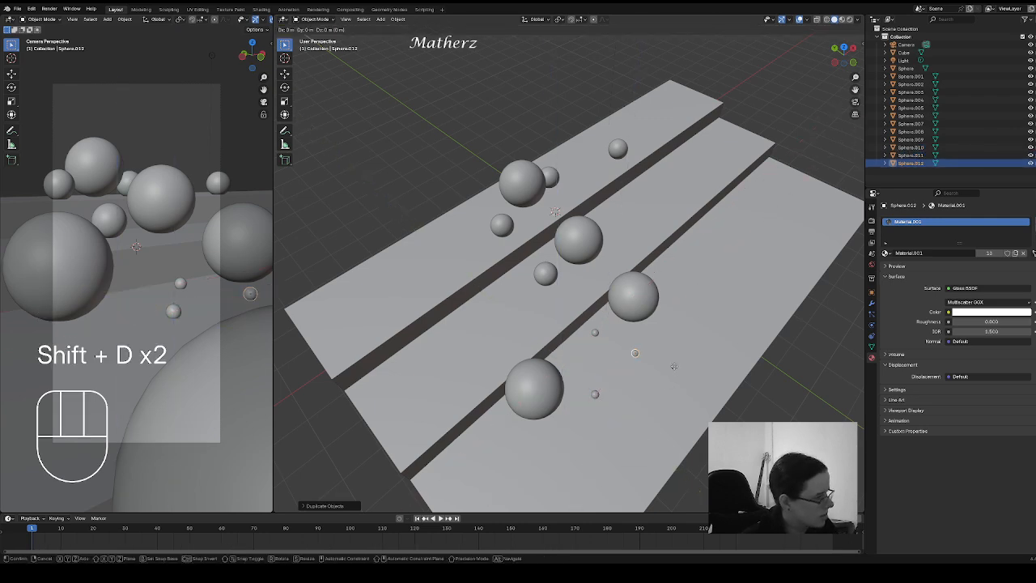
middle_drag(623, 356, 568, 394)
click(618, 359)
key(g)
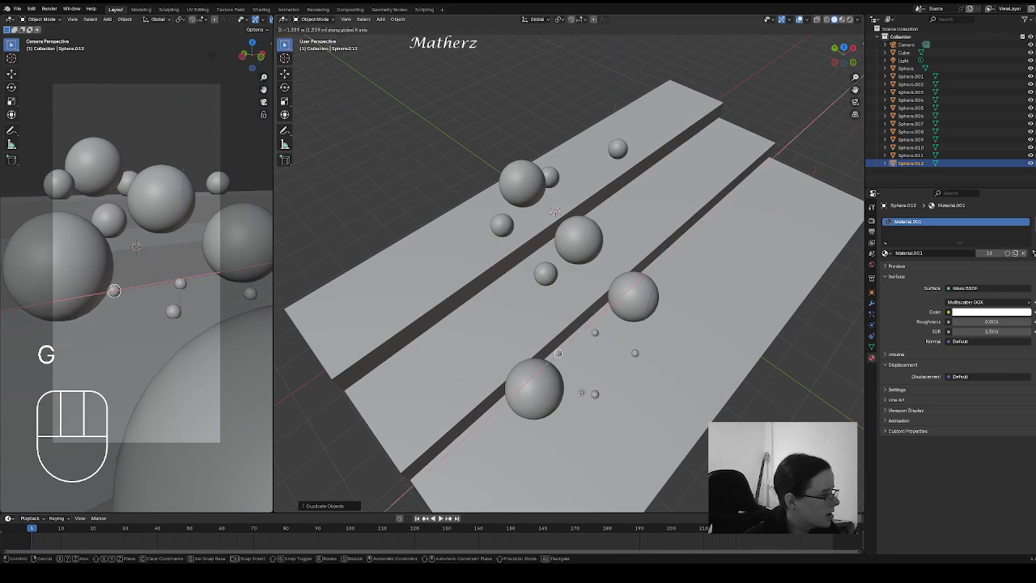
click(581, 393)
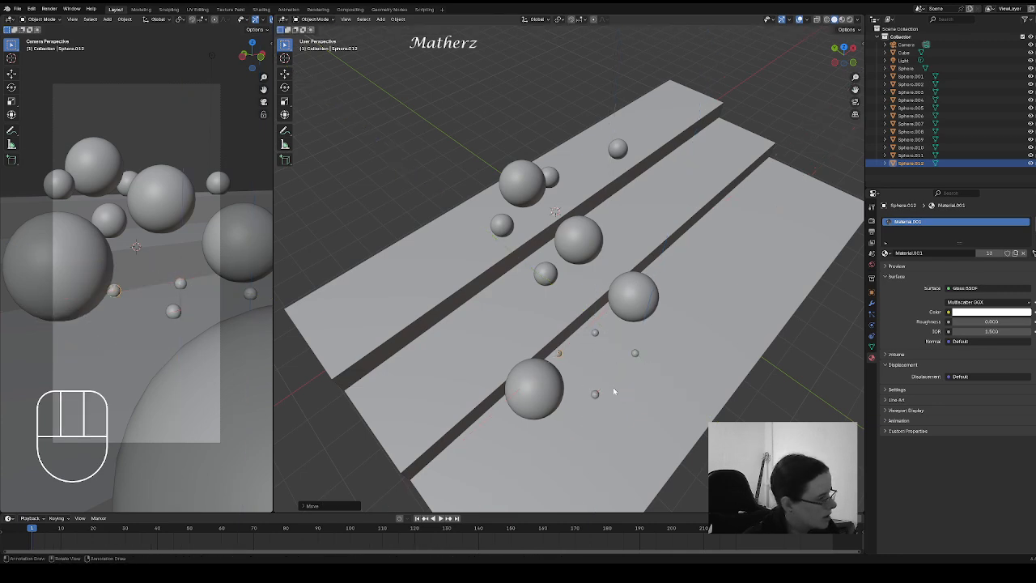
Step: Check the glass spheres in the camera view by comparing rendered shading with material preview
scroll(257, 19, down, 4)
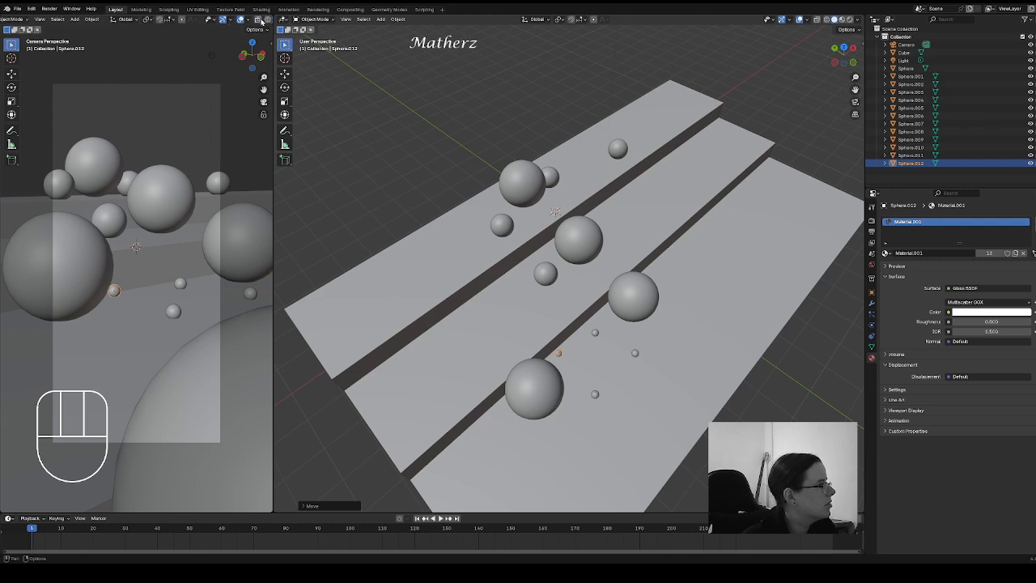
click(257, 19)
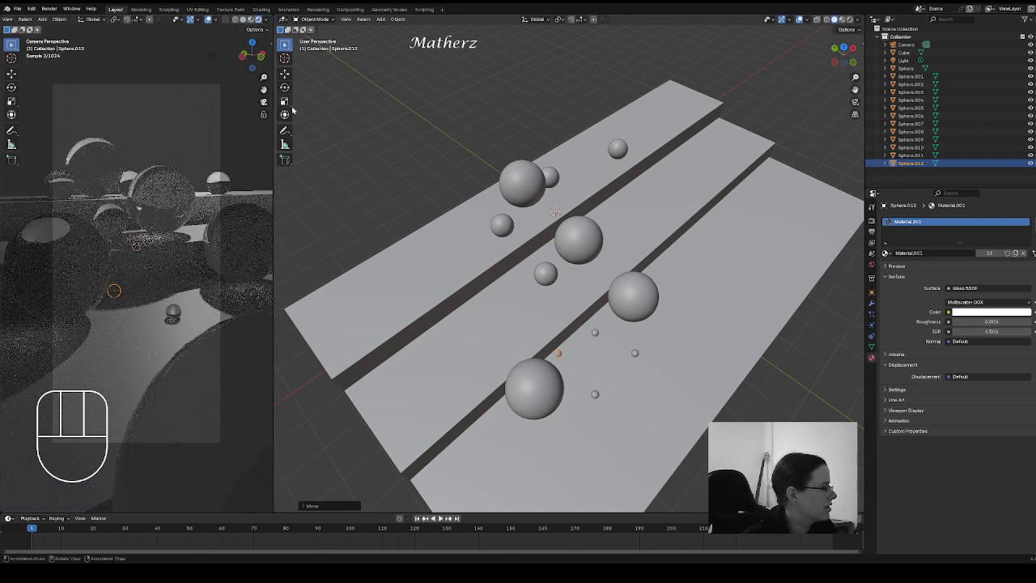
click(341, 242)
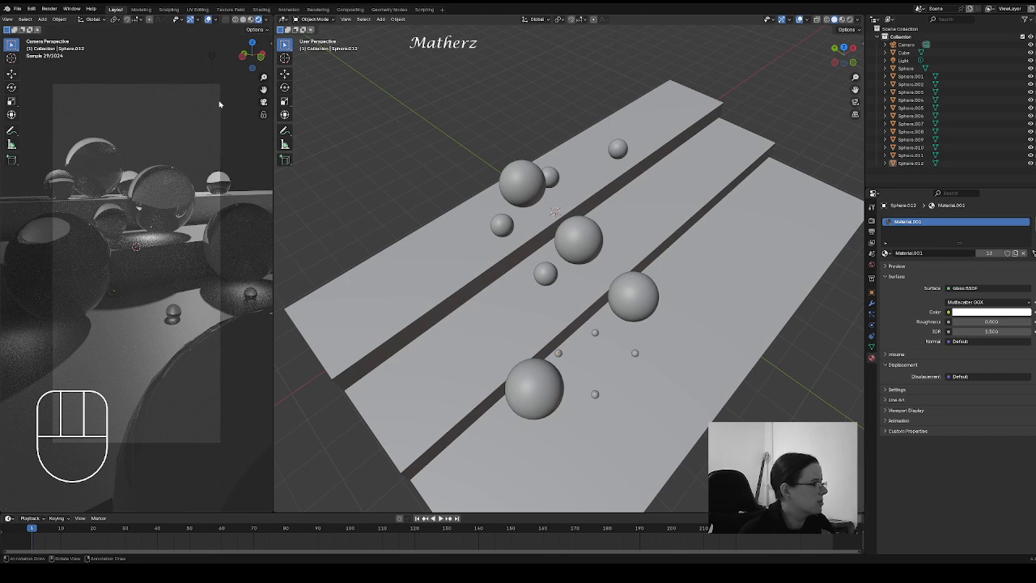
click(250, 18)
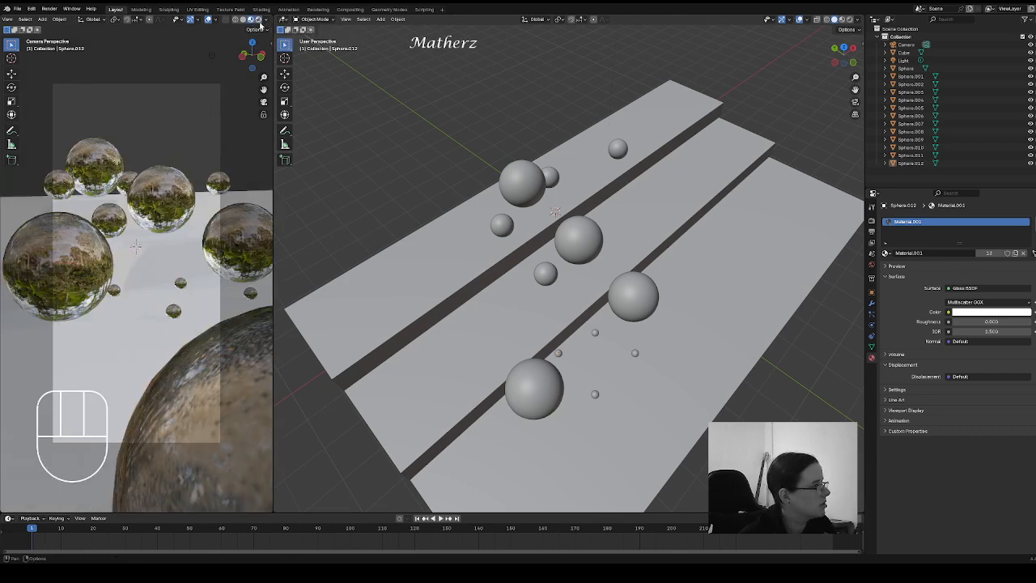
click(258, 18)
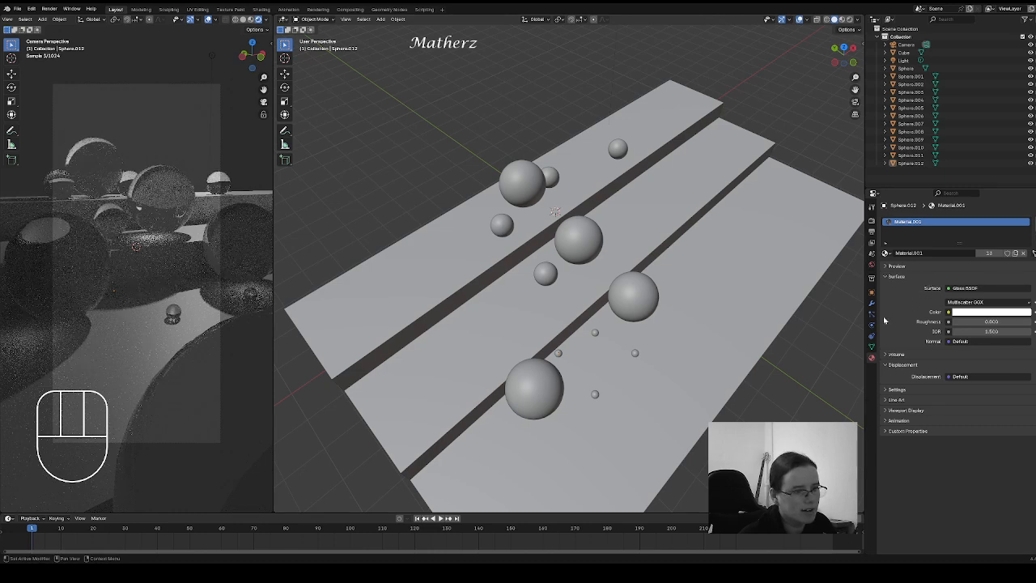
Step: Set the world background color to a fully saturated dark red
click(871, 265)
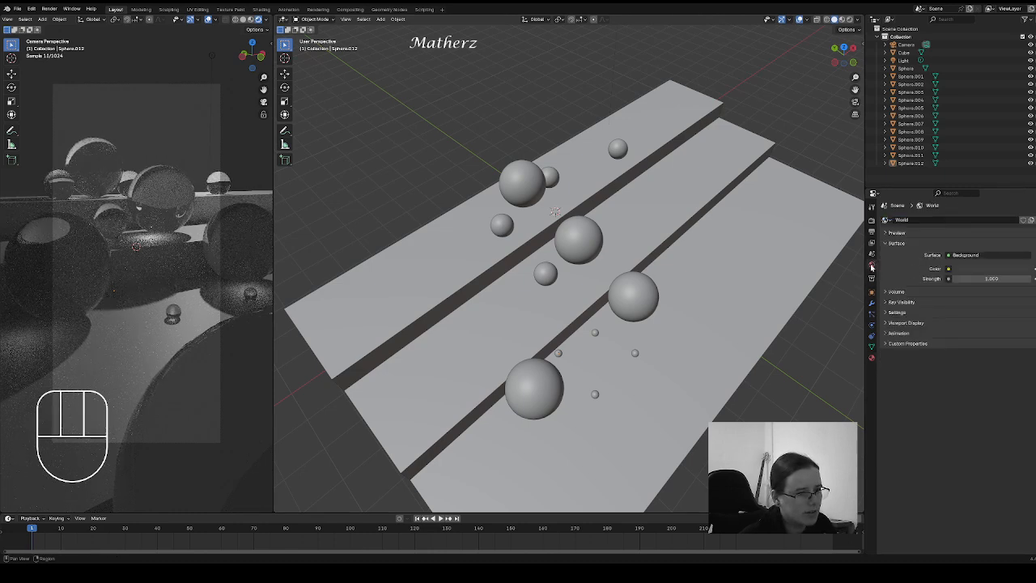
click(971, 270)
drag(1027, 189, 1027, 149)
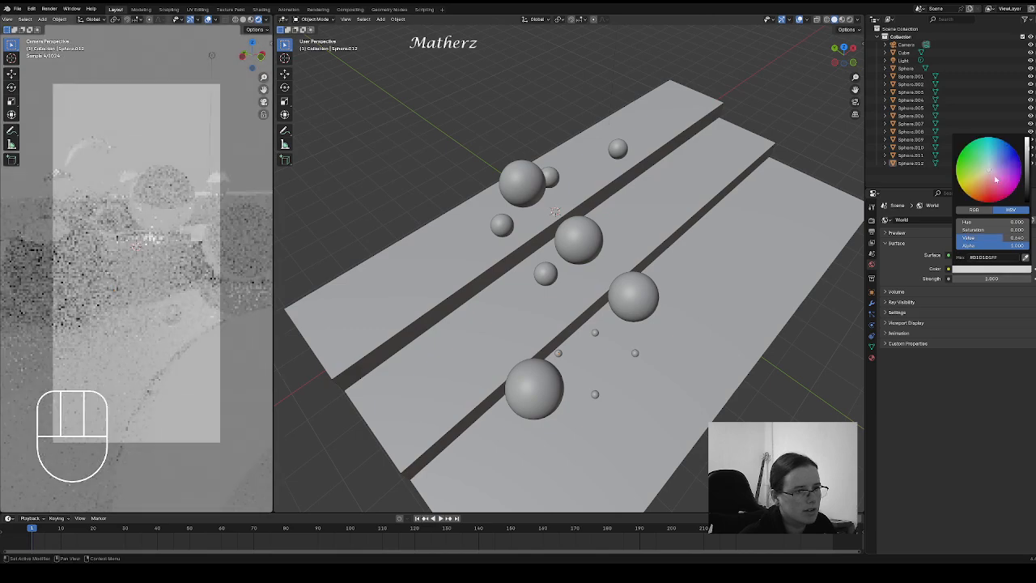
drag(987, 184, 992, 202)
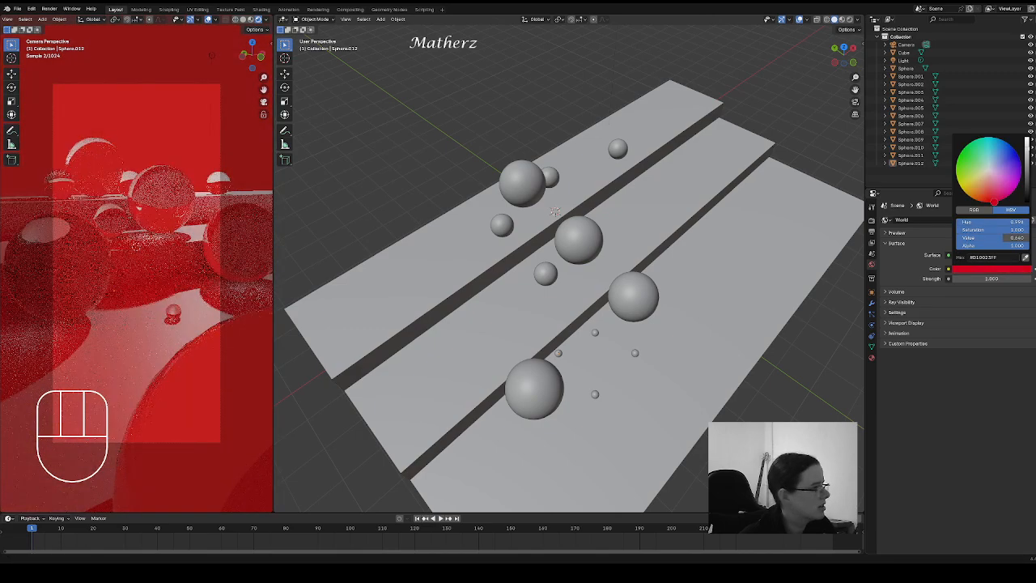
drag(1027, 154, 1027, 177)
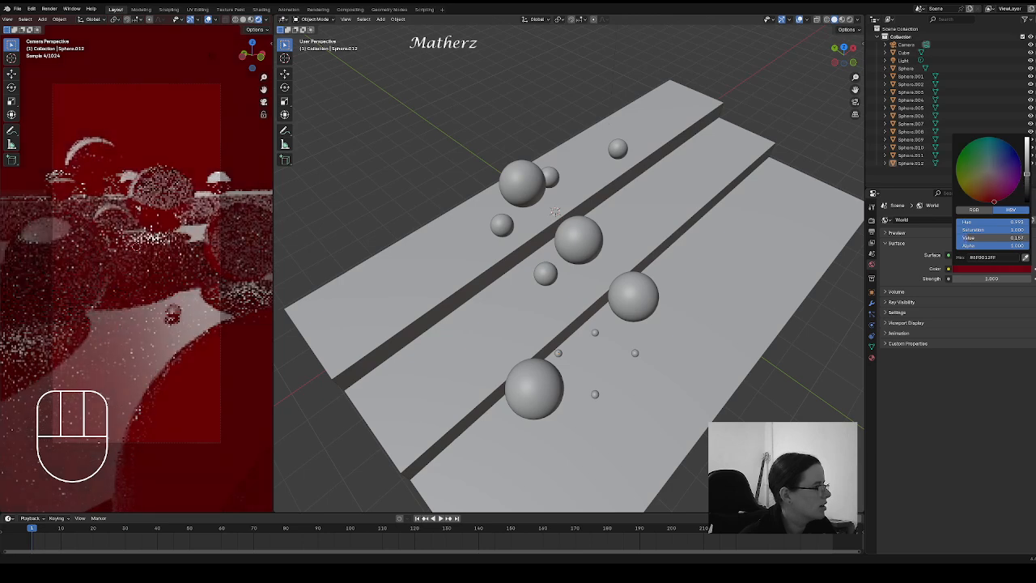
drag(1027, 174, 987, 202)
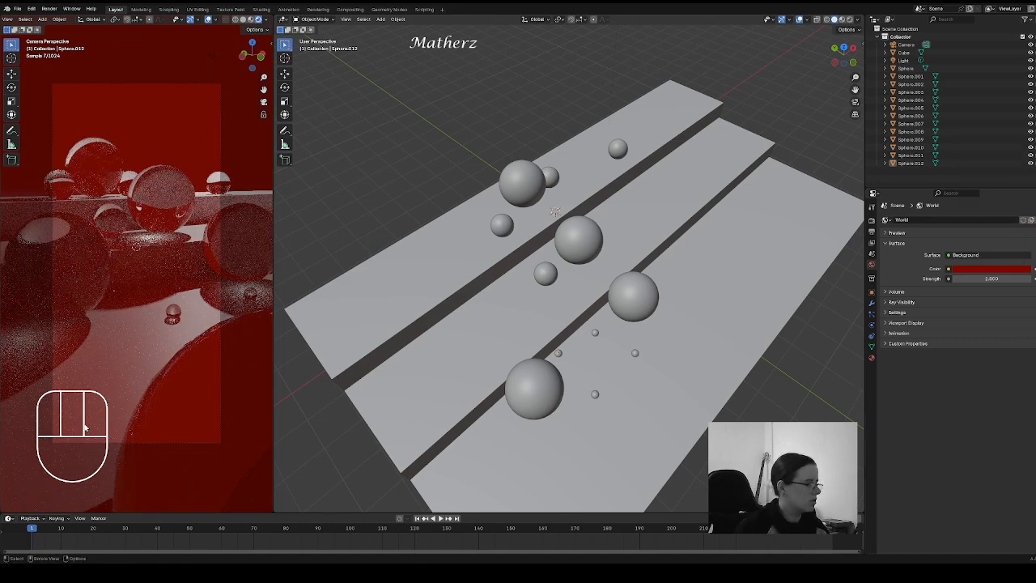
Step: Make the stairs' material reflective with metallic 1.000 and roughness about 0.09
click(134, 351)
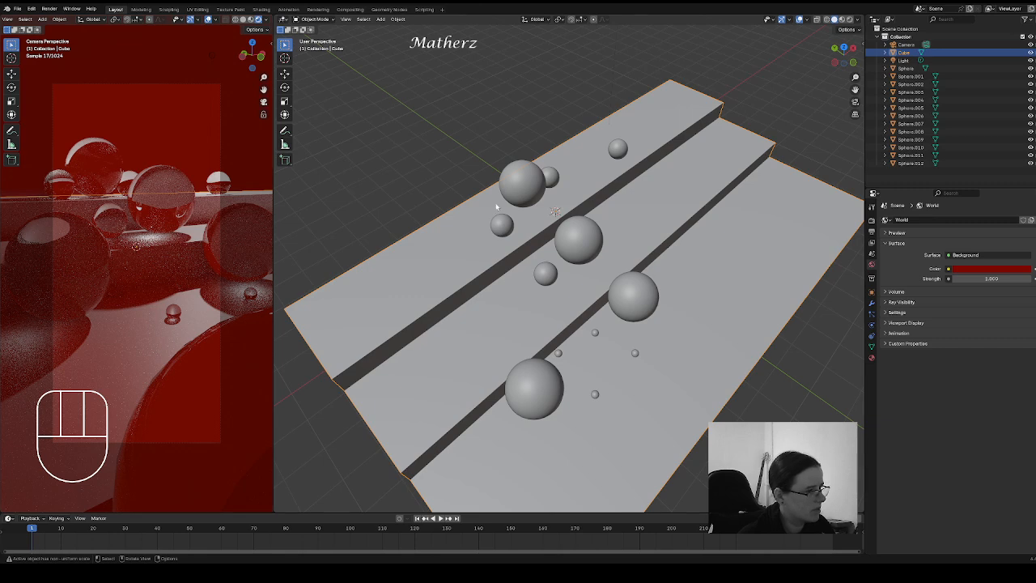
click(870, 356)
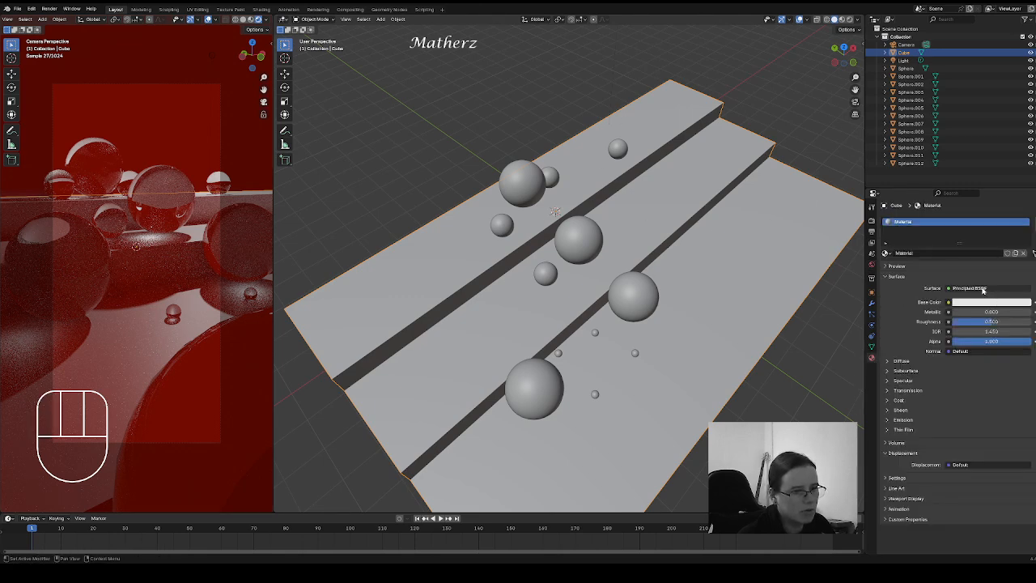
drag(990, 312, 959, 321)
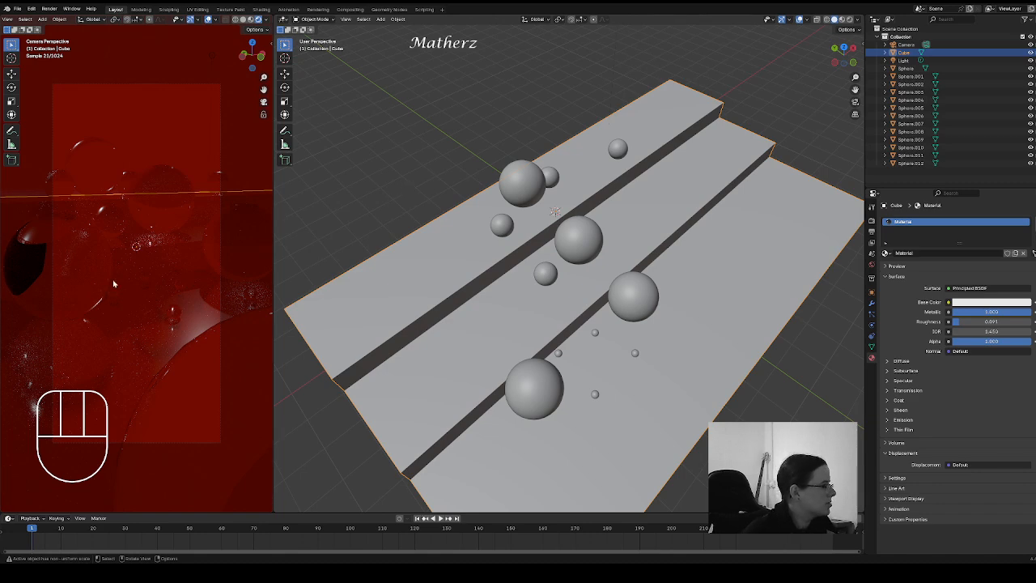
Step: Show the camera view in material preview, and add a mesh plane raised high above the stairs
scroll(586, 241, down, 4)
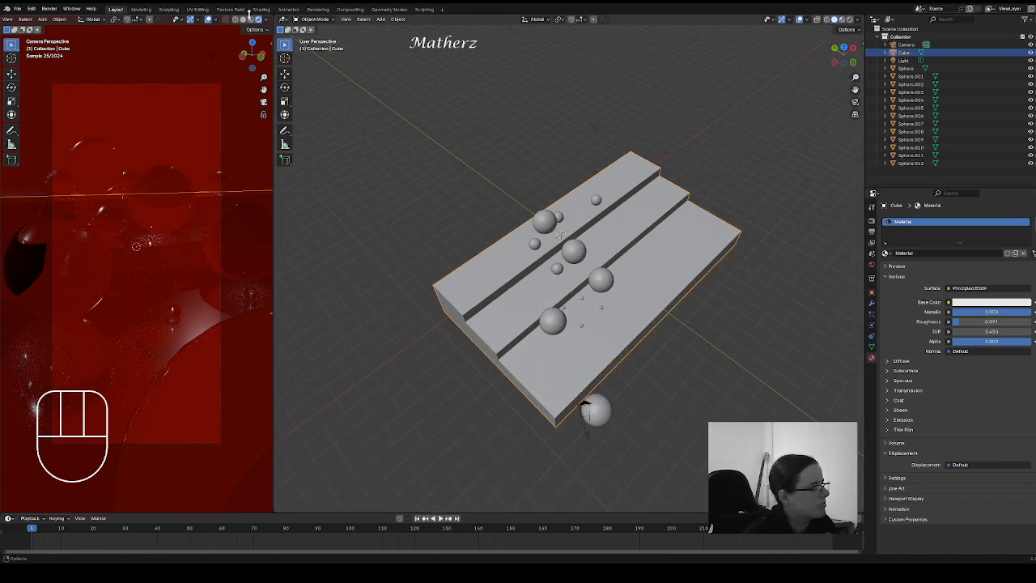
click(250, 20)
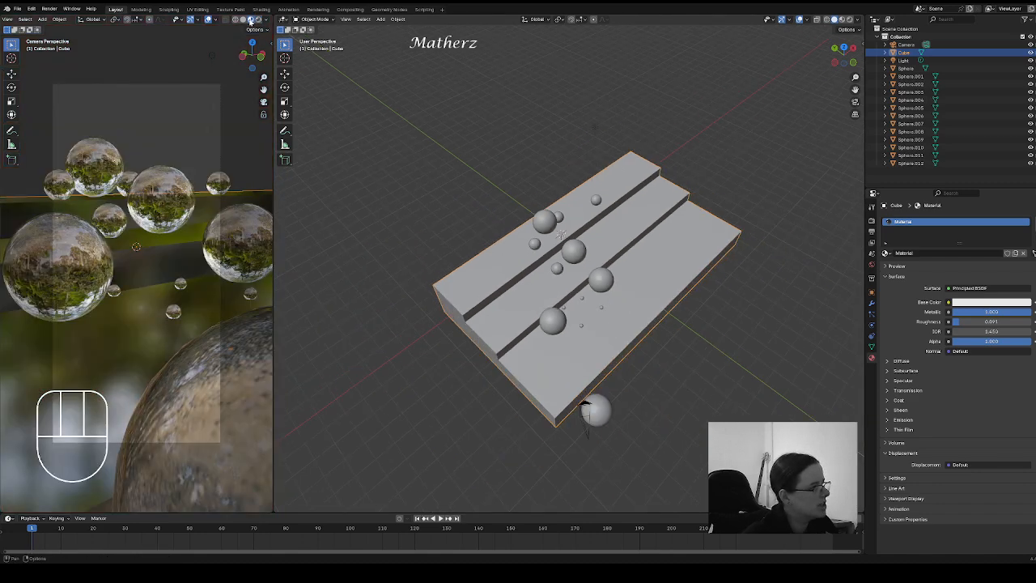
click(380, 19)
mouse_move(420, 28)
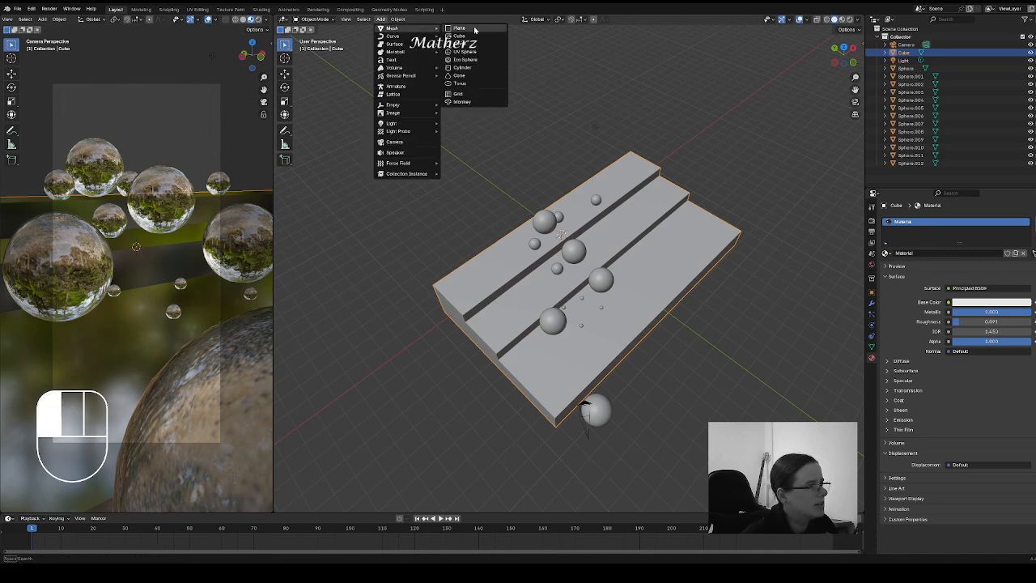
click(475, 29)
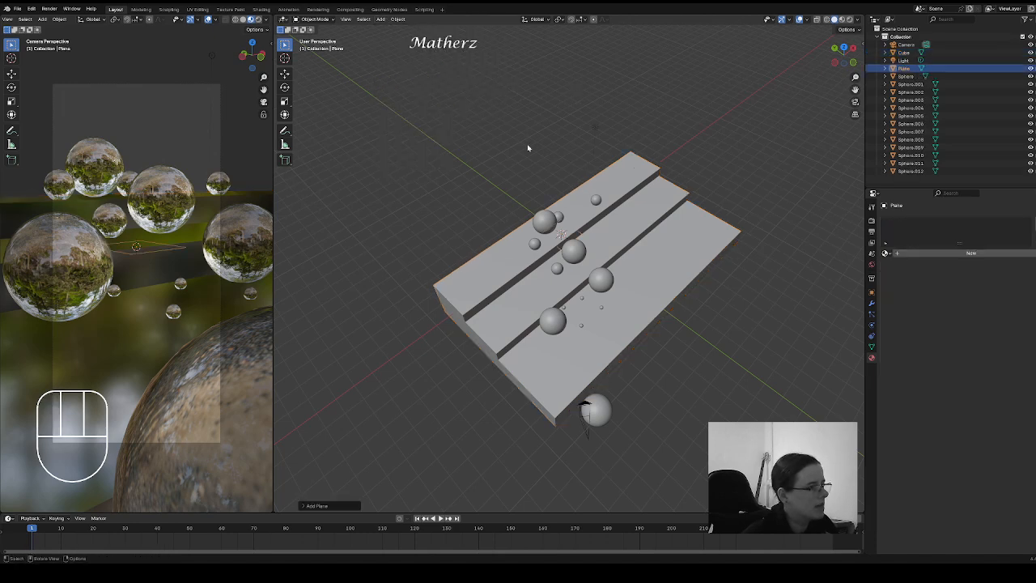
key(g)
click(593, 201)
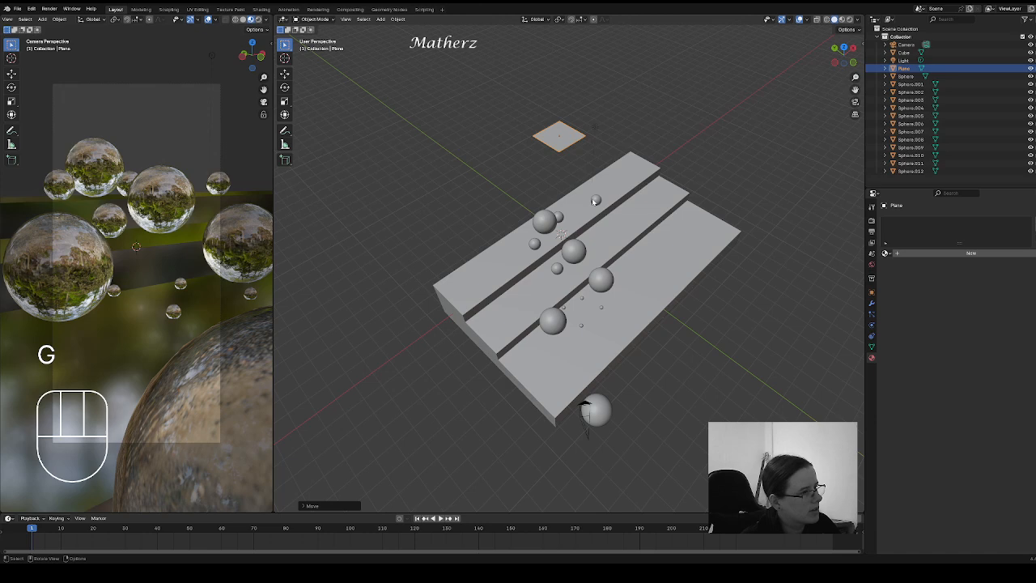
Step: Delete the point light and scale the raised plane up to about 1.5 times its size
click(595, 128)
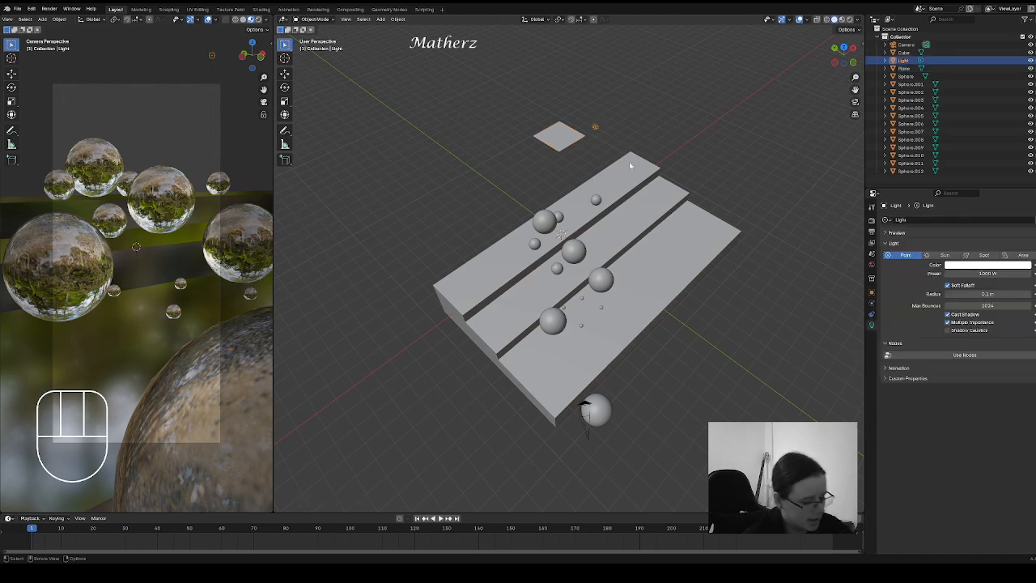
key(Delete)
click(552, 131)
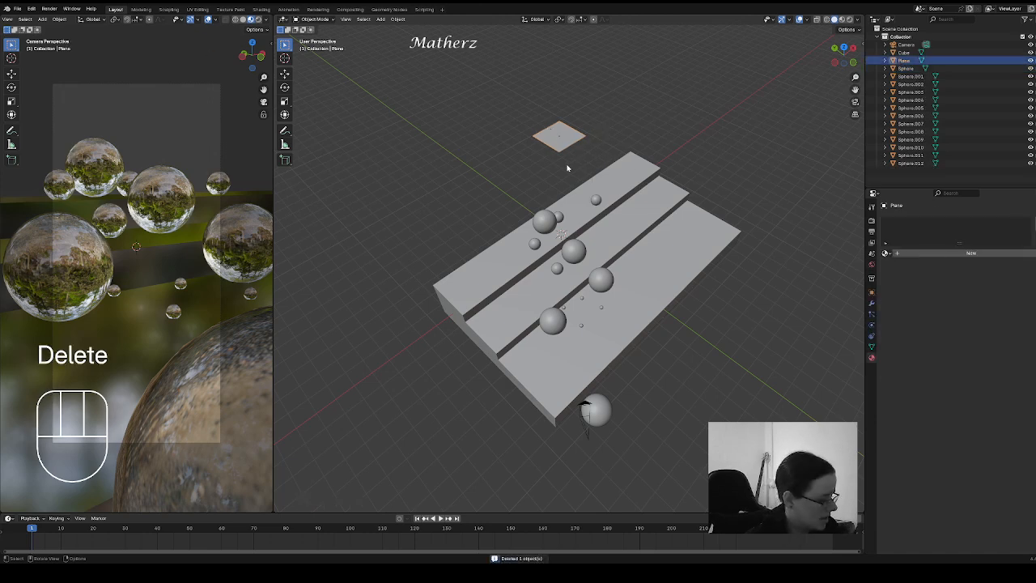
key(s)
click(568, 183)
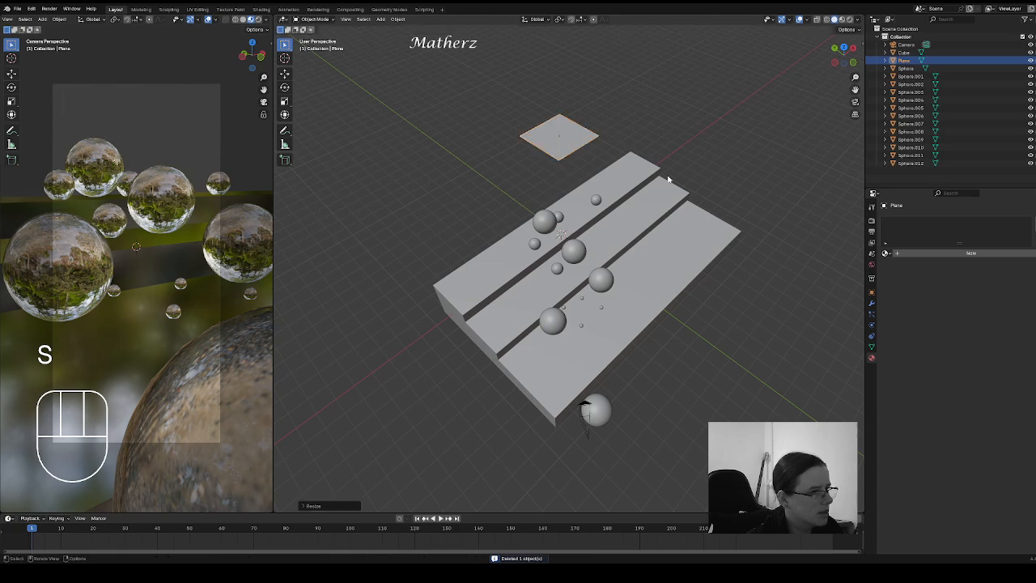
Step: Tilt the plane about the Y axis and move it along X toward the left end of the stairs, facing the spheres
key(r)
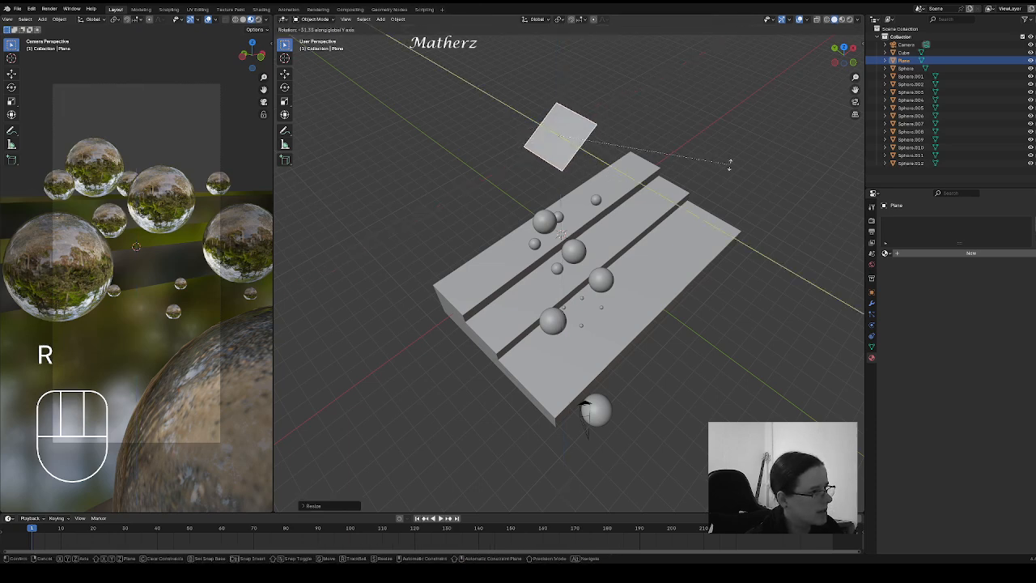
click(644, 139)
key(g)
middle_drag(631, 138, 453, 222)
click(520, 182)
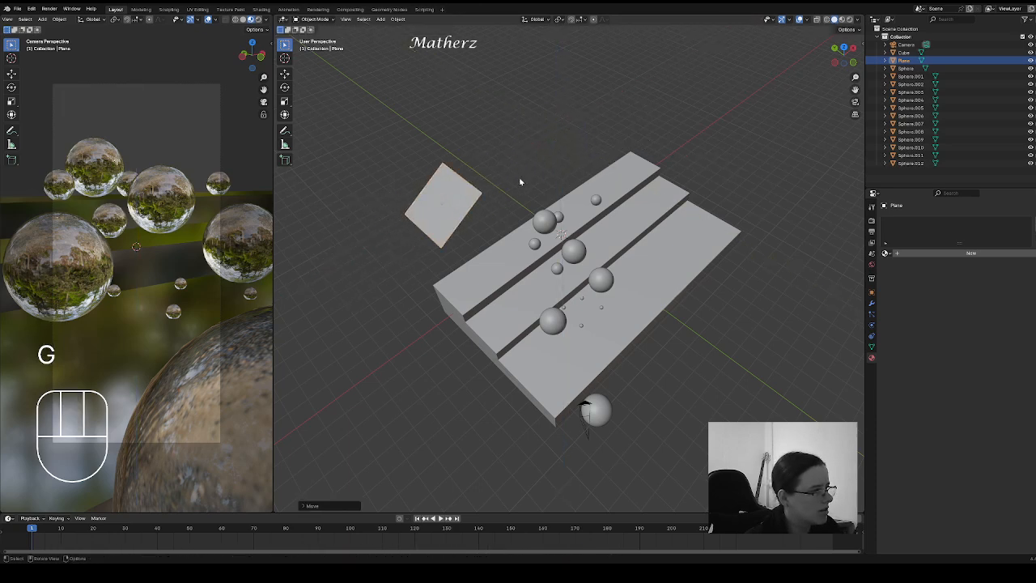
Step: Give the tilted plane a new Emission material in saturated blue, and show the camera view in rendered shading
click(931, 257)
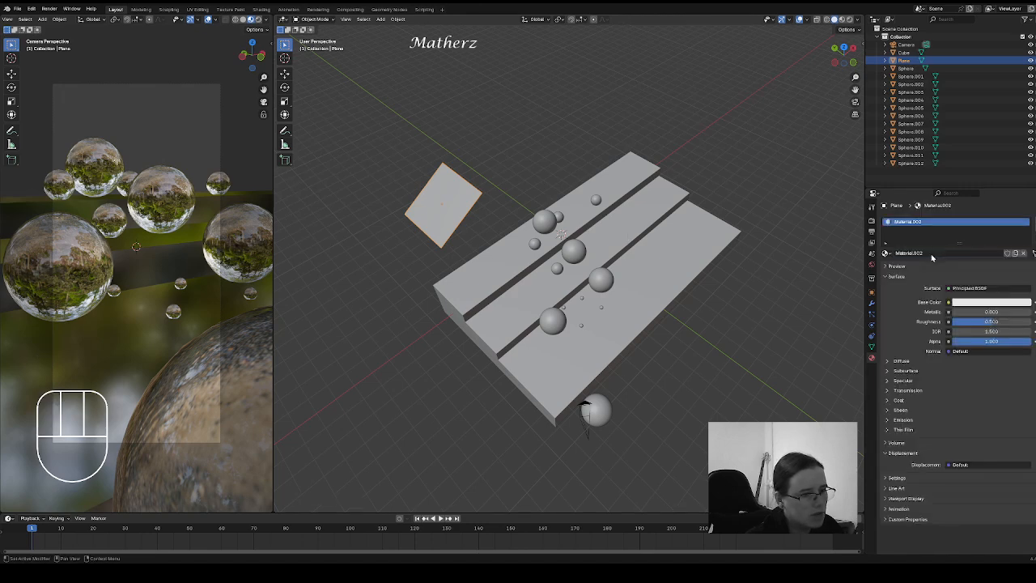
click(974, 289)
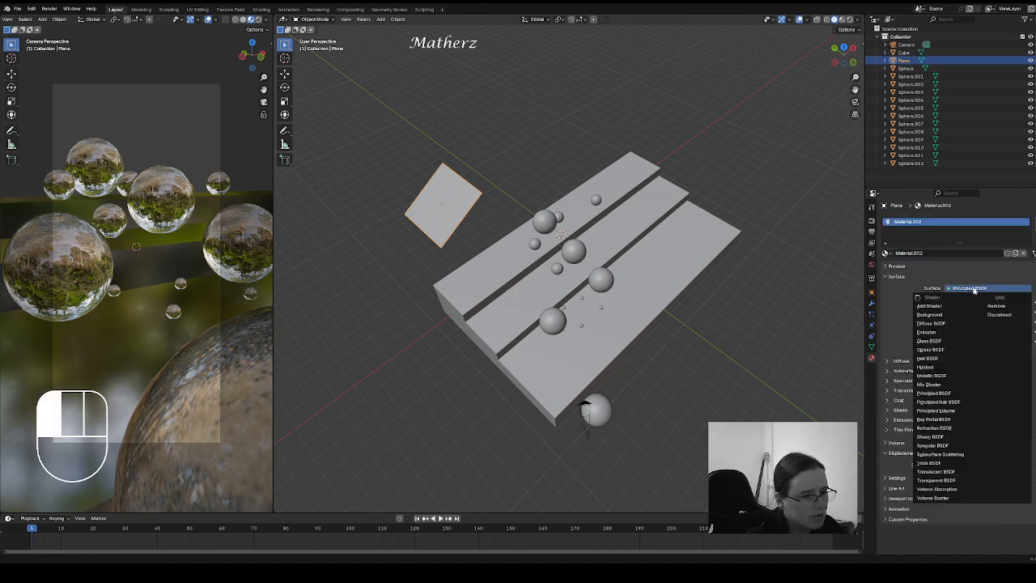
click(927, 333)
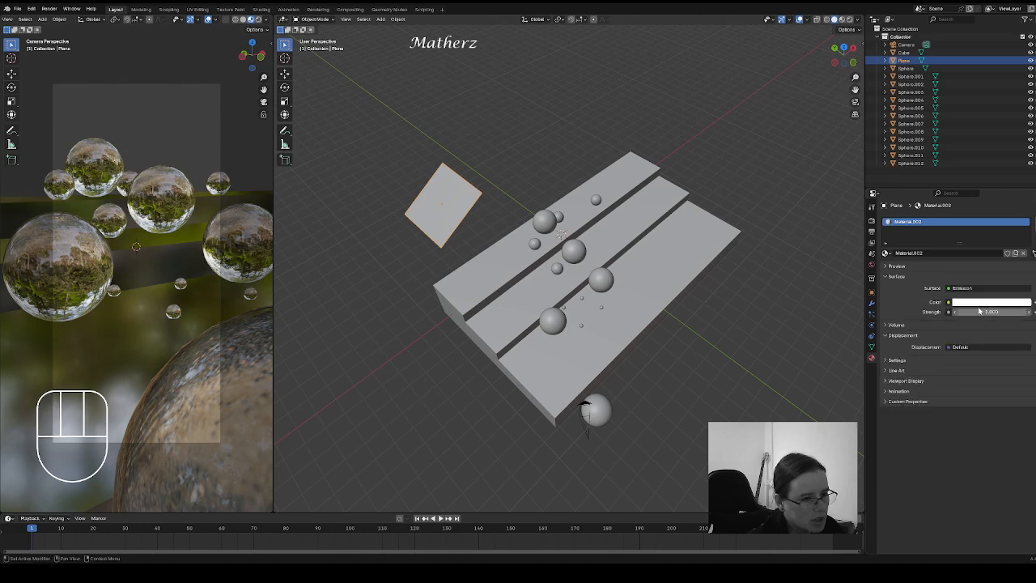
click(980, 304)
drag(1008, 193, 1009, 176)
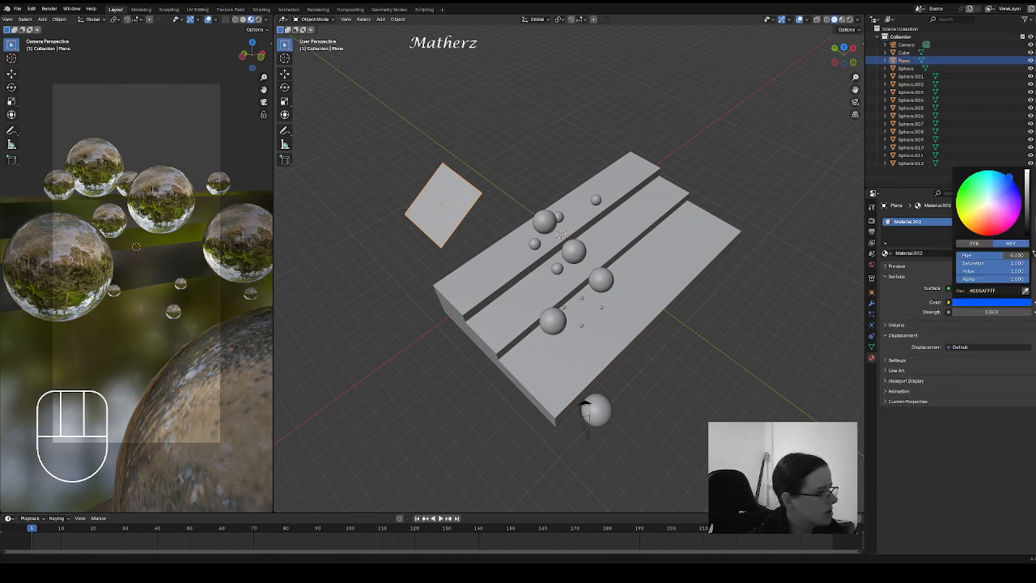
click(258, 20)
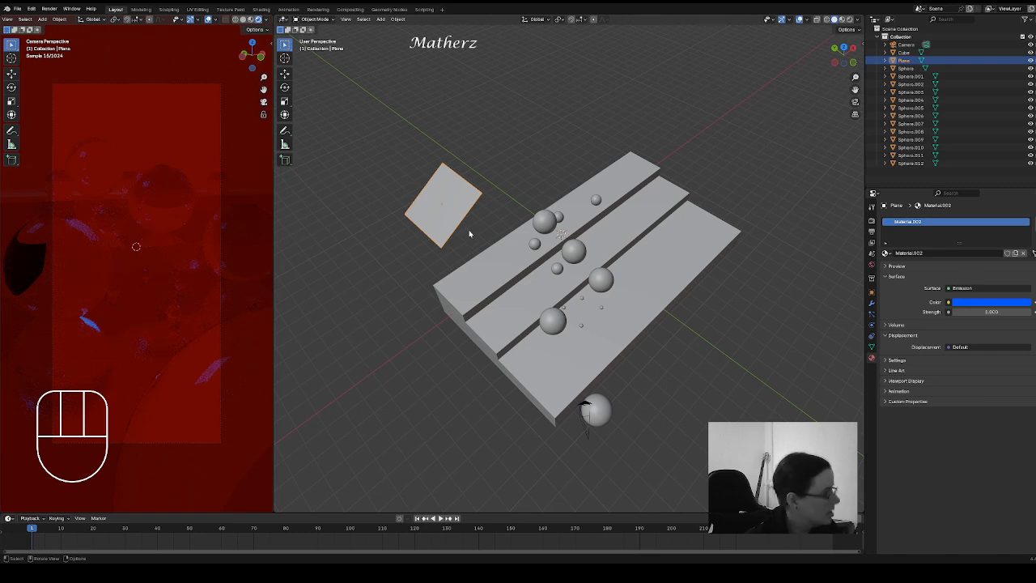
Step: Scale the blue emissive plane up to more than twice its size and set its emission strength to about 4.8
key(s)
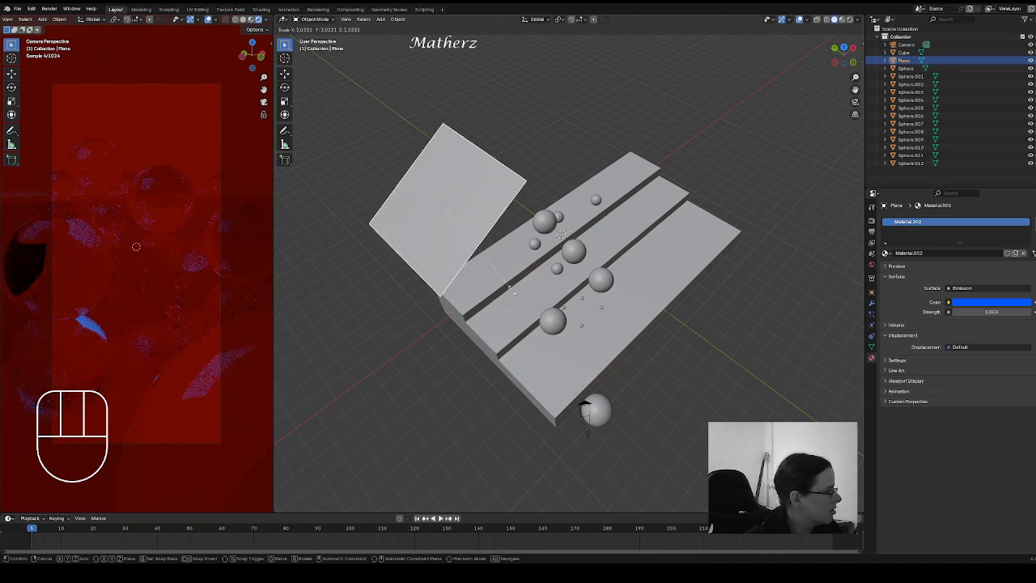
click(525, 305)
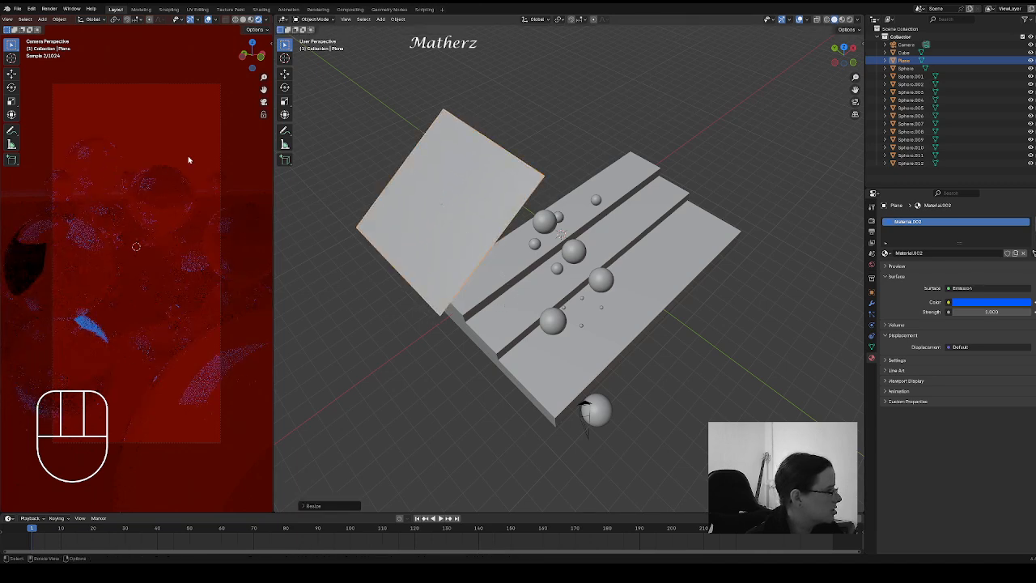
click(979, 312)
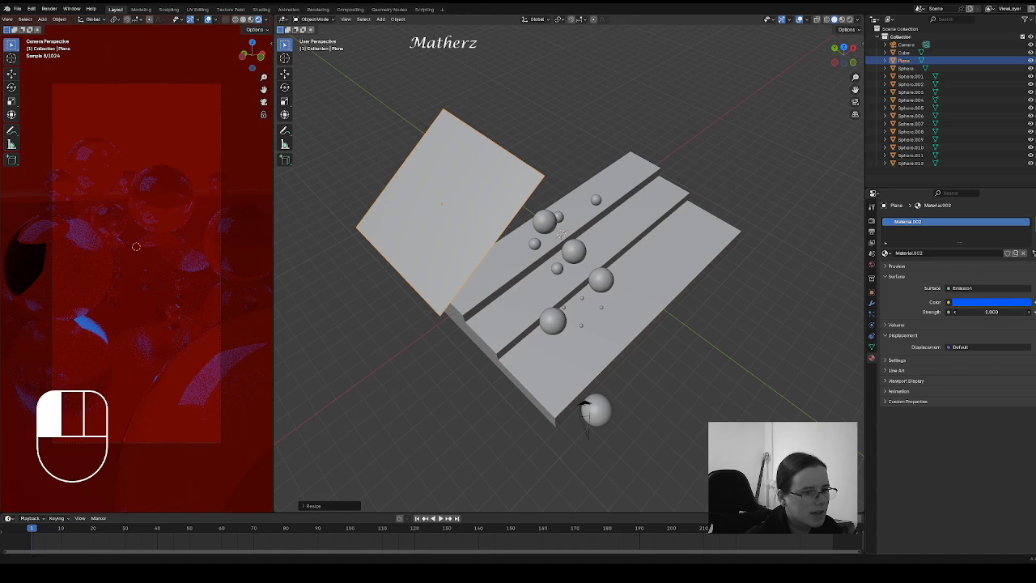
drag(979, 311, 1020, 312)
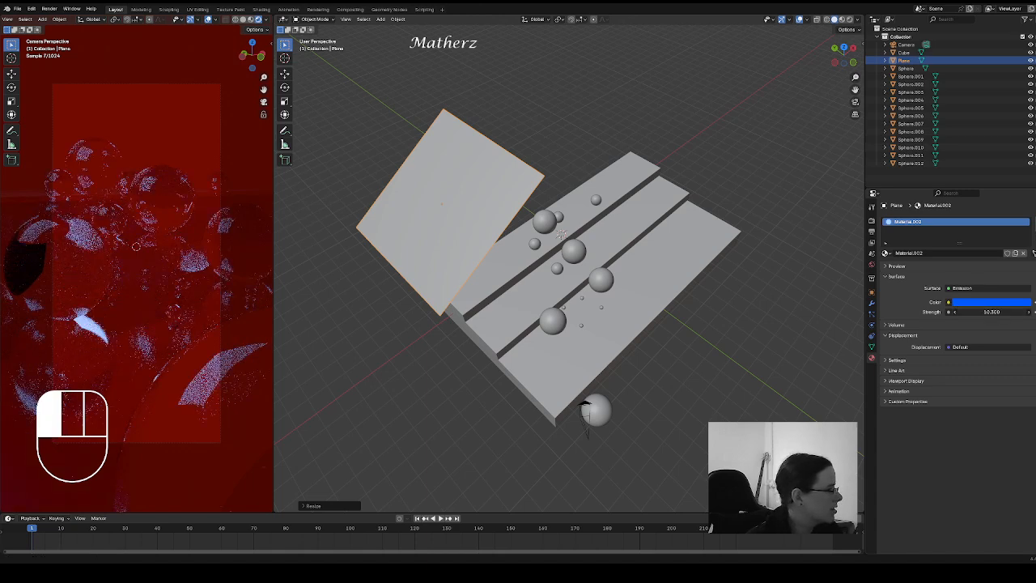
drag(987, 312, 883, 311)
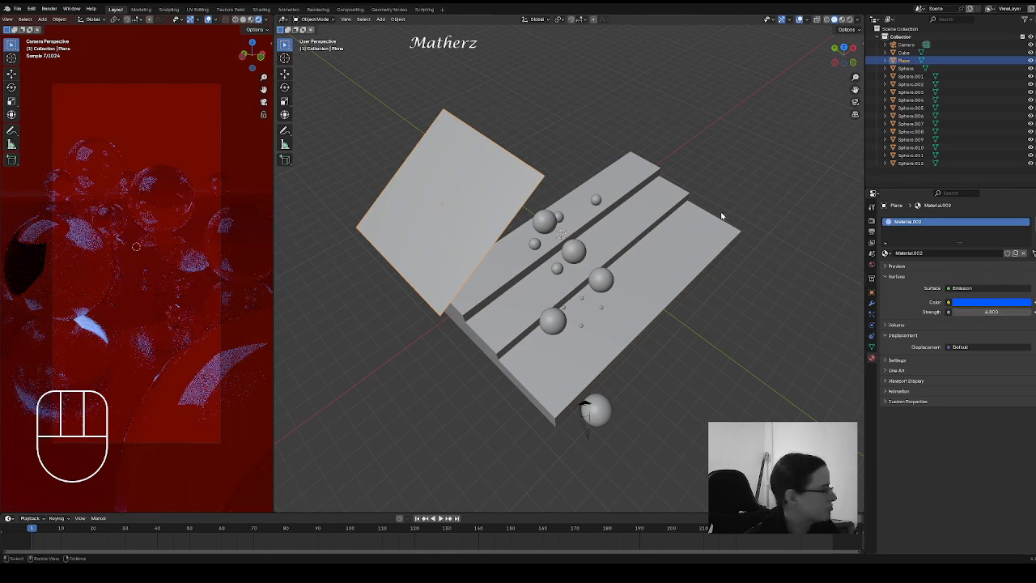
Step: Add a second mesh plane, scale it up and stretch it lengthwise along the stairs
scroll(562, 222, down, 4)
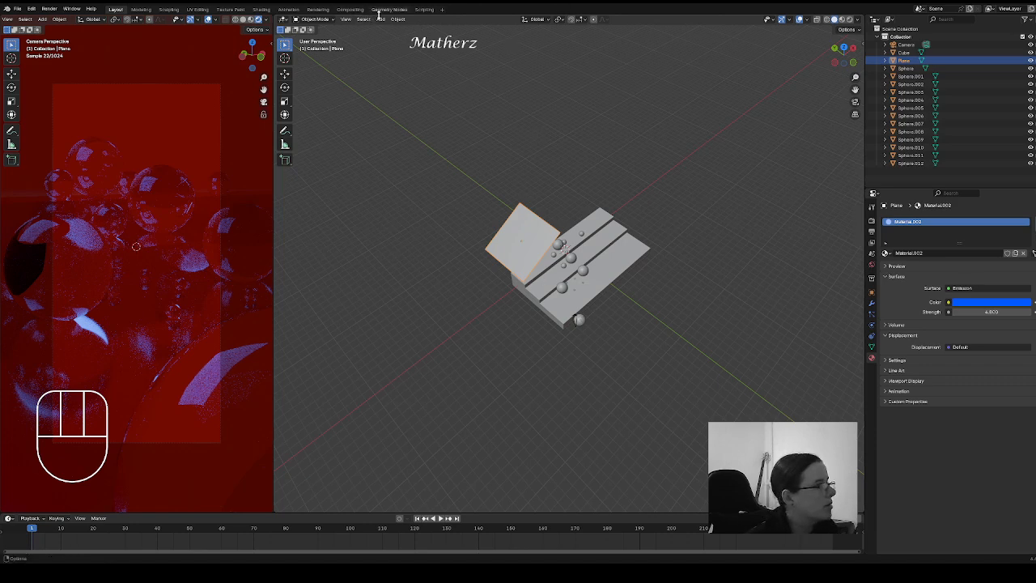
drag(380, 19, 470, 29)
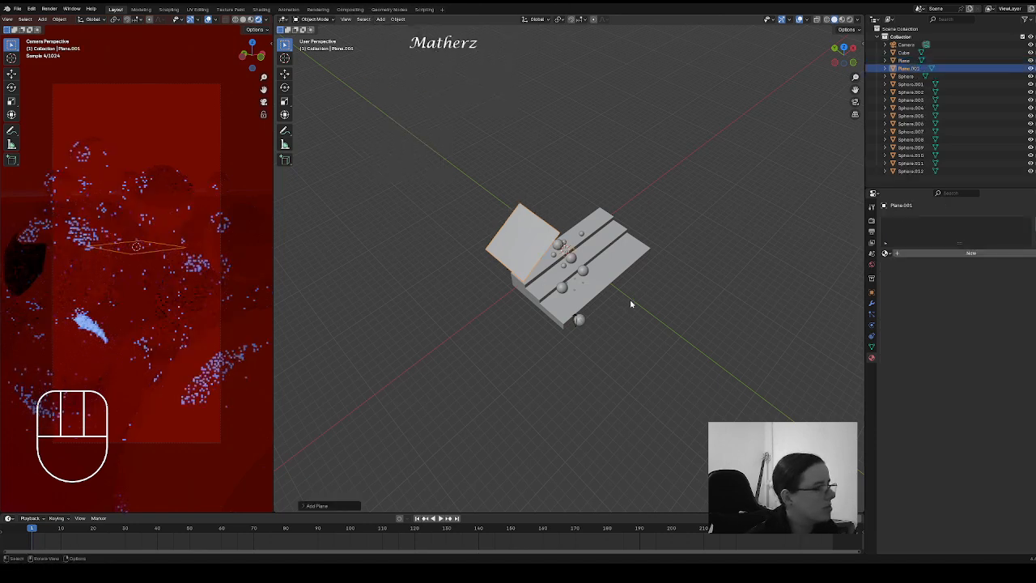
key(s)
click(716, 312)
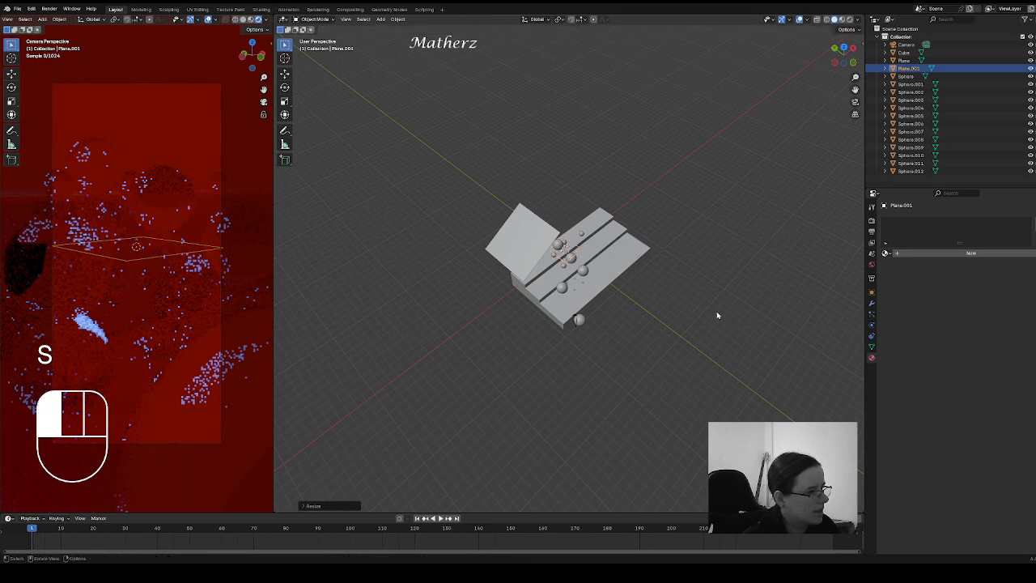
key(s)
middle_drag(696, 243, 802, 169)
click(801, 169)
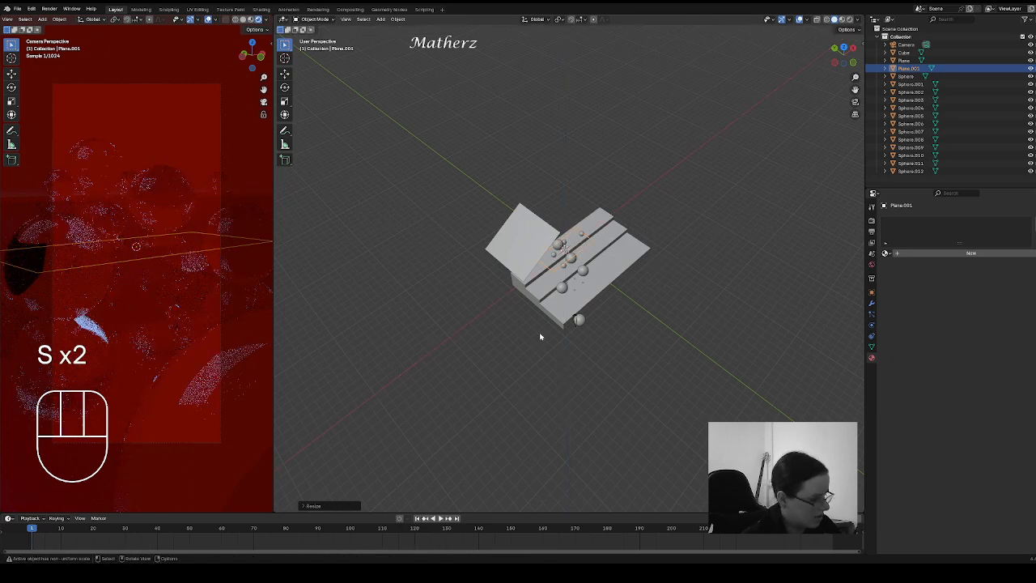
Step: Raise the second plane along Z so it sits well above the stairs
key(g)
middle_drag(542, 337, 557, 279)
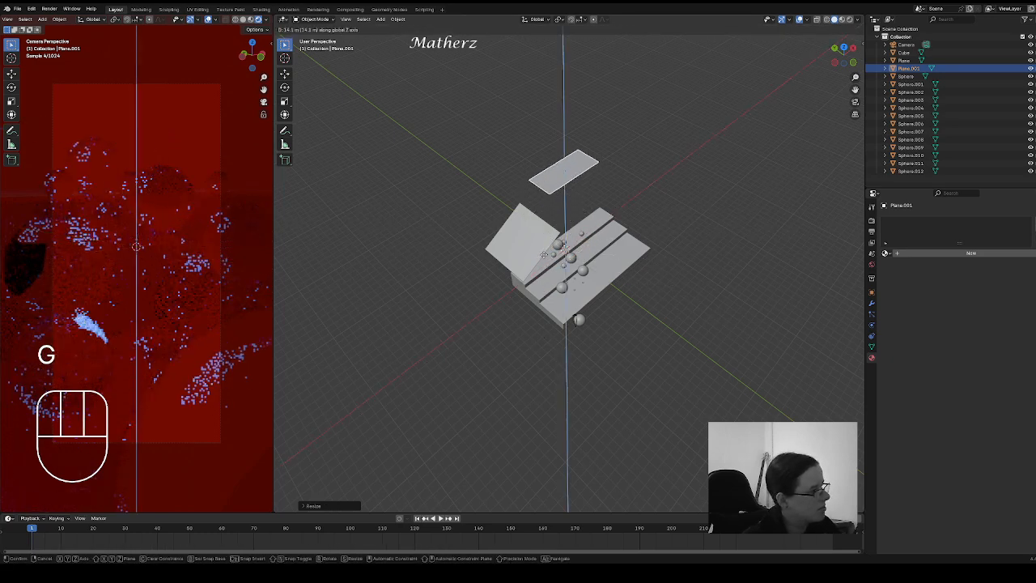
click(564, 276)
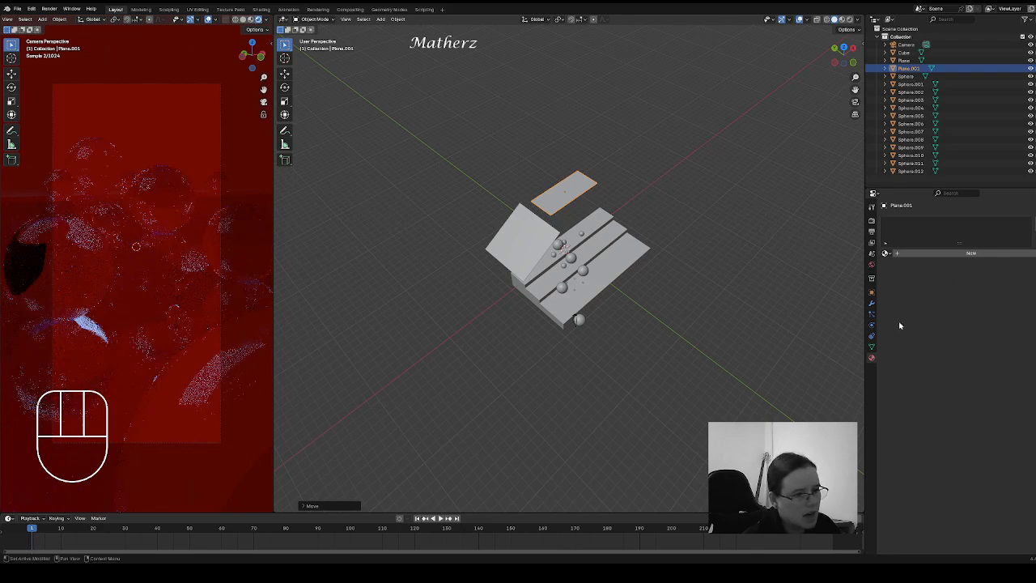
Step: Give the raised second plane a new white Emission material with a strength of about 60
click(971, 253)
click(975, 288)
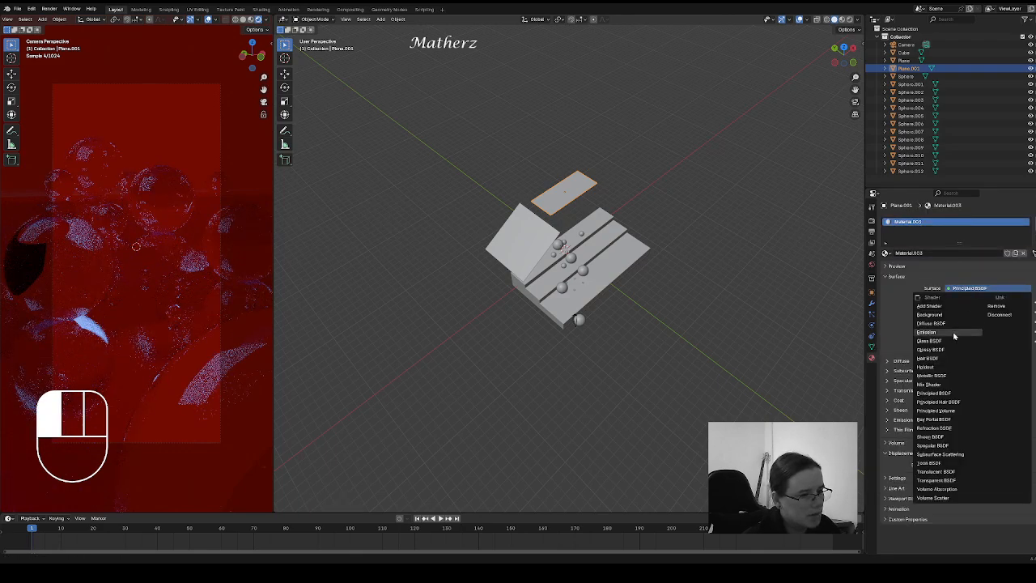
click(925, 332)
drag(971, 312, 1030, 312)
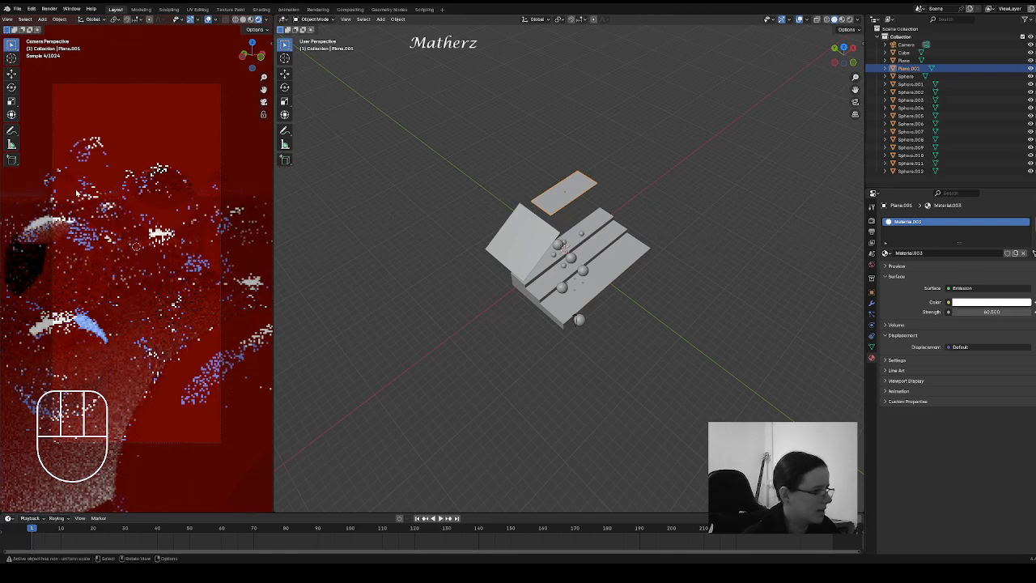
Step: Enlarge the white emissive plane and move it higher and about 12 m along Y, behind the stairs
key(s)
click(637, 205)
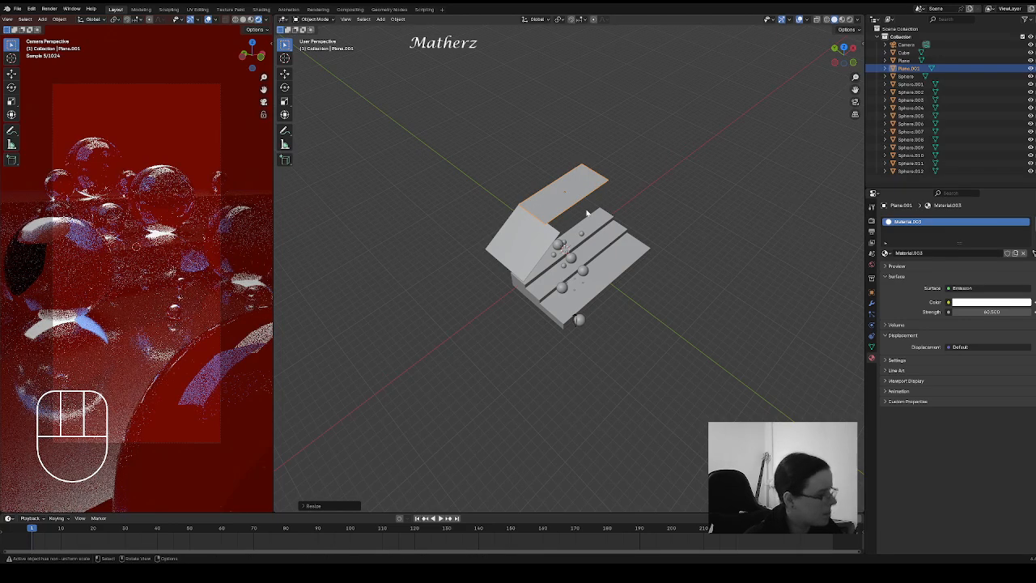
key(g)
middle_drag(592, 208, 570, 163)
click(615, 194)
key(g)
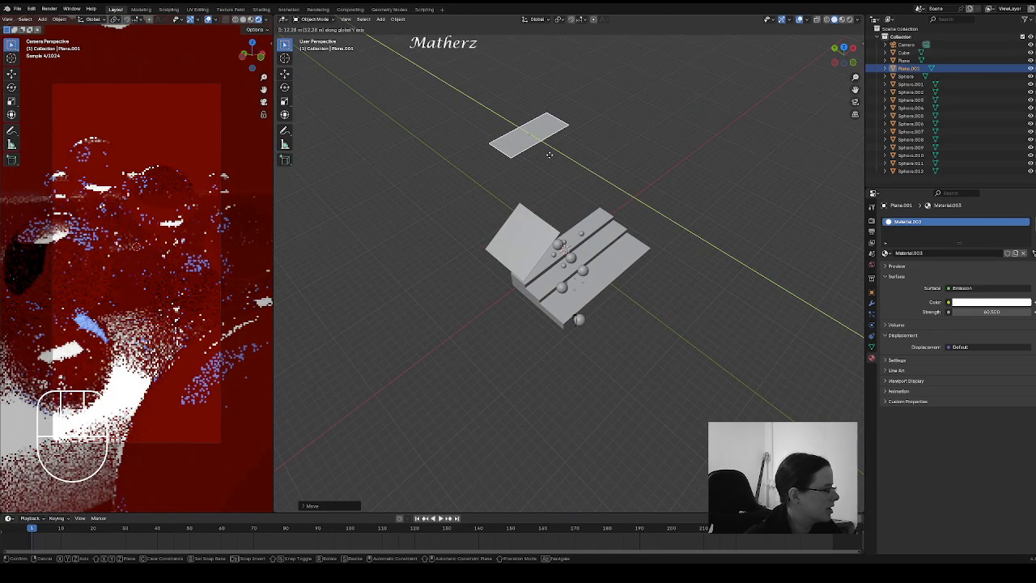
click(550, 153)
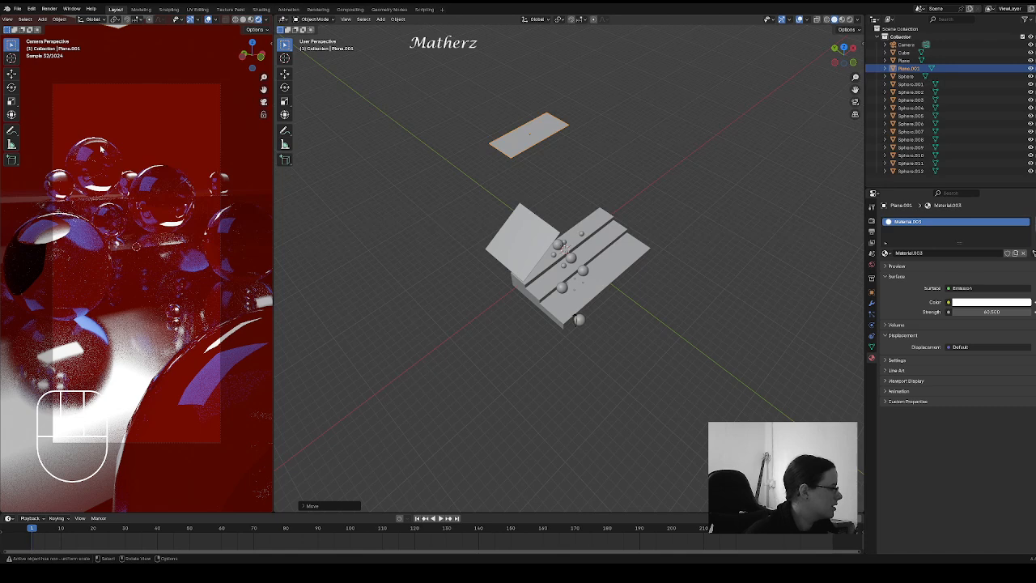
Step: Select the large glass sphere in the camera view and try adjusting its material's IOR
click(90, 285)
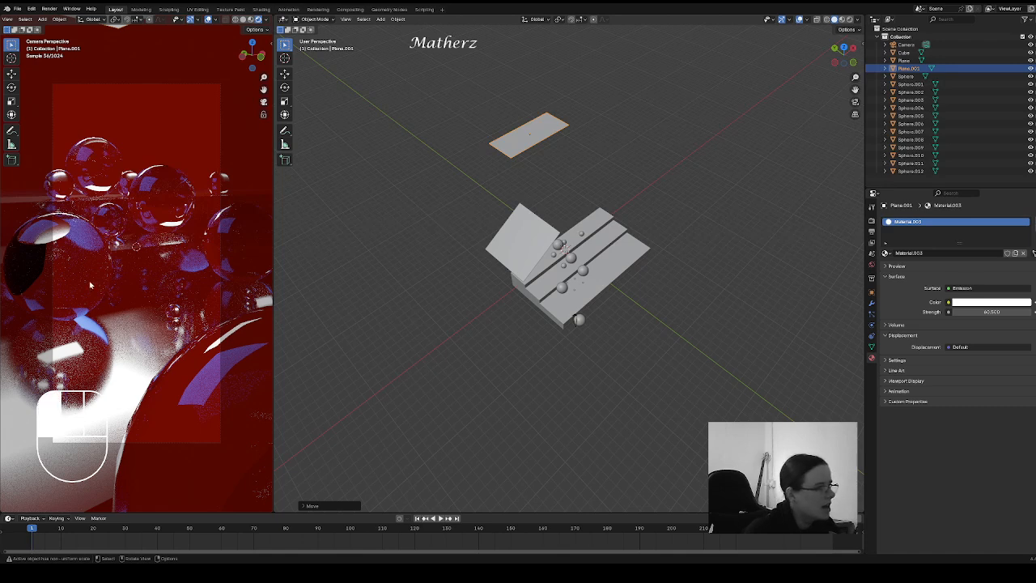
click(91, 285)
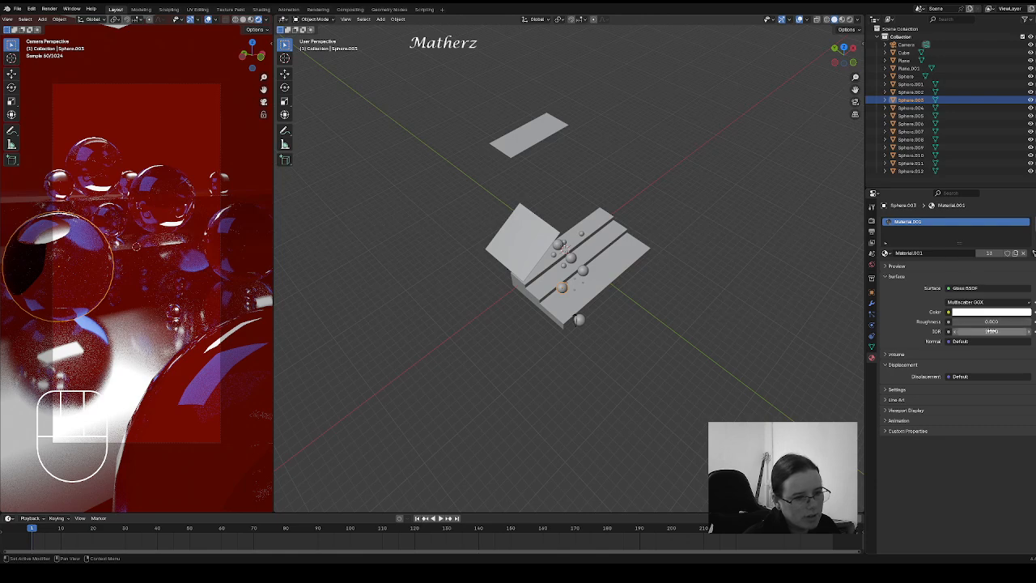
click(989, 331)
mouse_move(988, 331)
mouse_down()
mouse_move(1021, 331)
mouse_move(958, 331)
mouse_move(989, 331)
mouse_up()
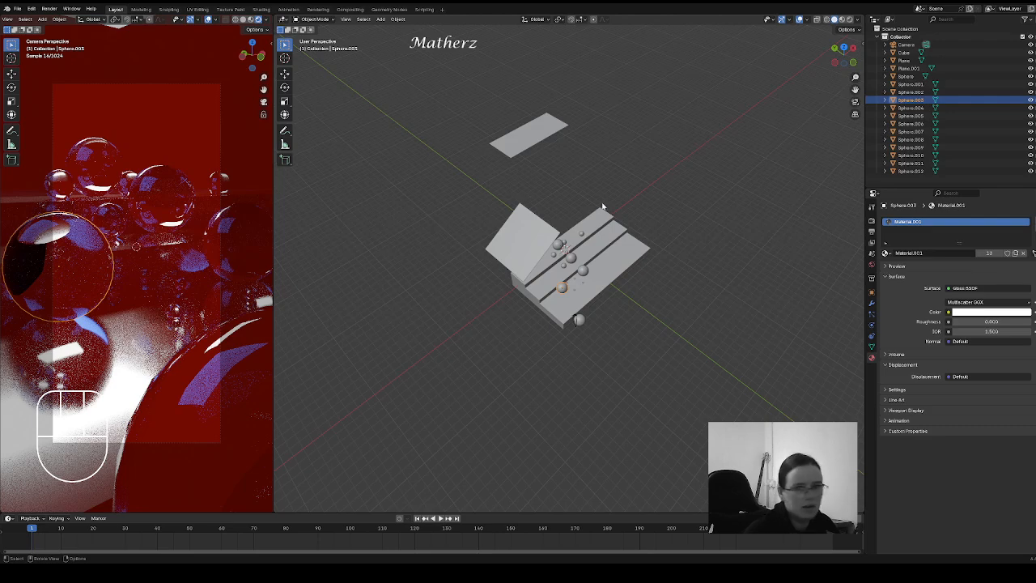
Step: Add a third mesh plane and scale it up until it extends beyond the stairs on all sides
click(380, 18)
mouse_move(395, 29)
click(459, 28)
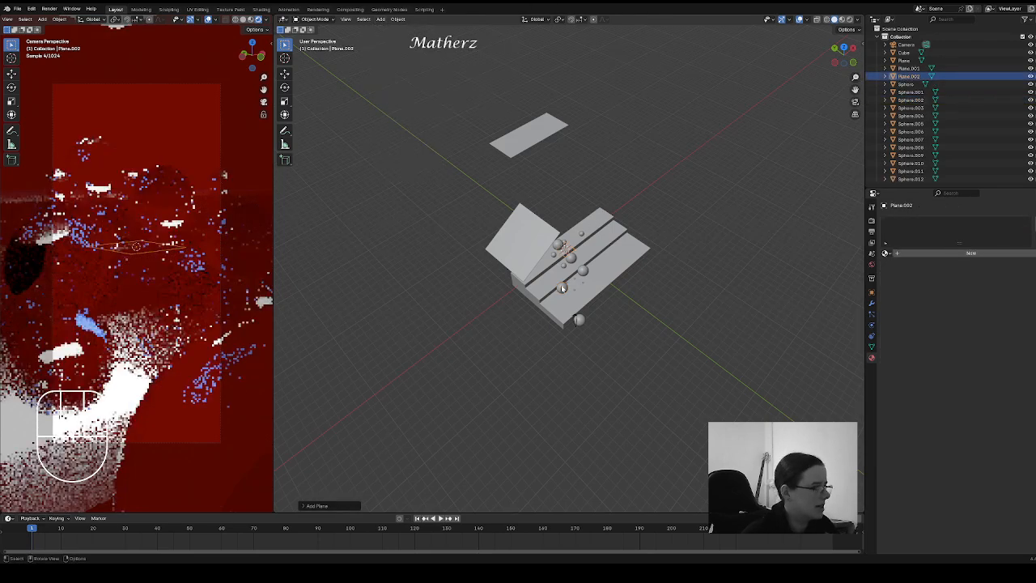
key(s)
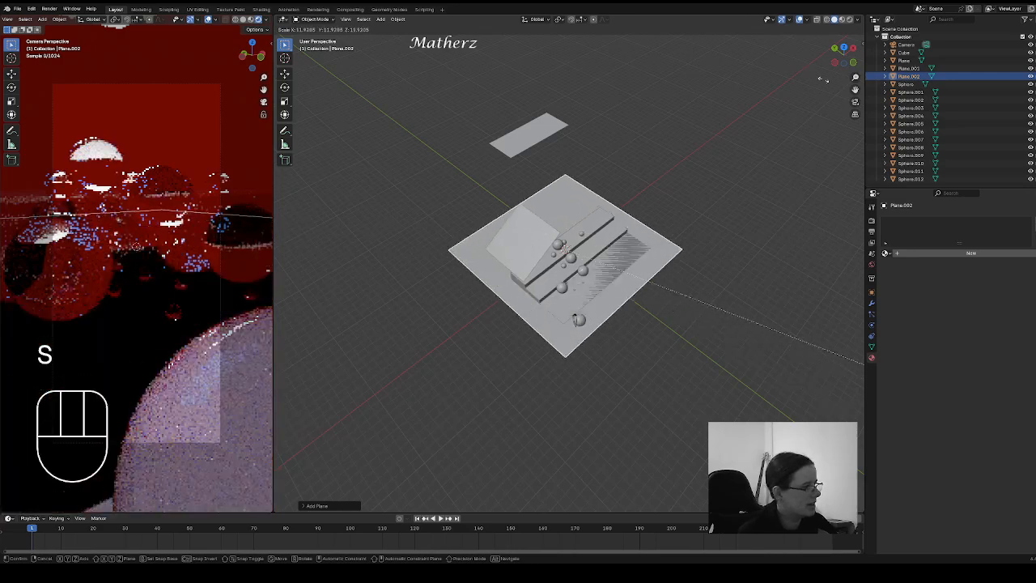
click(317, 115)
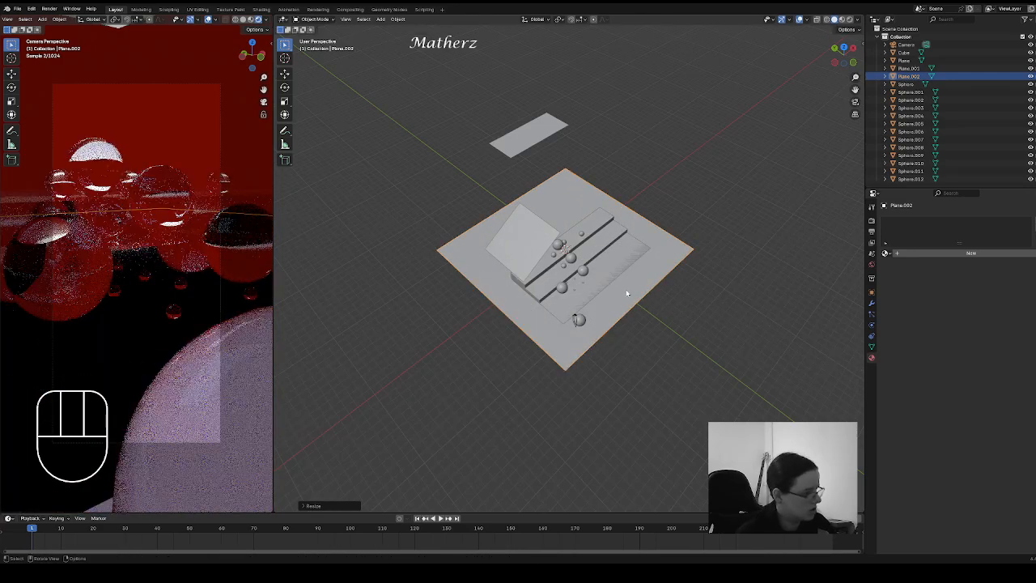
Step: Lower the third plane slightly along Z beneath the steps and scale it up more than six times as a vast floor
middle_drag(622, 352, 639, 245)
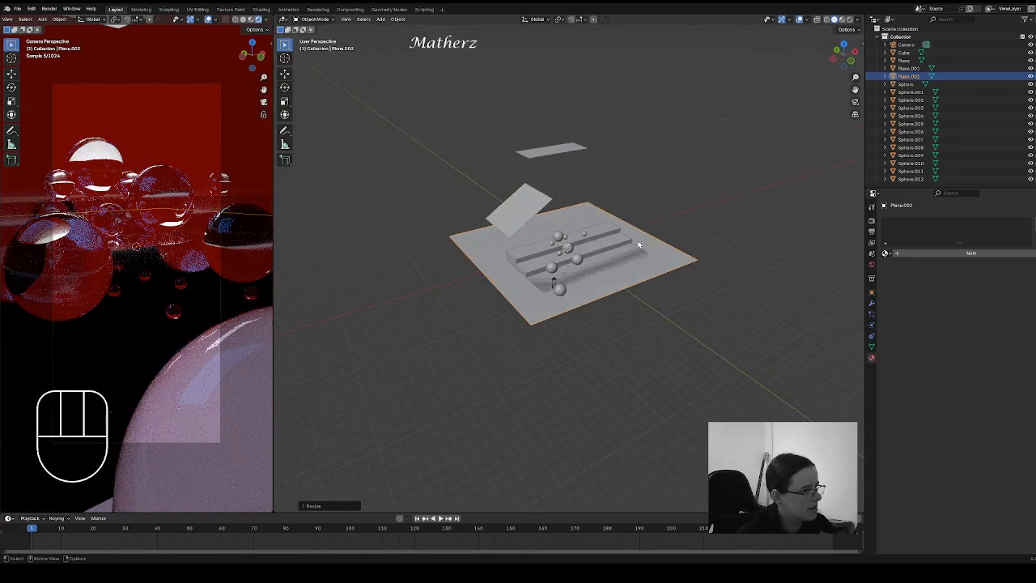
key(g)
middle_click(610, 280)
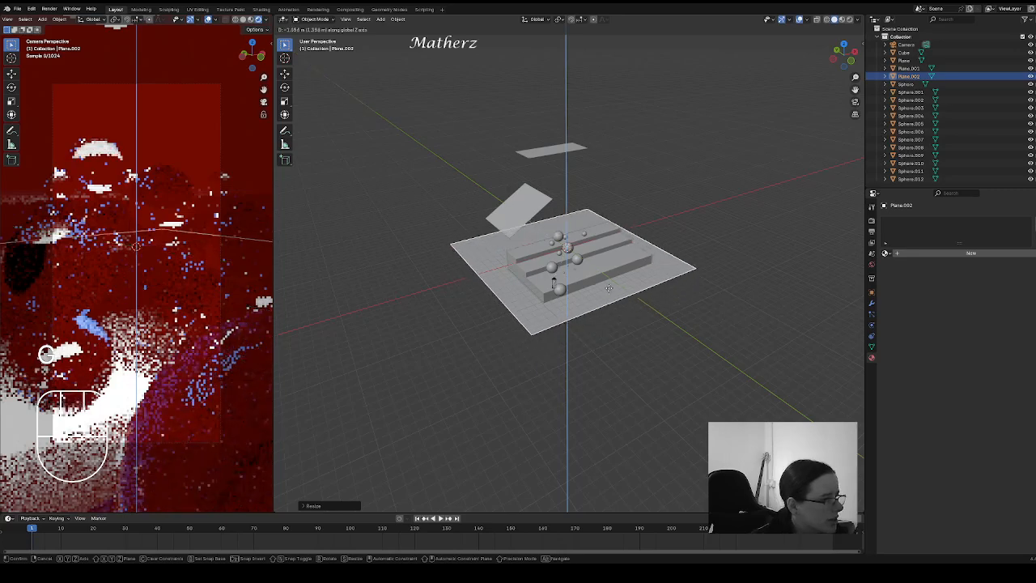
click(614, 287)
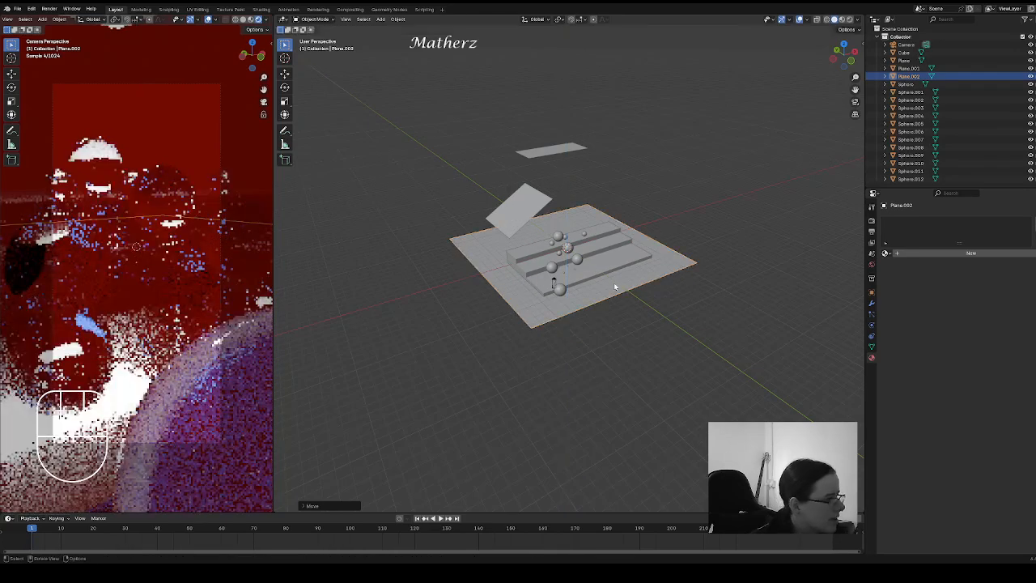
key(s)
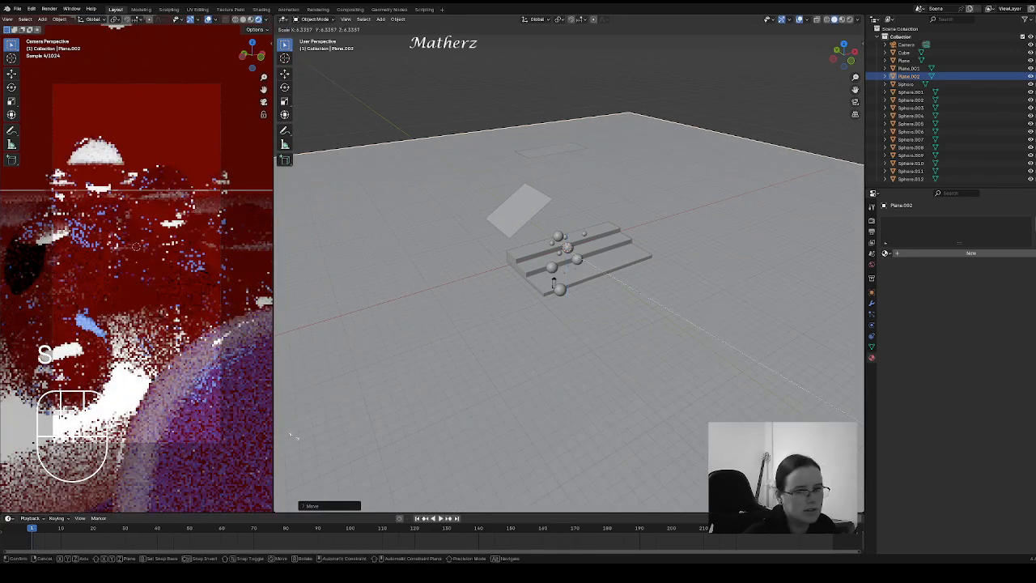
click(385, 491)
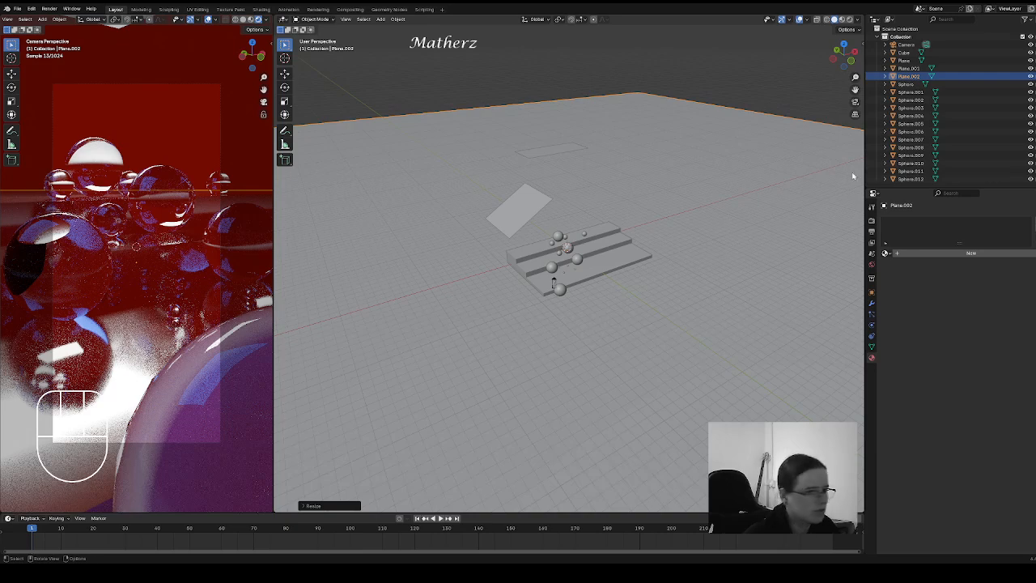
Step: Give the floor plane a new Principled BSDF material with a dark grey base color
click(970, 252)
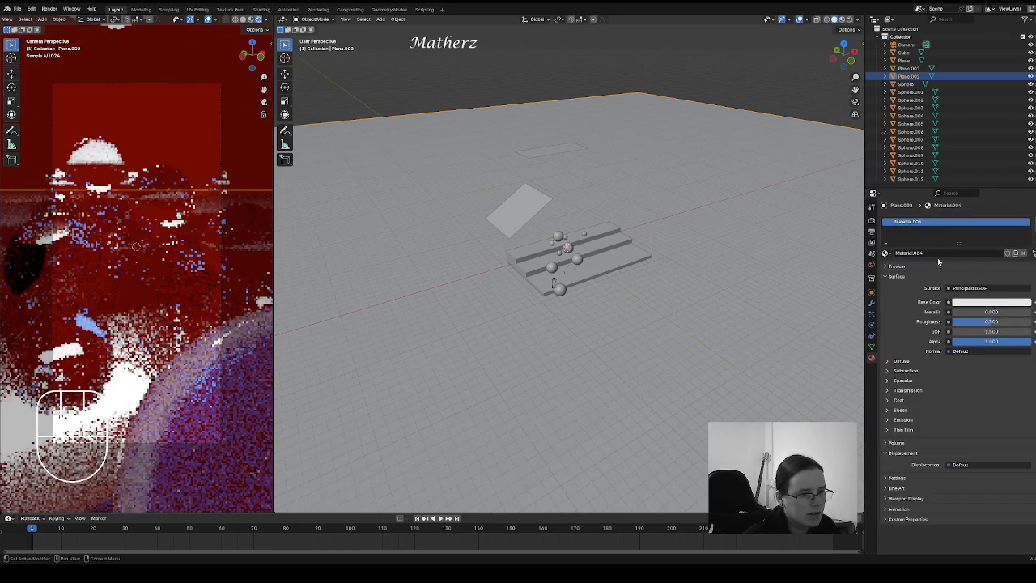
click(1008, 304)
drag(1029, 194, 1027, 235)
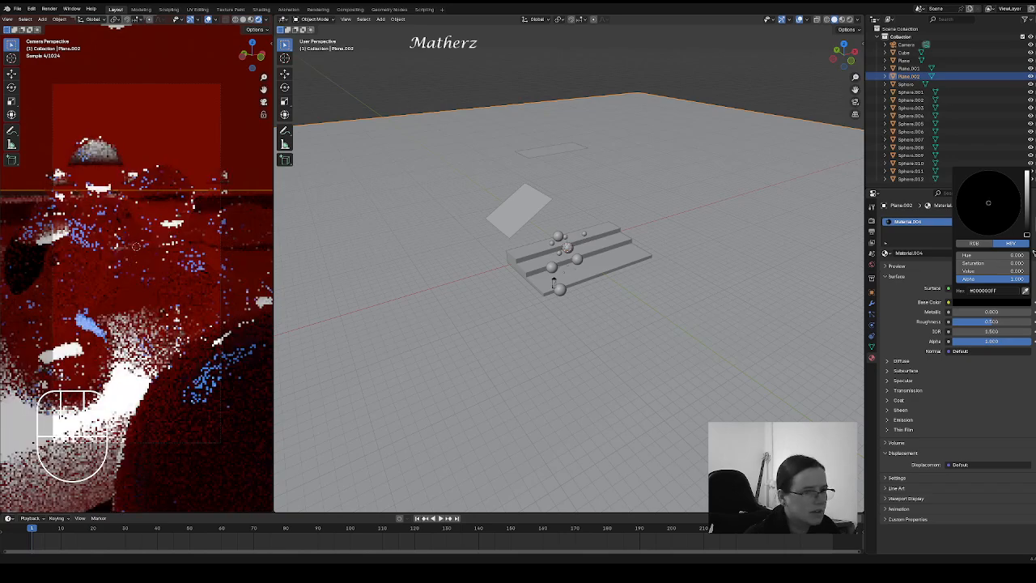
drag(1033, 254, 1027, 213)
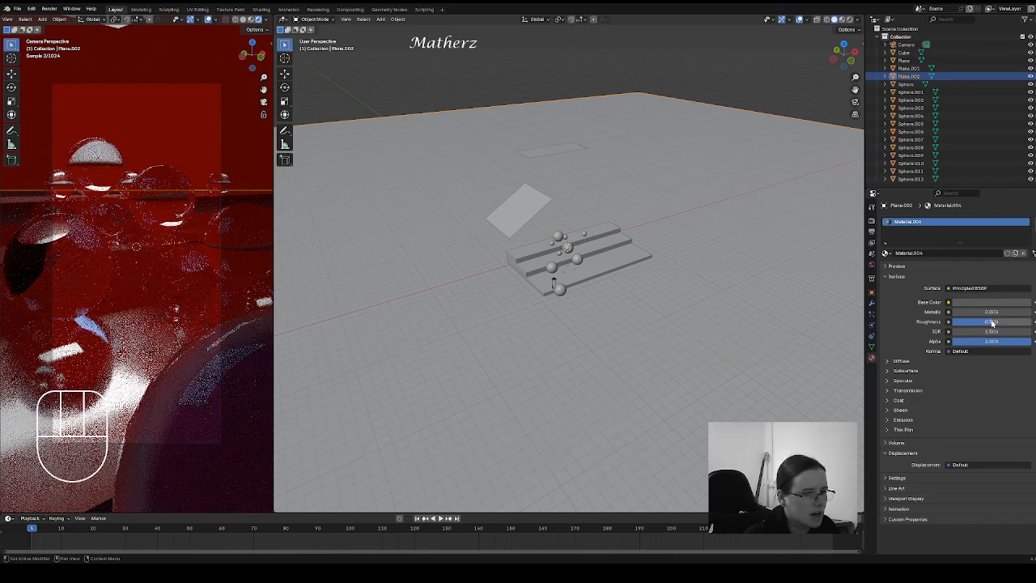
Step: Set the floor material's roughness to 1.0 and change its base color to a very dark red
drag(993, 323, 1033, 323)
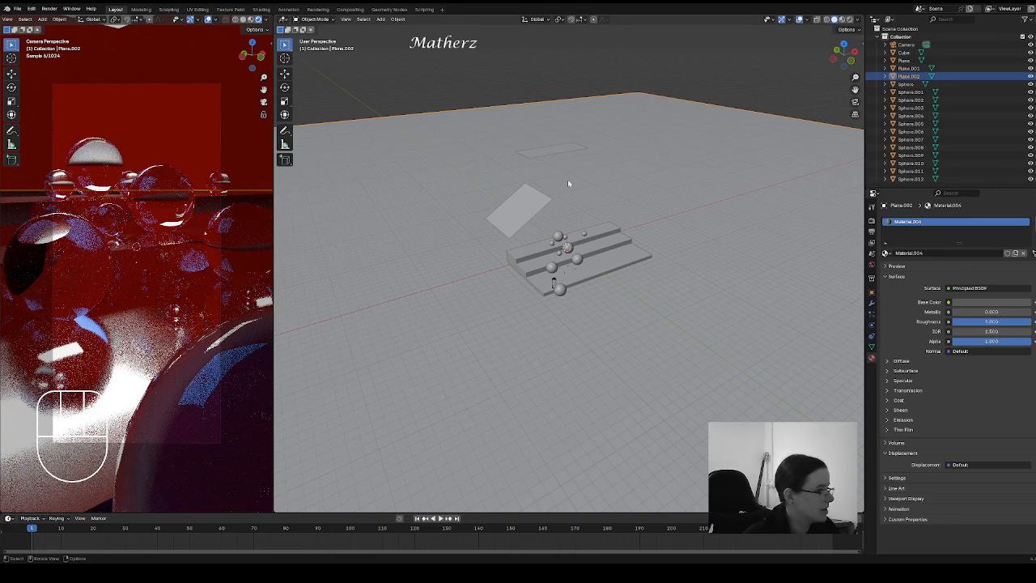
click(975, 303)
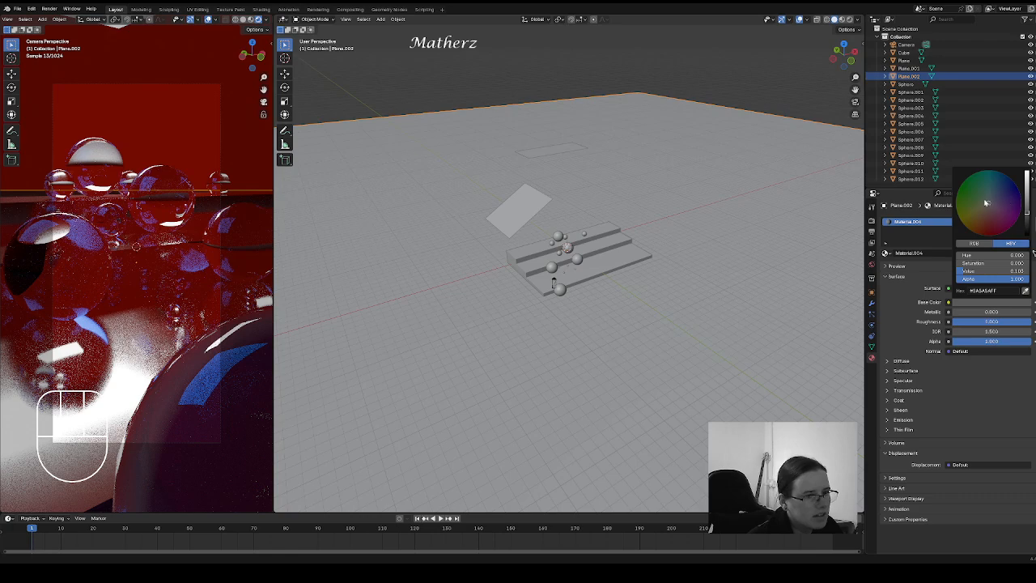
drag(986, 202, 993, 223)
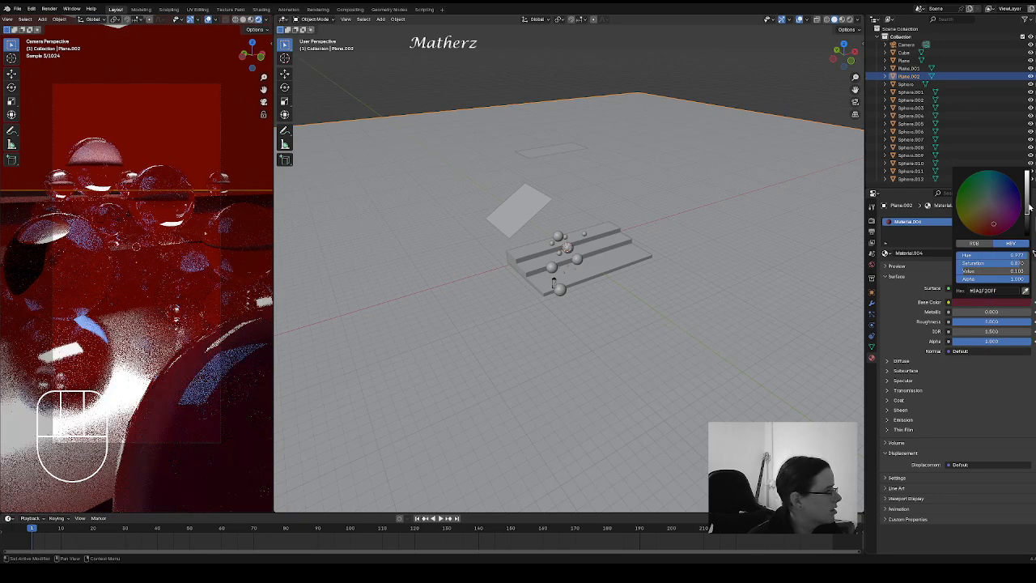
click(1012, 305)
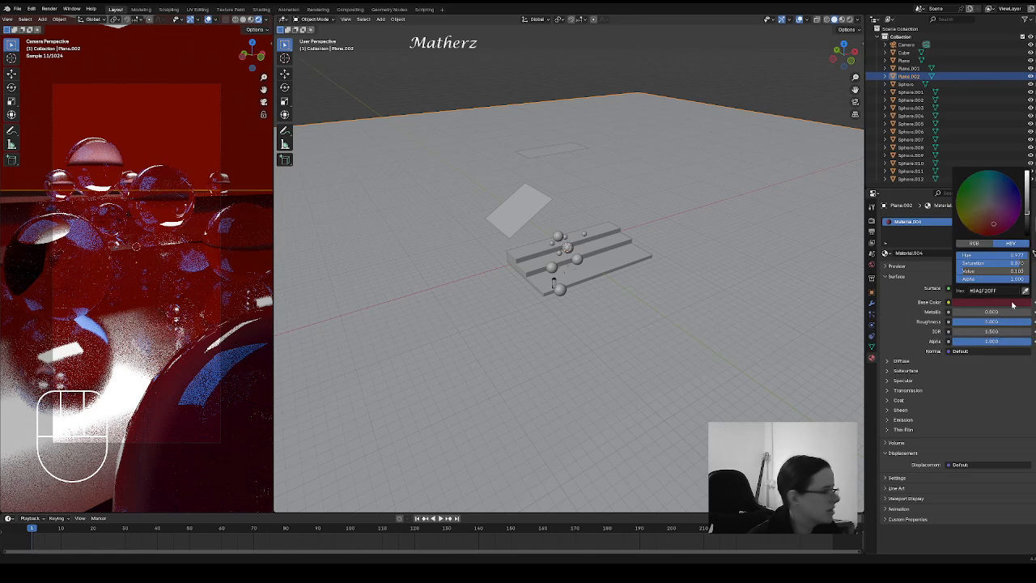
drag(1029, 212, 1027, 172)
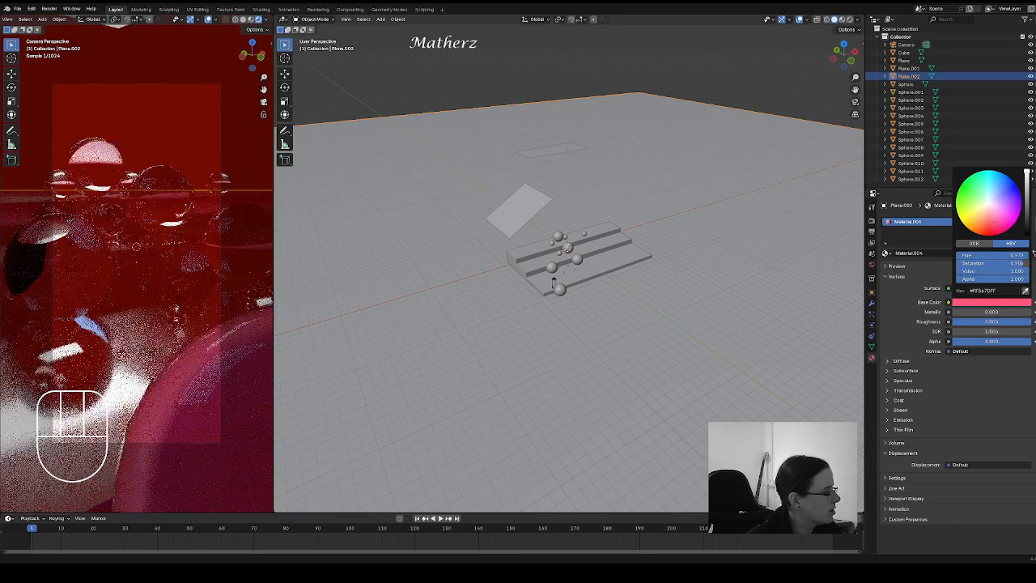
drag(1027, 172, 1026, 223)
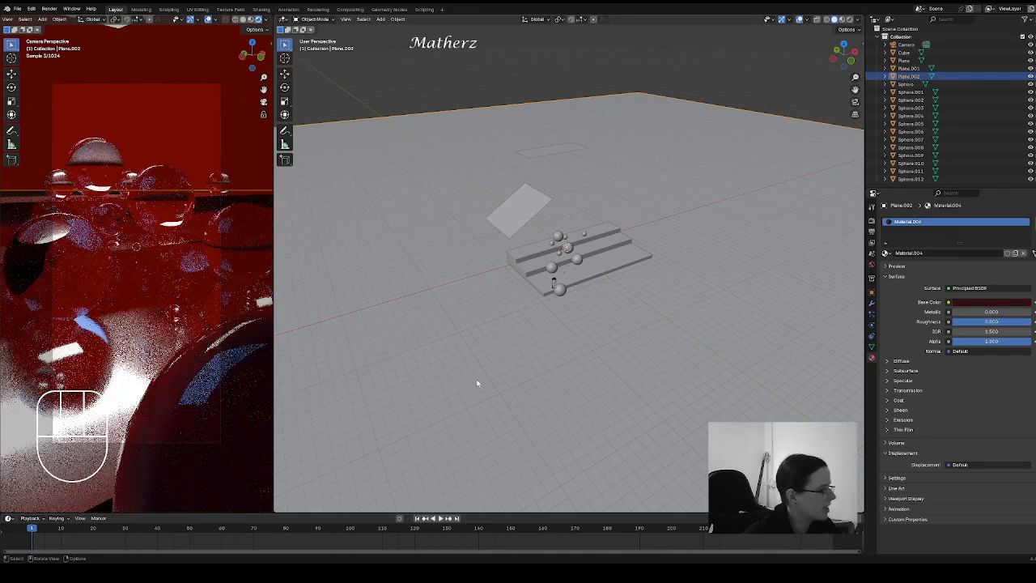
Step: Select the stairs, lower their material's roughness to 0.077 and set the base color to black
click(133, 357)
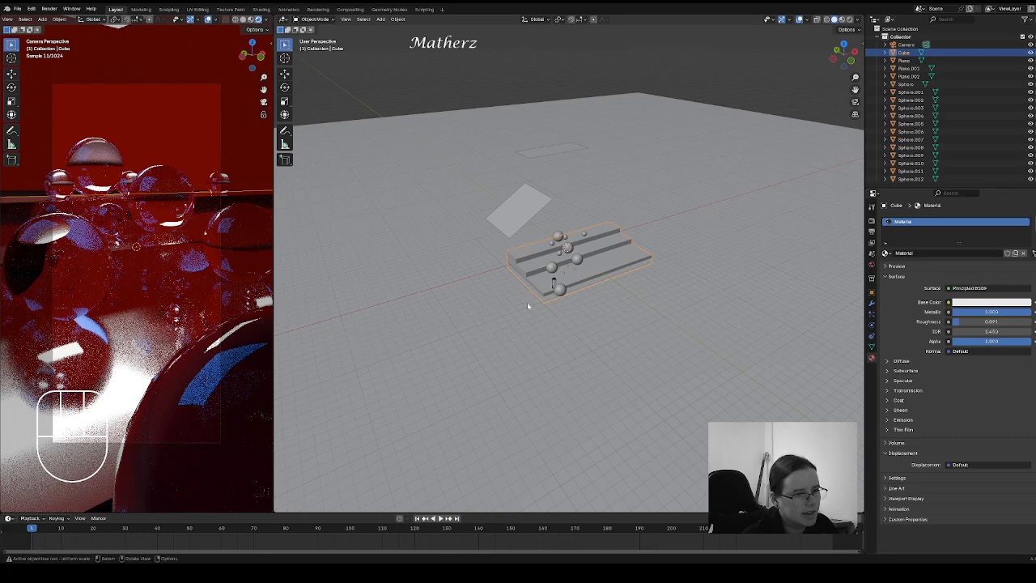
scroll(596, 266, up, 5)
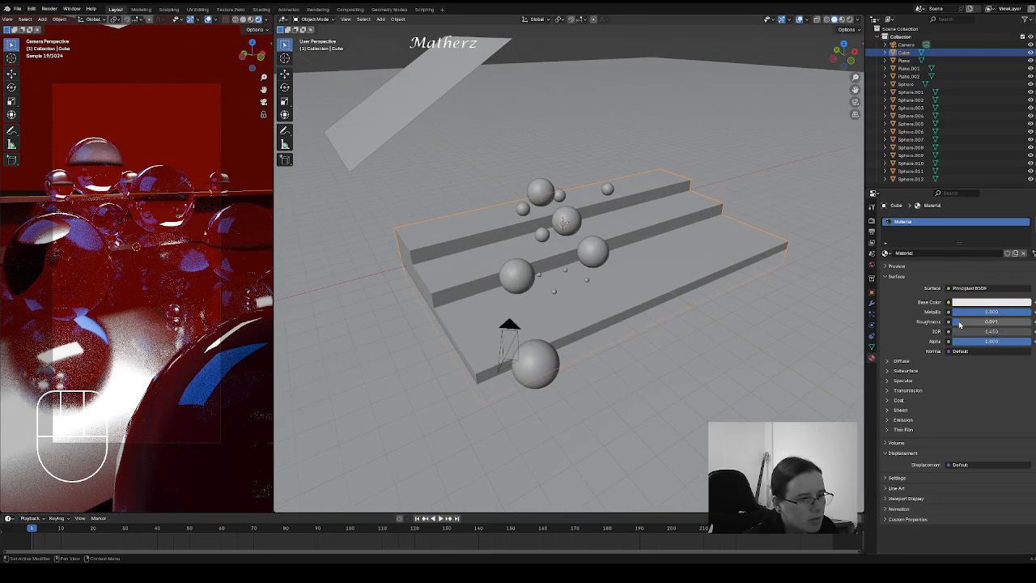
drag(960, 323, 895, 323)
click(992, 301)
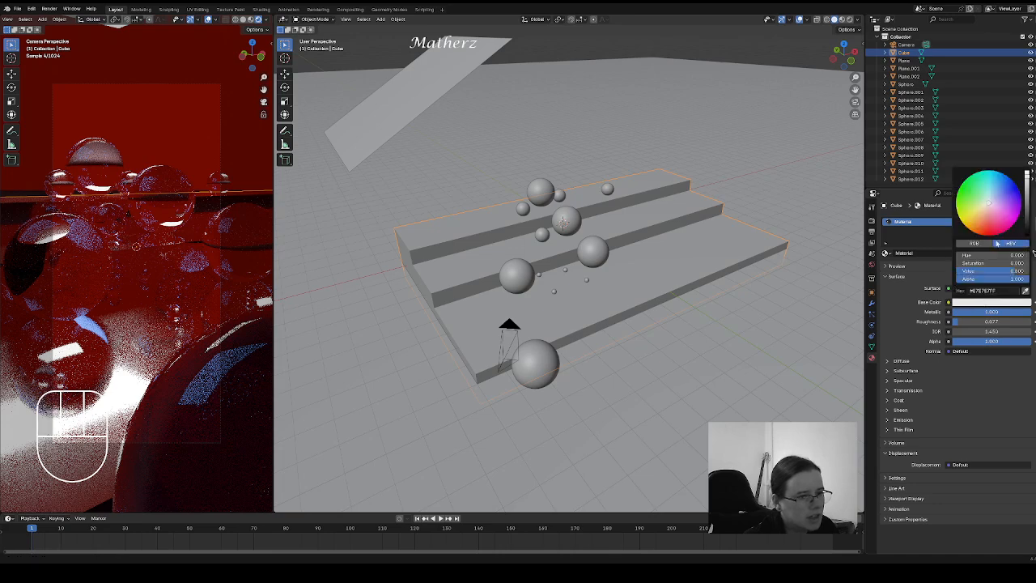
drag(1030, 198, 1030, 234)
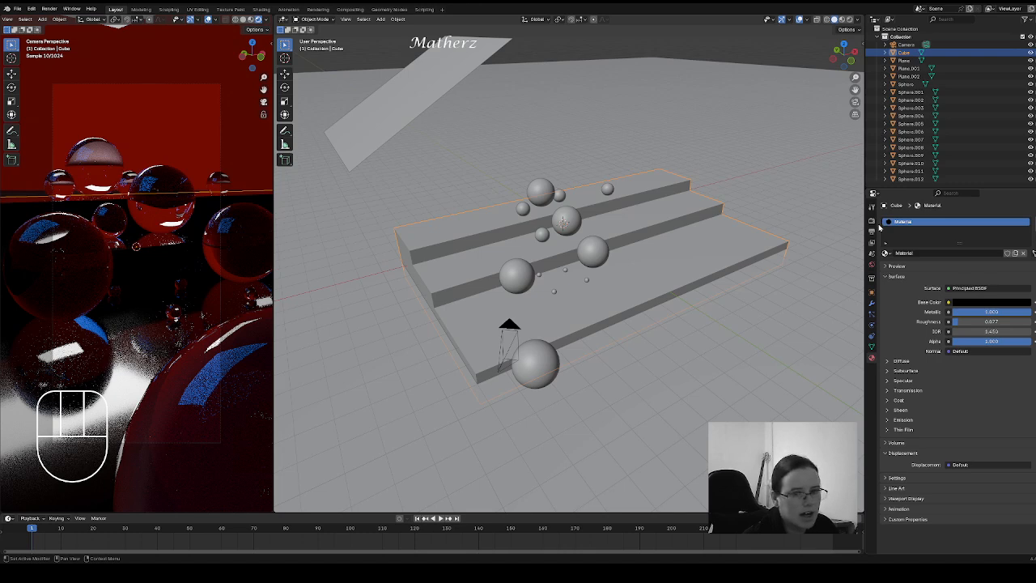
Step: Duplicate the white emissive plane, move the copy towards the open side of the stairs and lower it along Z to stair height
scroll(585, 115, down, 2)
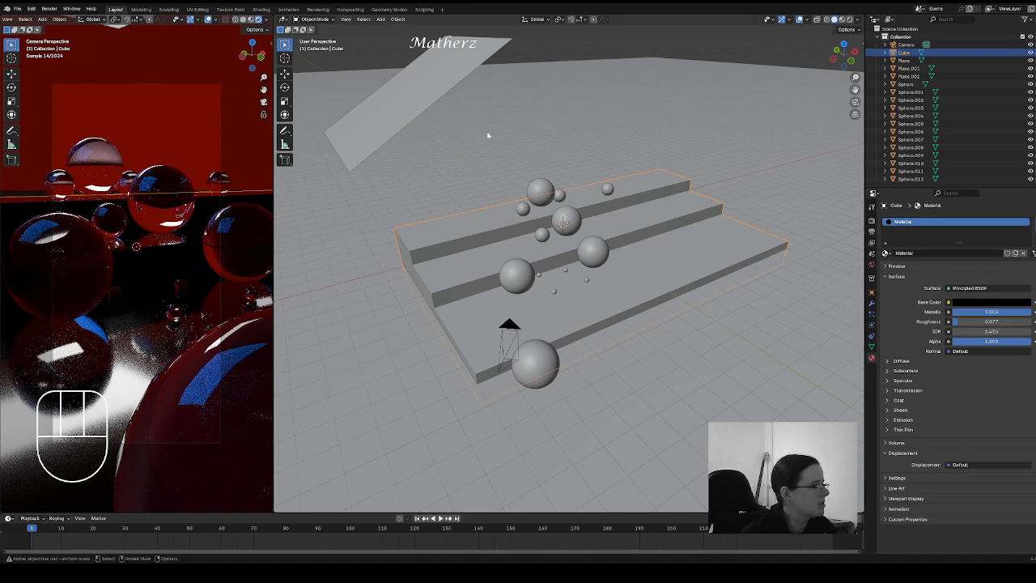
scroll(568, 133, down, 2)
click(550, 108)
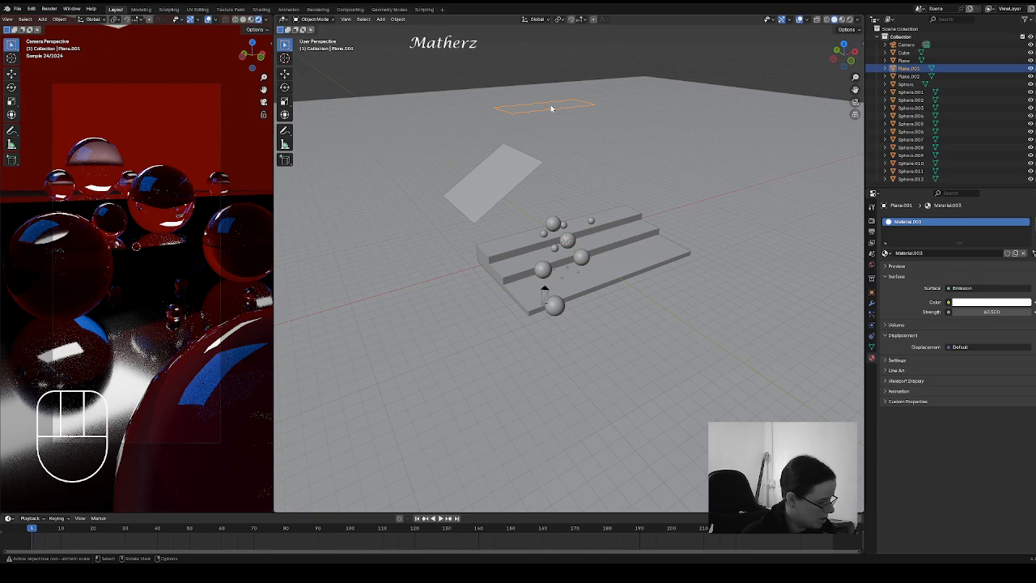
key(shift+d)
middle_drag(554, 107, 661, 178)
click(661, 178)
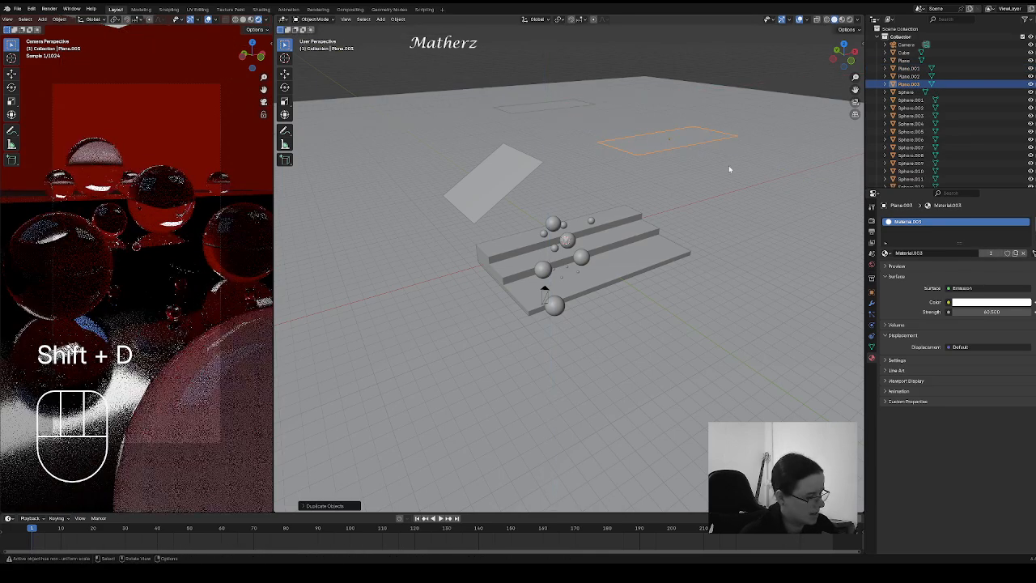
key(g)
key(z)
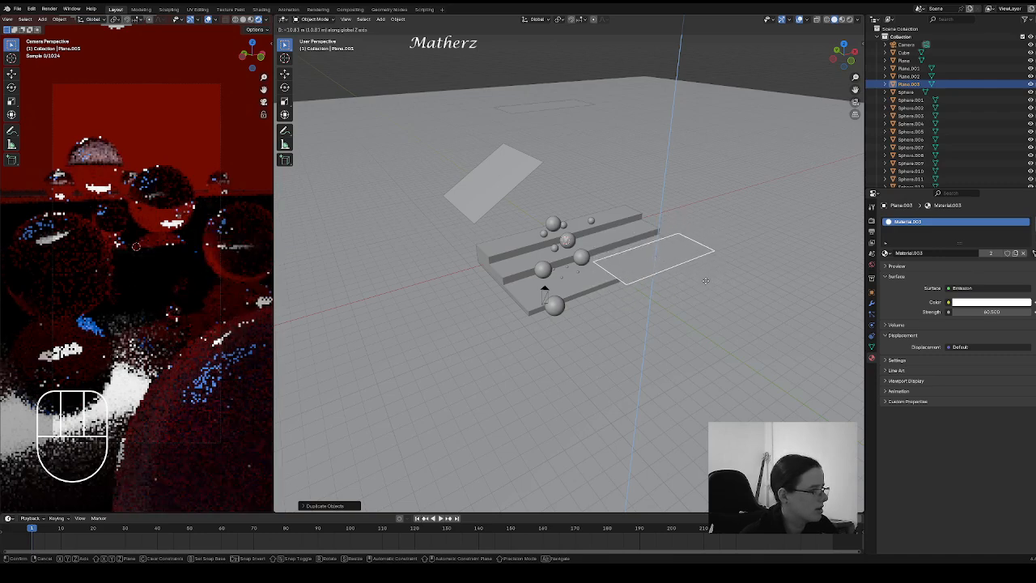
click(698, 276)
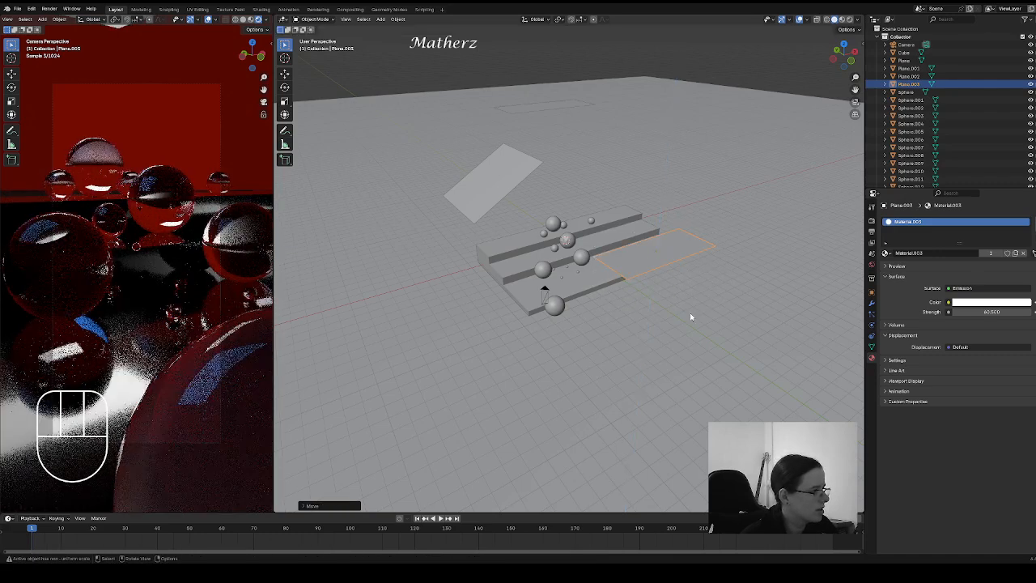
Step: Stretch the duplicated emissive plane along X and narrow it along Y into a long strip
middle_drag(691, 316, 683, 367)
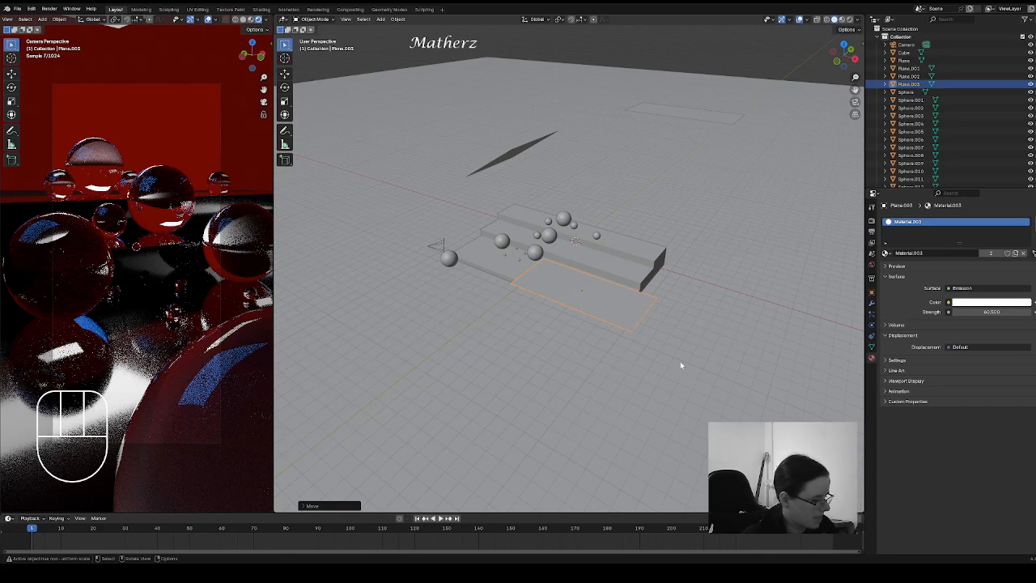
key(s)
key(x)
click(315, 305)
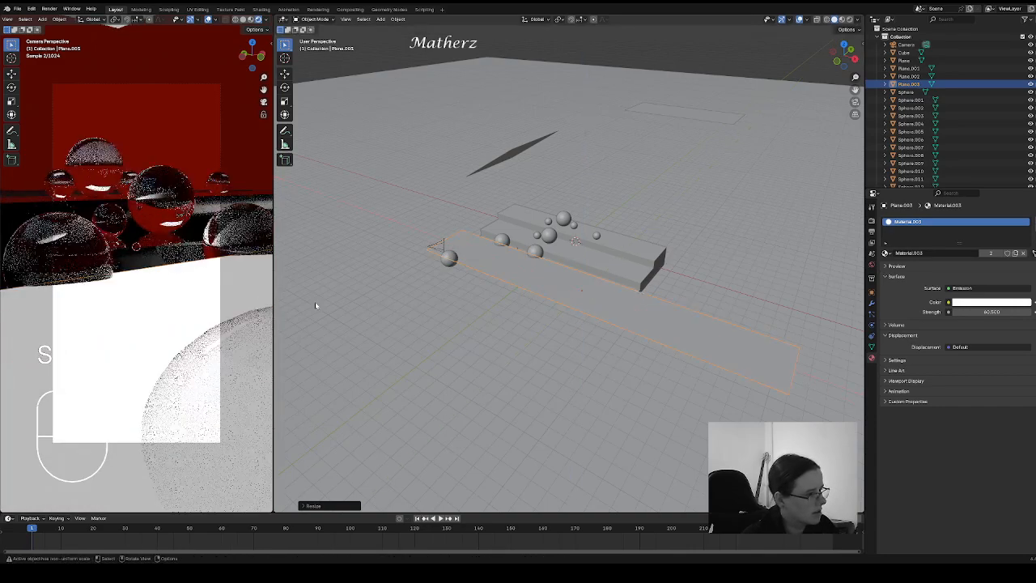
key(s)
key(y)
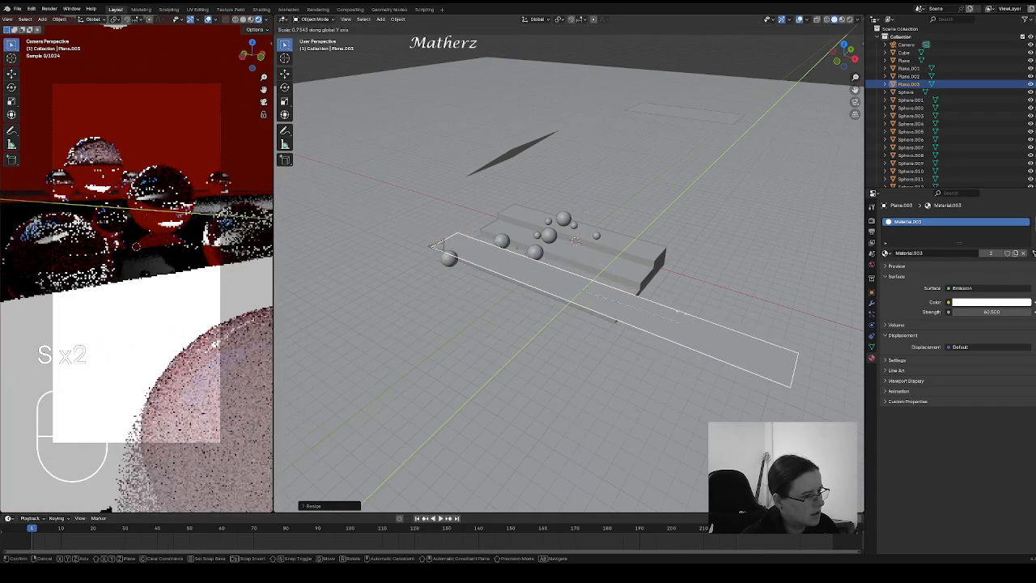
click(647, 319)
Step: Rotate the emissive strip 90° about the X axis so it stands upright
key(r)
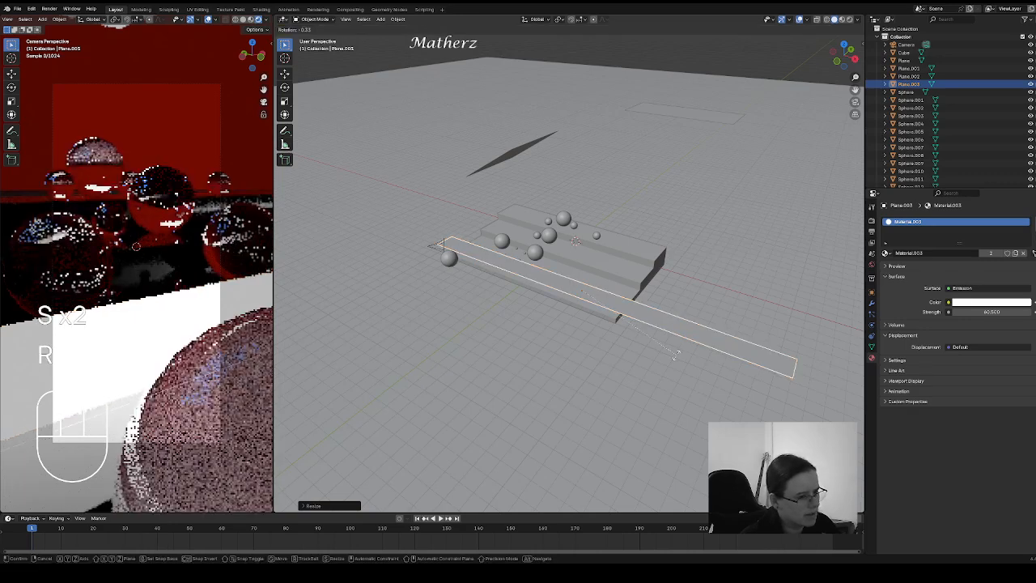
key(x)
key(9)
key(0)
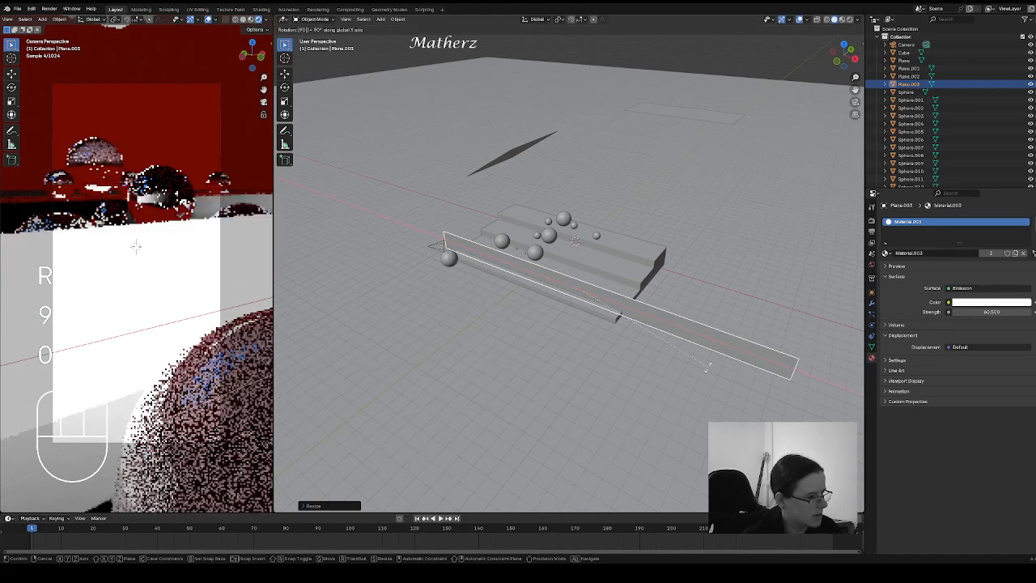
click(706, 367)
Step: Move the upright strip along Y clear of the lowest stair and shift it about -7.2 m along X
key(g)
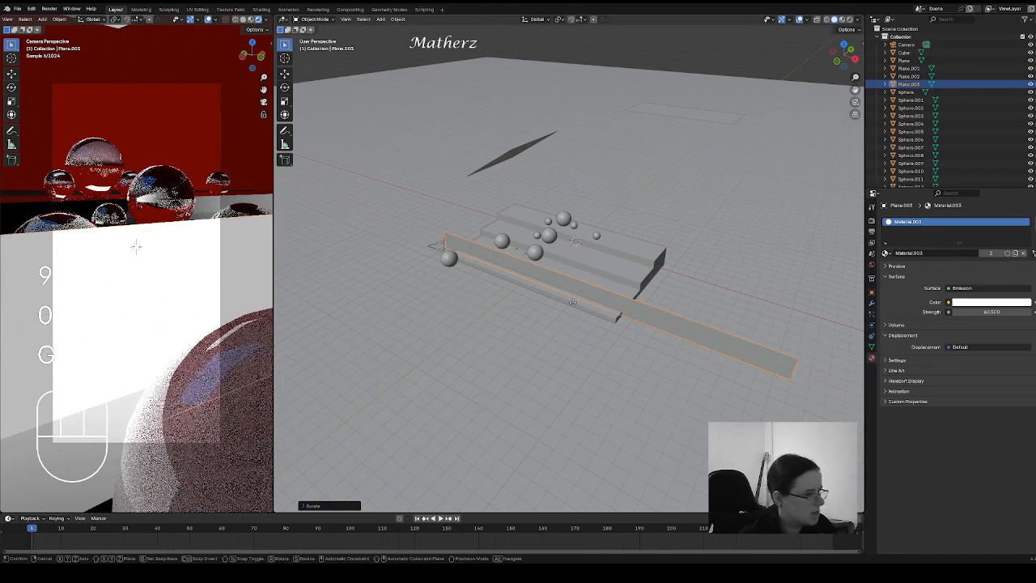
key(y)
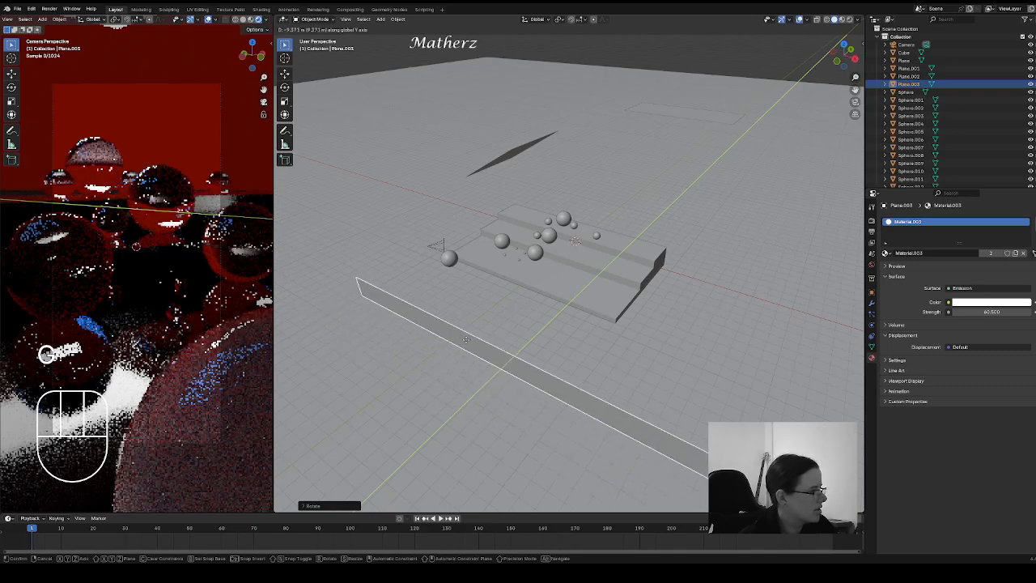
click(476, 358)
key(g)
middle_drag(506, 380, 435, 335)
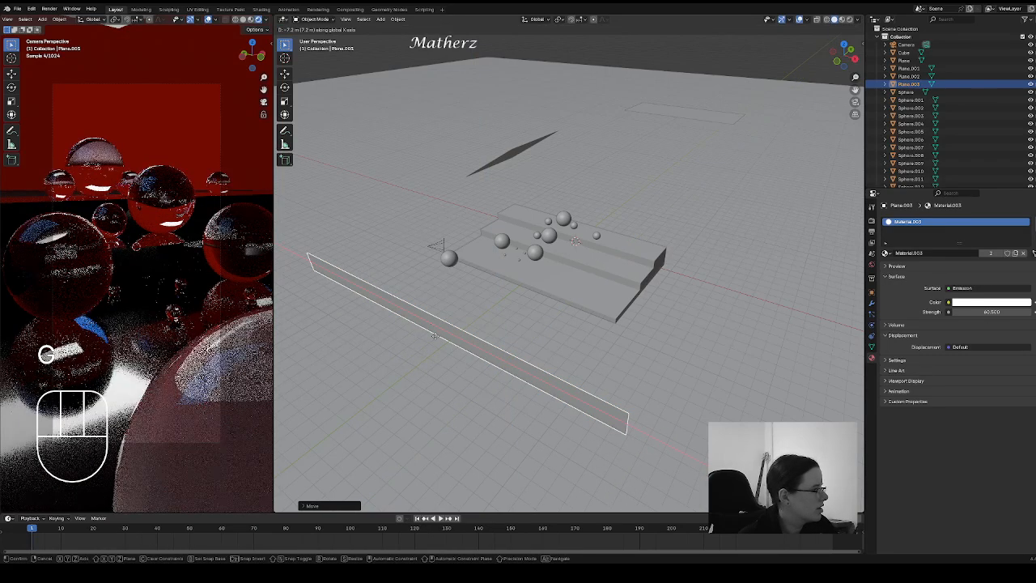
click(434, 335)
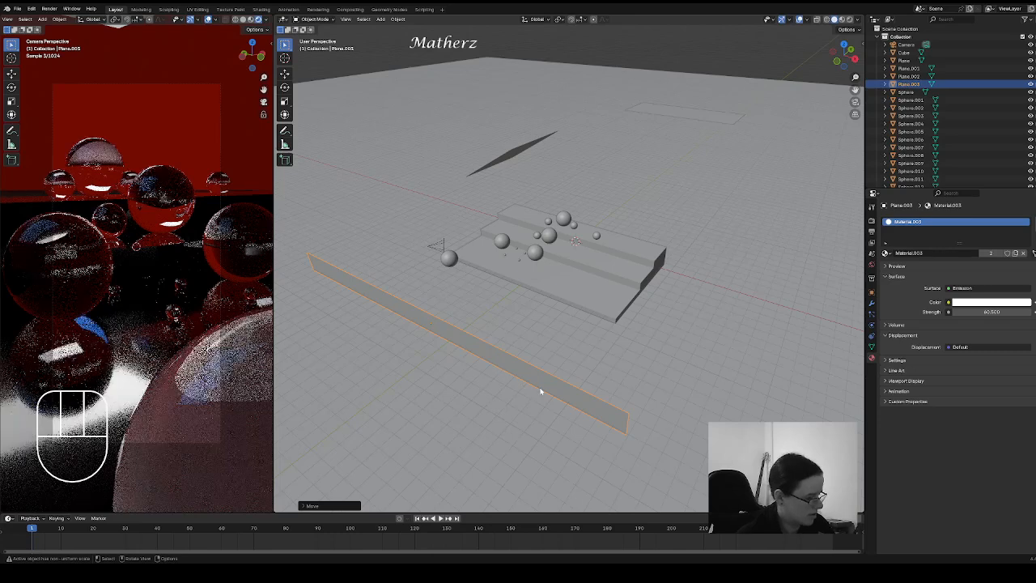
Step: Scale the upright emissive strip further along X so it extends well past both ends of the stairs
key(s)
key(x)
middle_drag(600, 420, 749, 507)
click(754, 37)
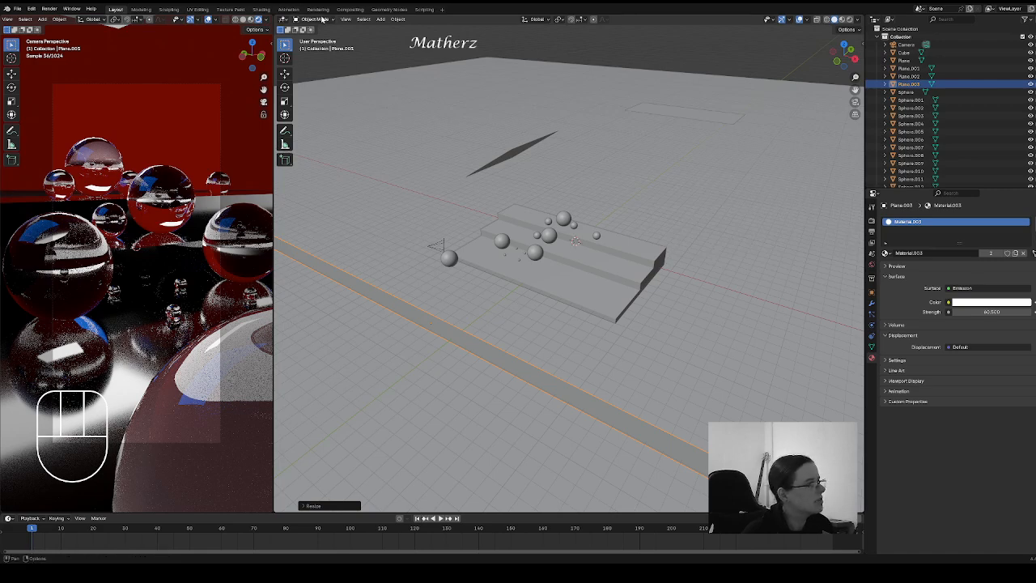
Step: Switch to the Shading workspace and show the World shader nodes framed in the node editor
click(259, 10)
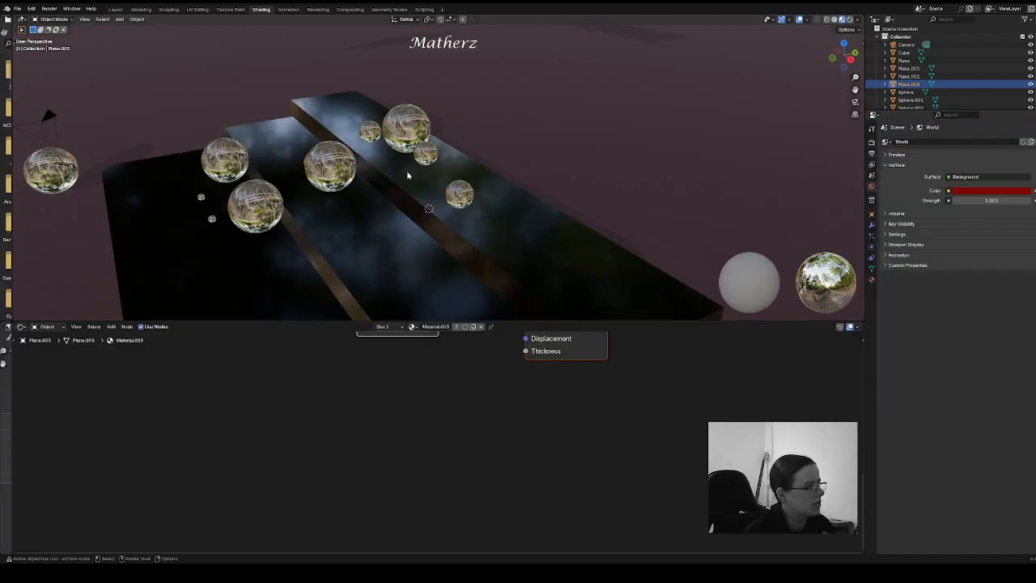
mouse_move(332, 230)
middle_down()
mouse_move(361, 219)
mouse_move(434, 233)
mouse_move(381, 243)
mouse_move(388, 214)
middle_up()
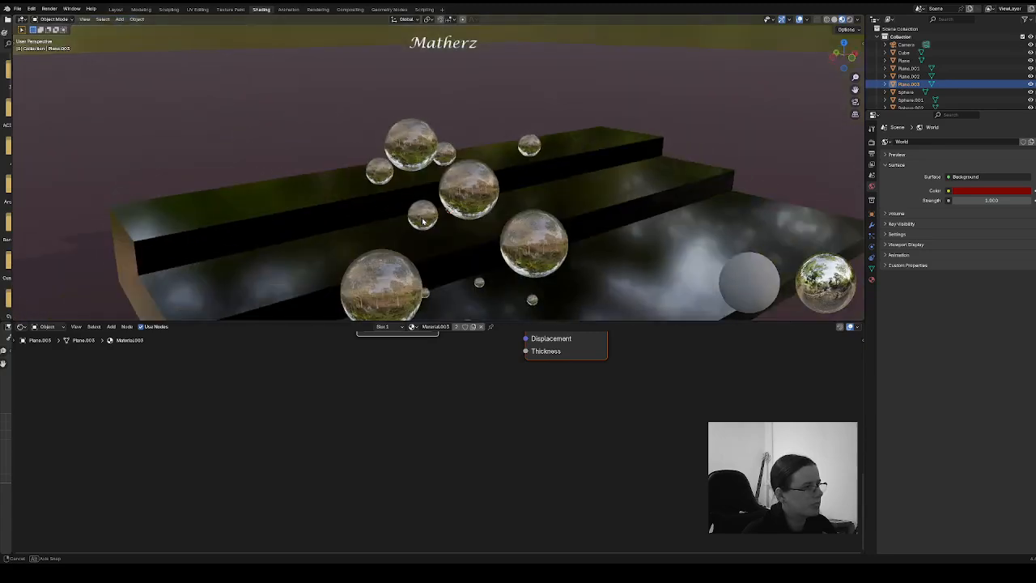
click(46, 326)
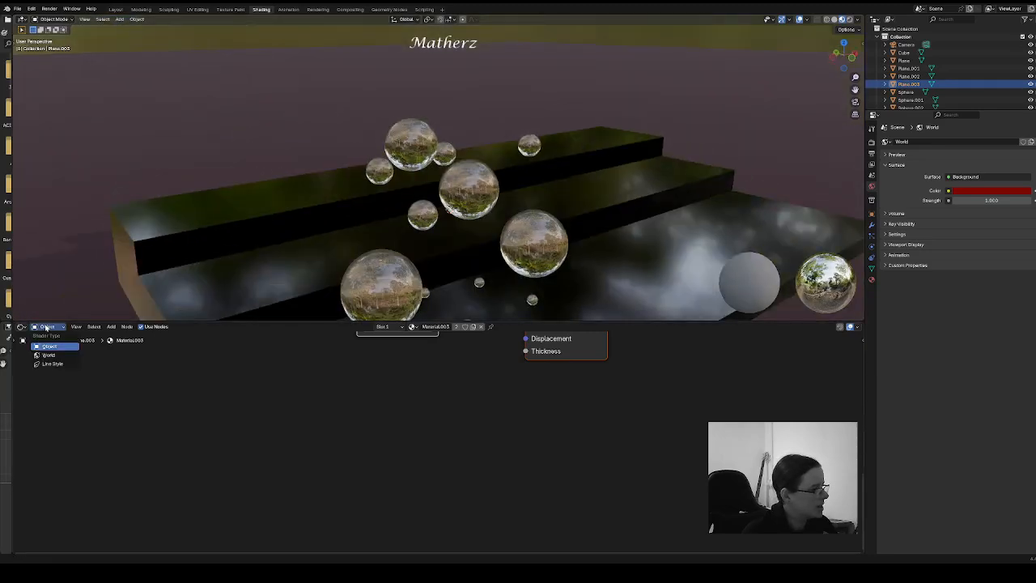
click(44, 360)
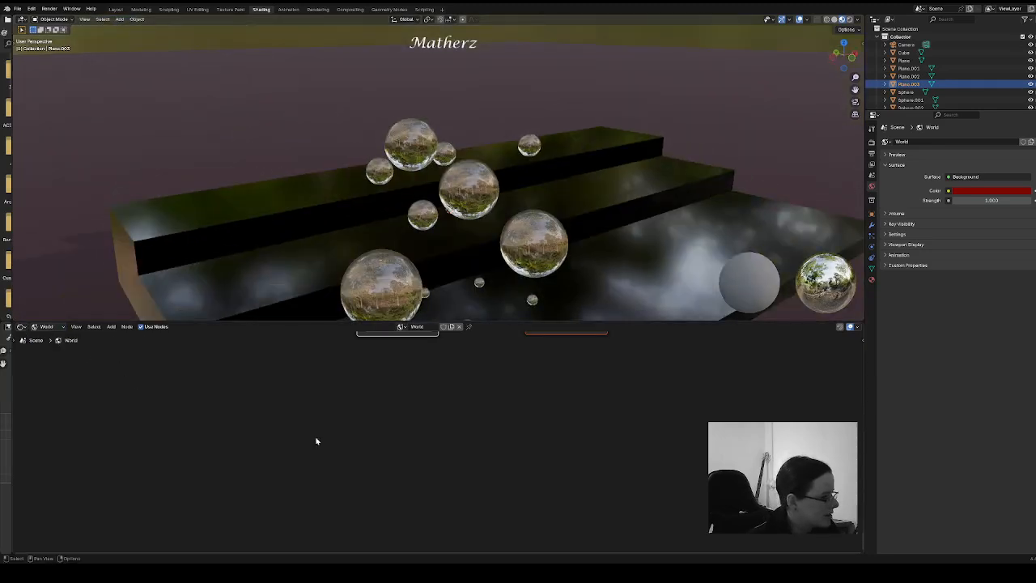
key(Home)
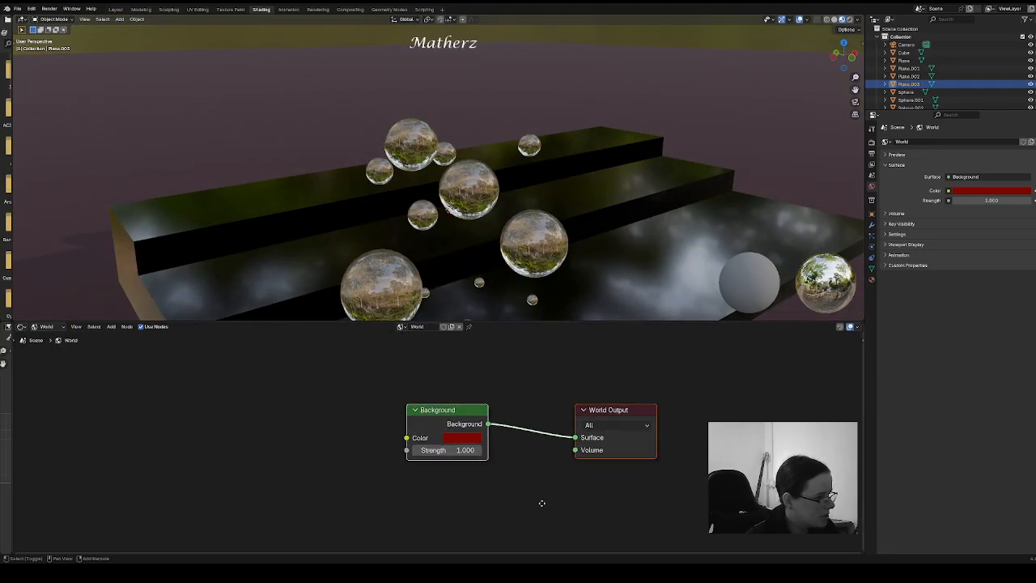
Step: Add a Checker Texture node to the world shader and connect its Color output to the Background node's Color
click(113, 326)
mouse_move(143, 378)
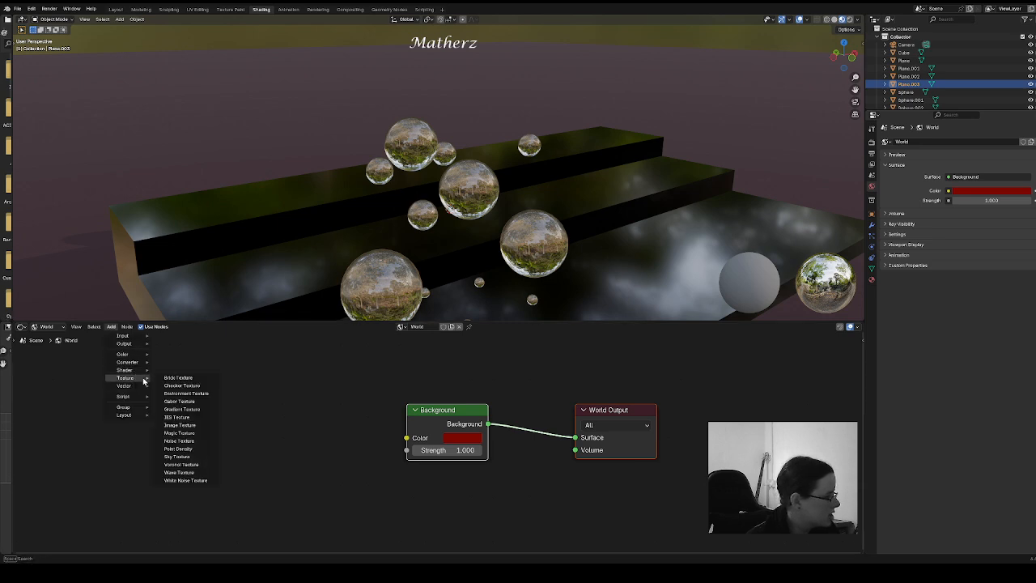
click(211, 387)
click(328, 411)
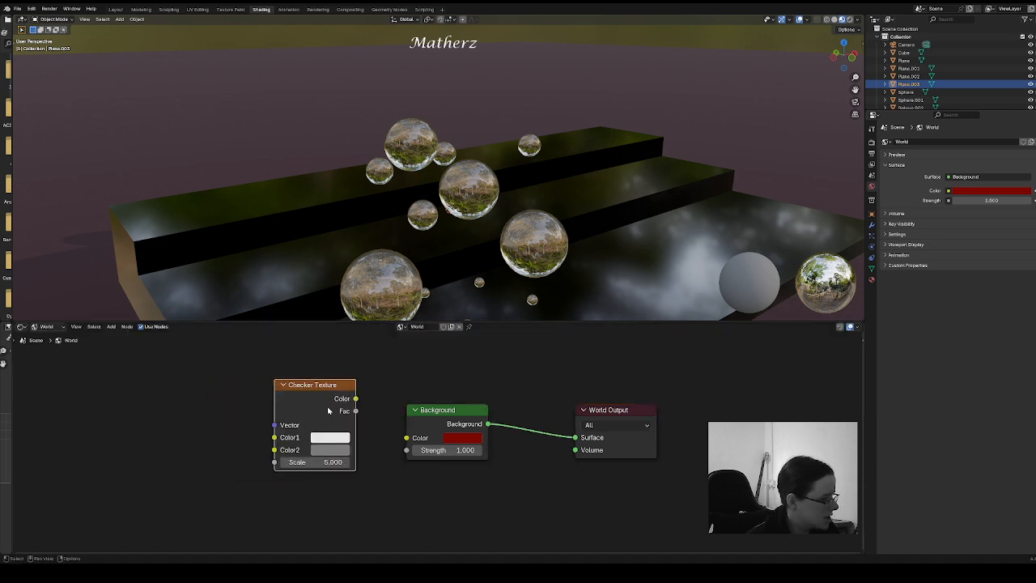
drag(356, 399, 406, 437)
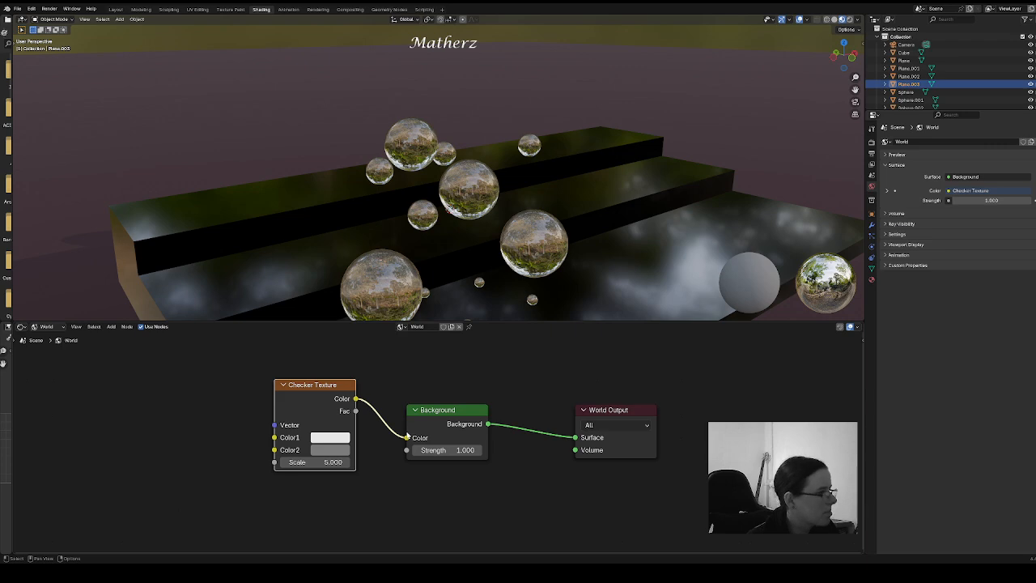
Step: Display the whole scene with the world background in rendered viewport shading
scroll(537, 189, down, 9)
middle_drag(506, 169, 469, 155)
shift+middle_drag(464, 141, 453, 205)
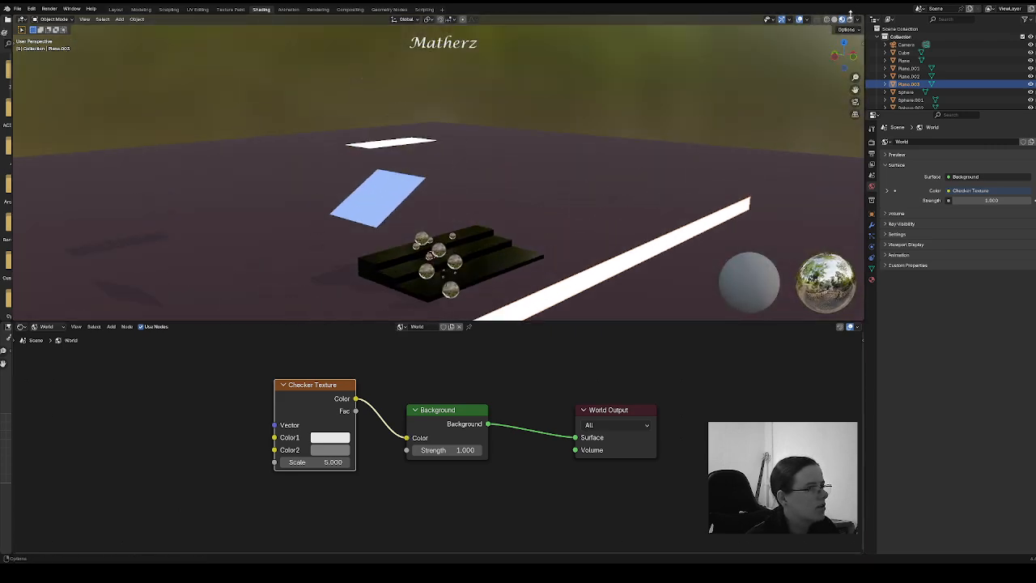
click(849, 19)
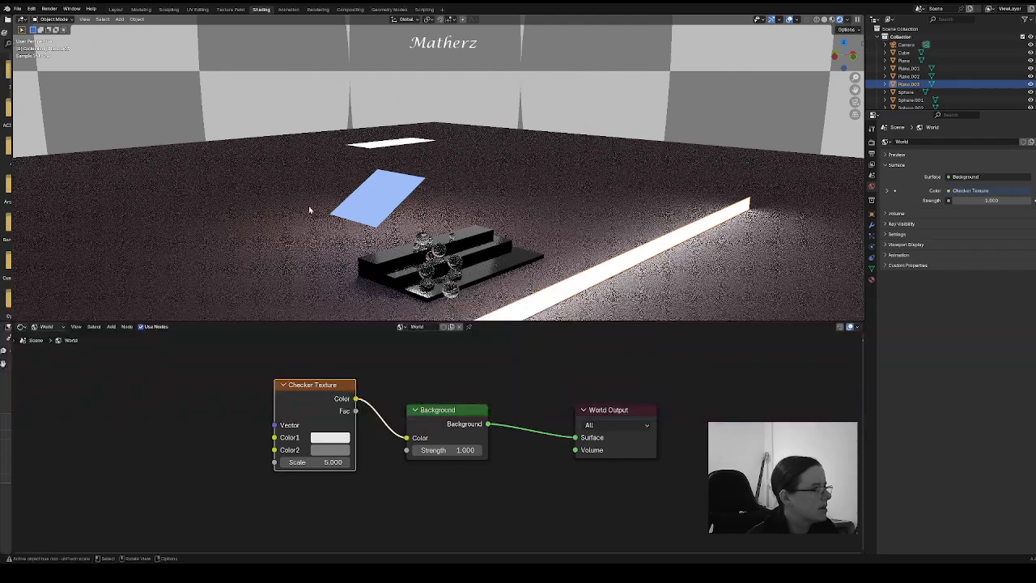
Step: Show the scene through the active camera and set the world Checker Texture's Scale to 3.700
drag(298, 462, 379, 462)
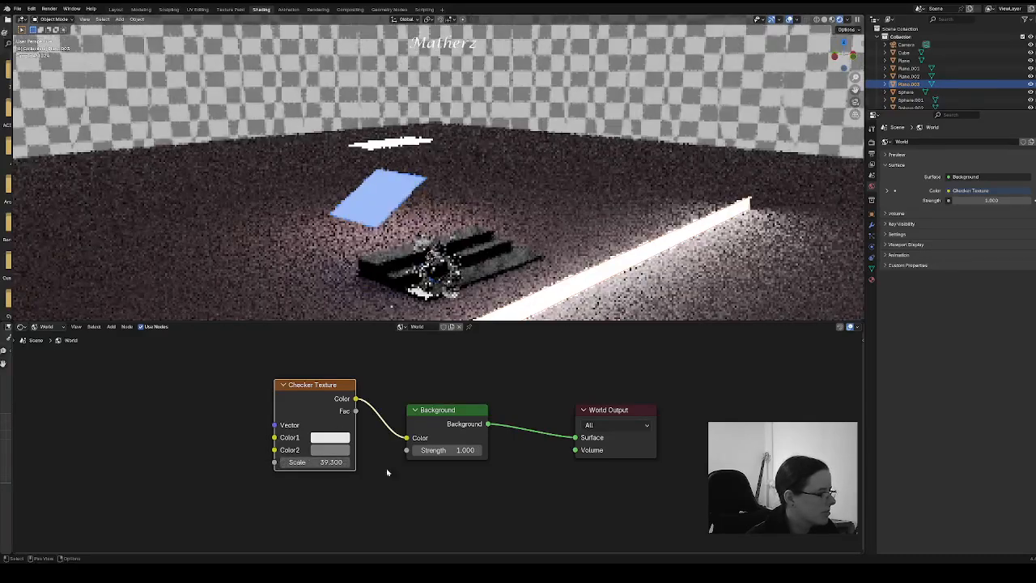
click(332, 441)
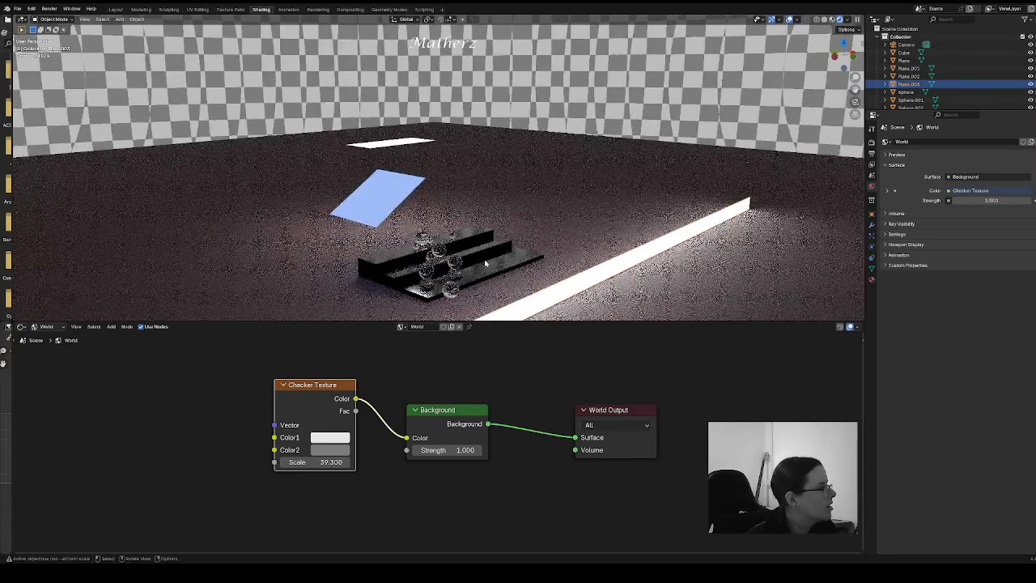
click(84, 18)
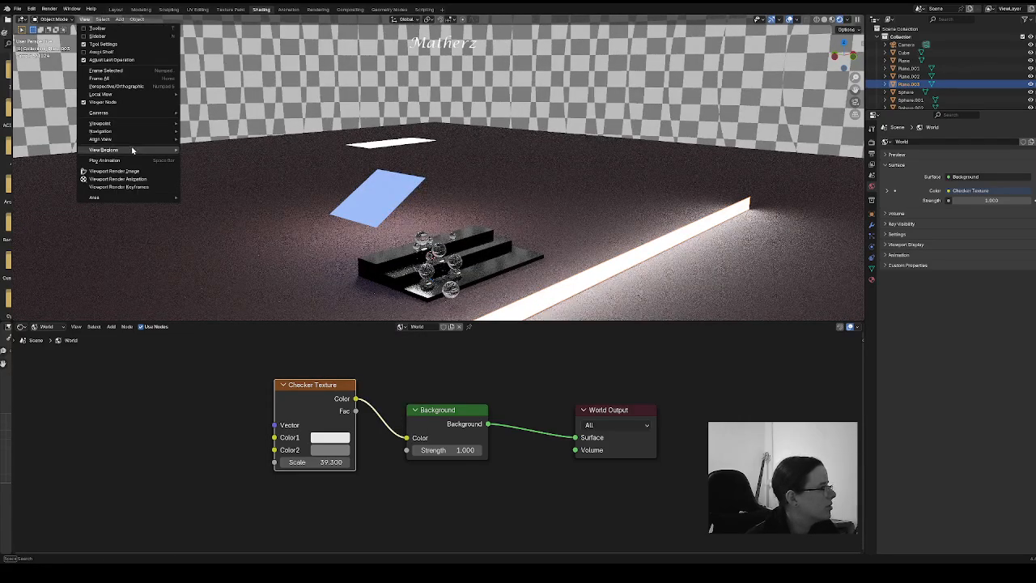
mouse_move(174, 113)
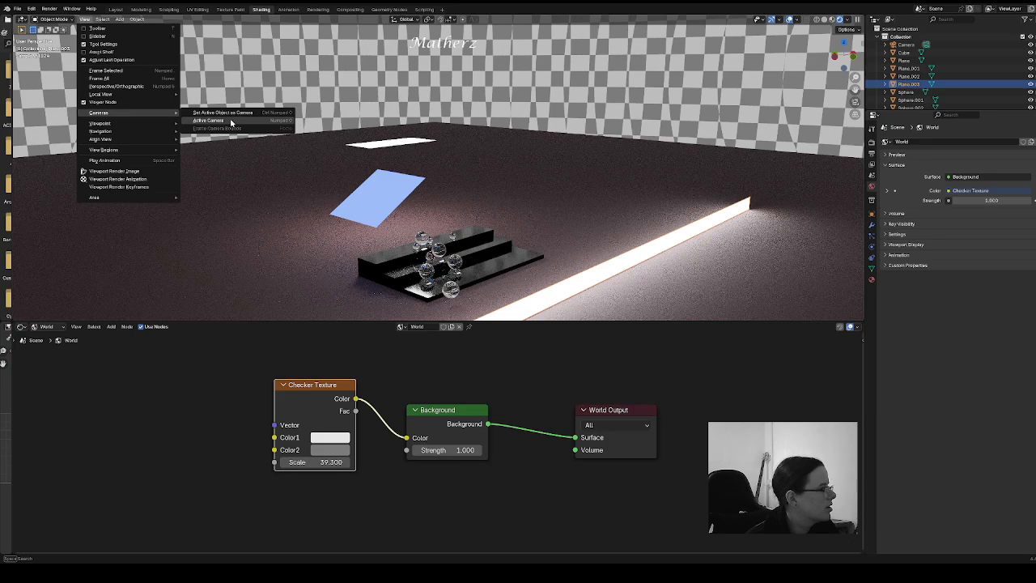
click(230, 122)
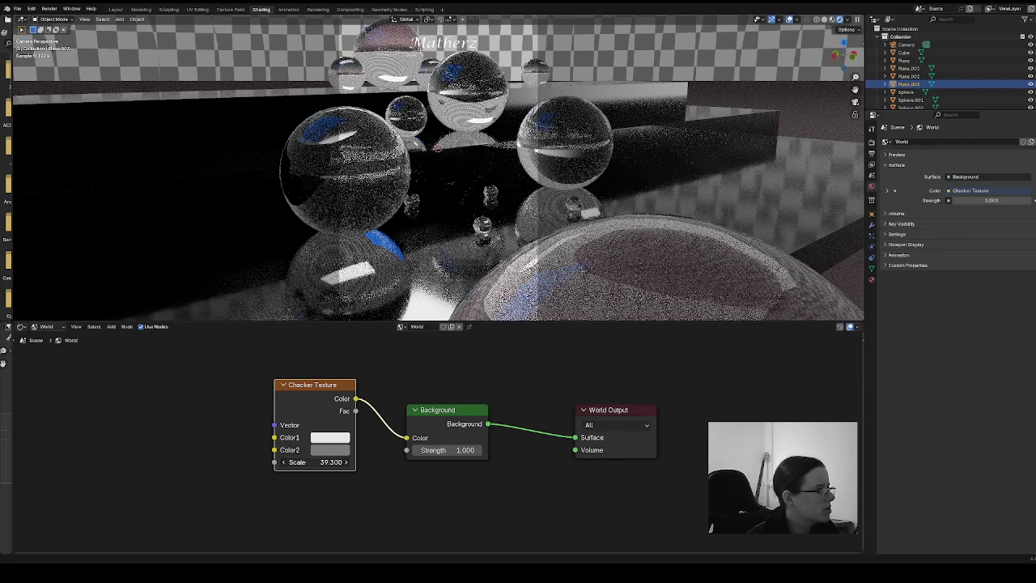
drag(328, 462, 275, 462)
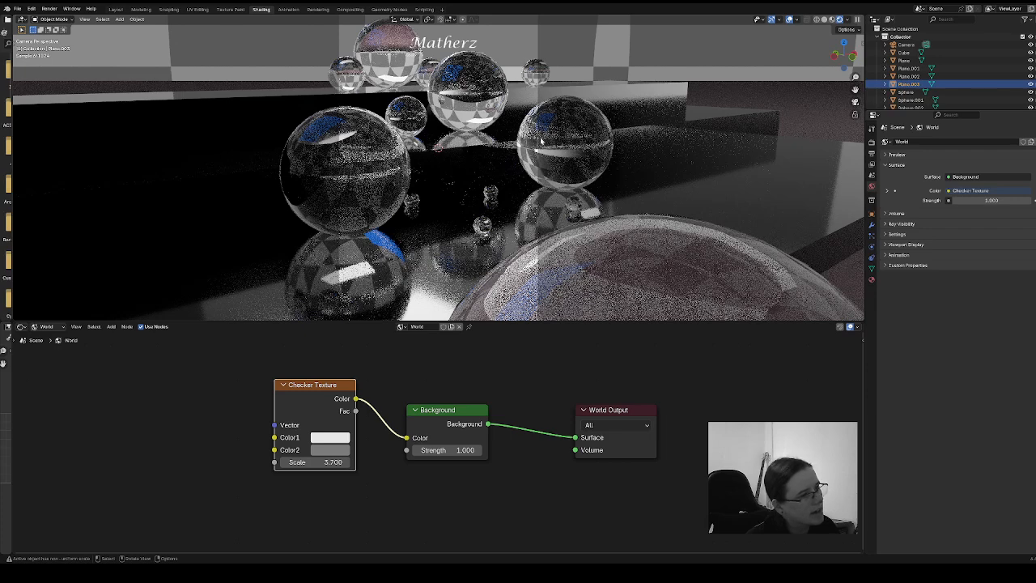
Step: Lighten the Base Color of the stairs' metallic material to a medium gray
click(703, 141)
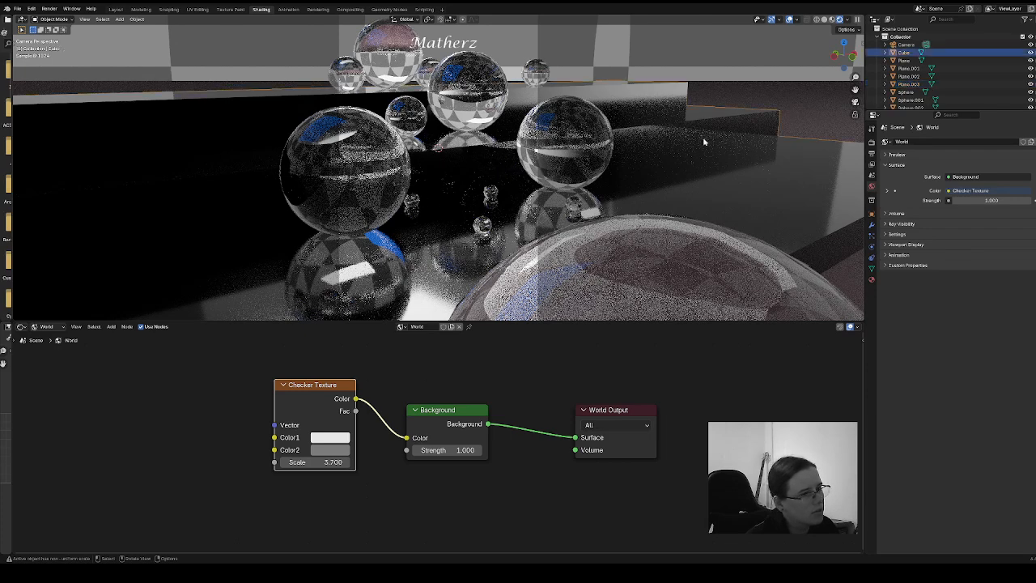
click(871, 282)
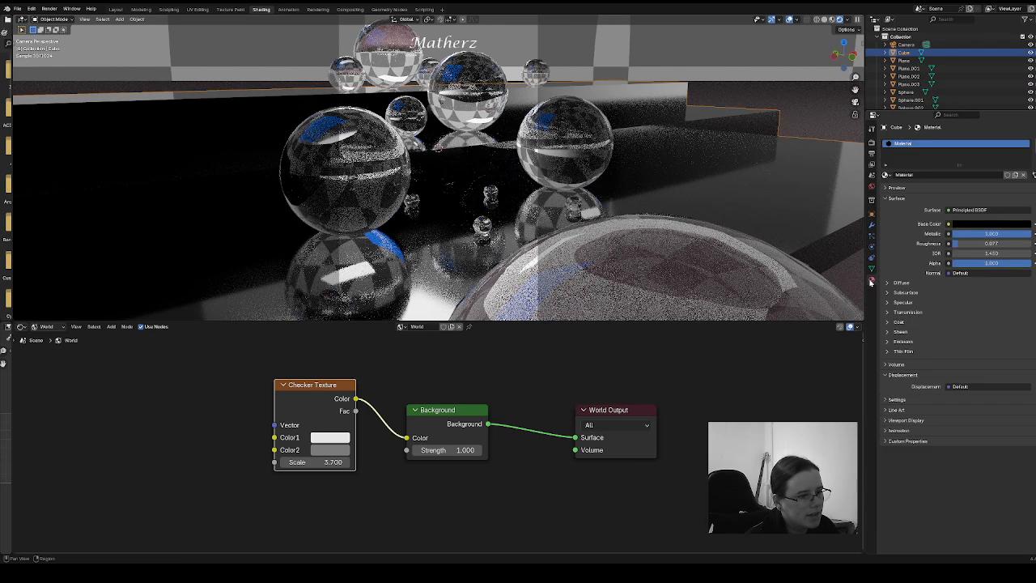
click(1008, 224)
drag(1027, 156, 1027, 131)
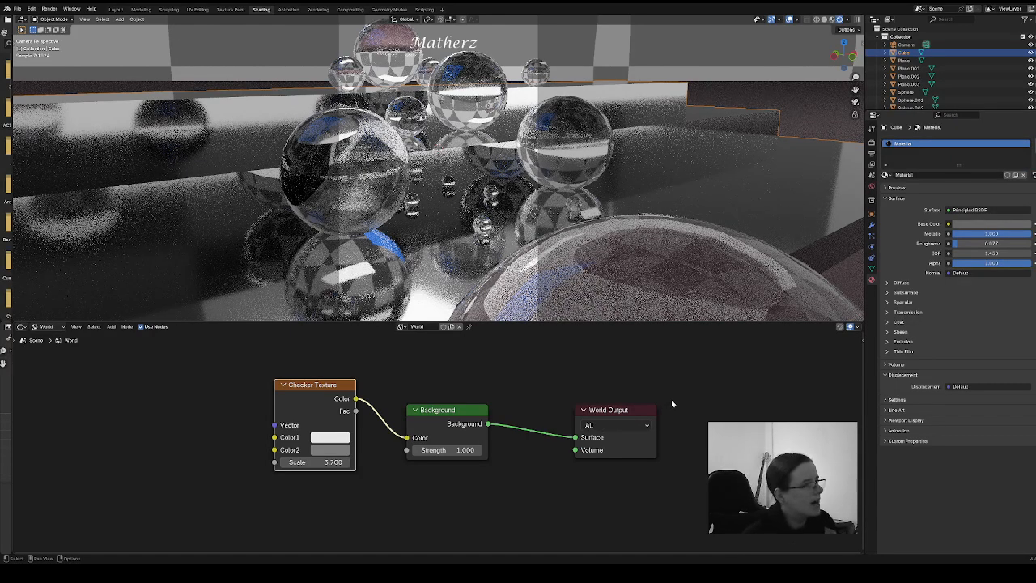
Step: Select the dark red floor plane, and in the Layout workspace widen the rendered camera viewport to fill most of the window
click(816, 101)
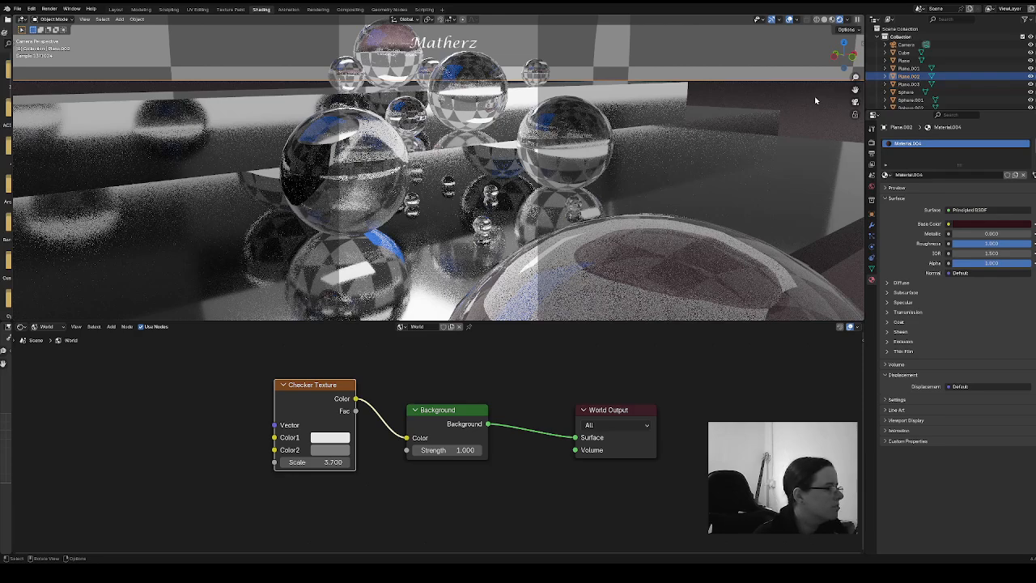
click(117, 11)
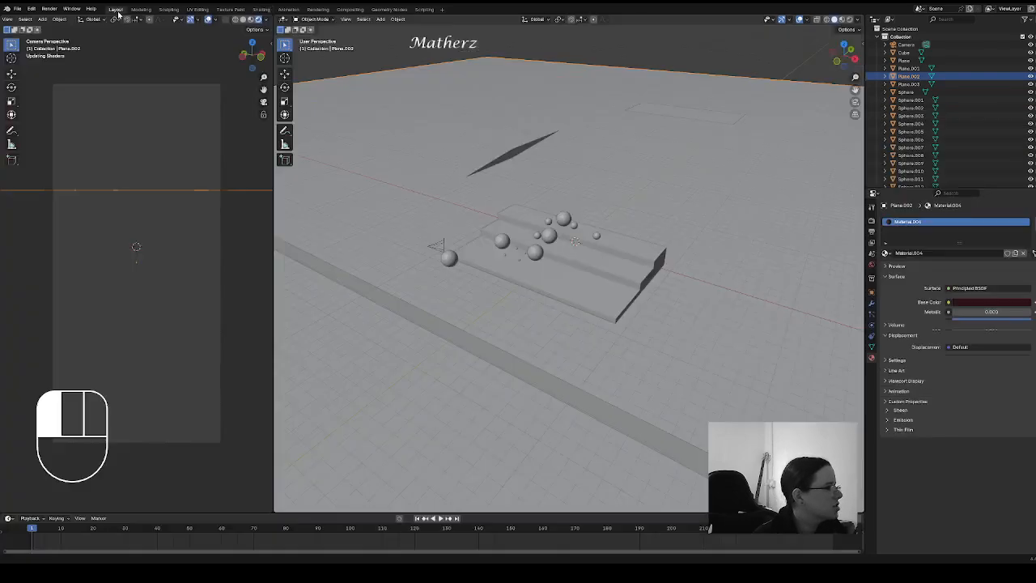
drag(273, 212, 733, 220)
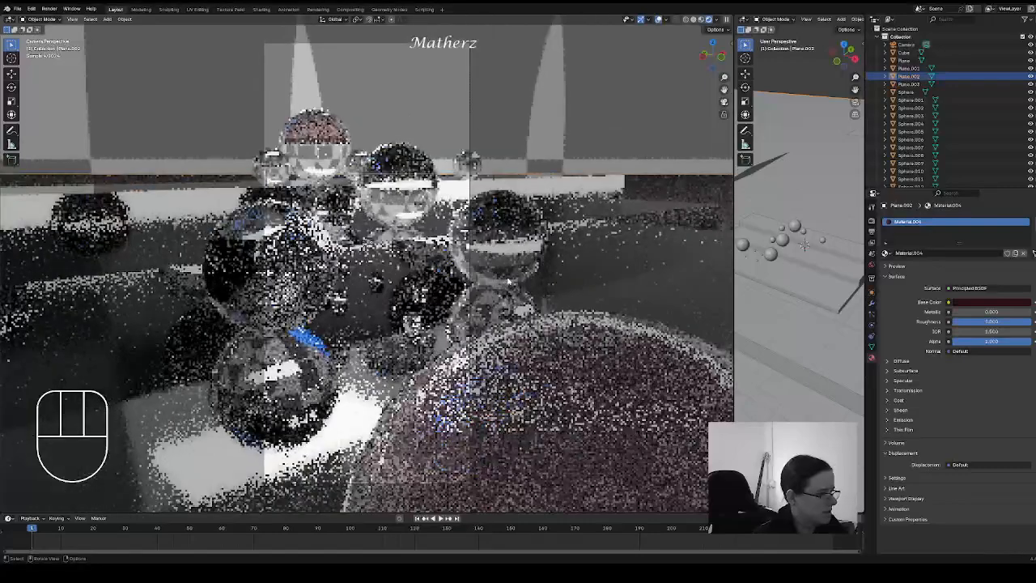